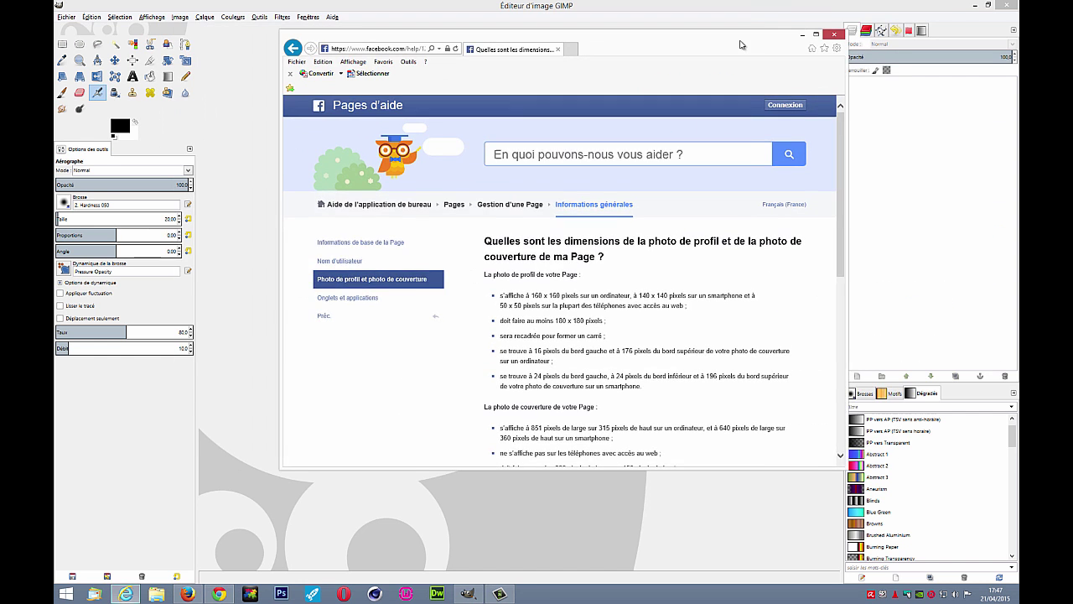
Step: Consult the cover photo dimensions on the Facebook help page and create a new 851 × 315 px image in GIMP
left_click_drag(843, 200, 852, 341)
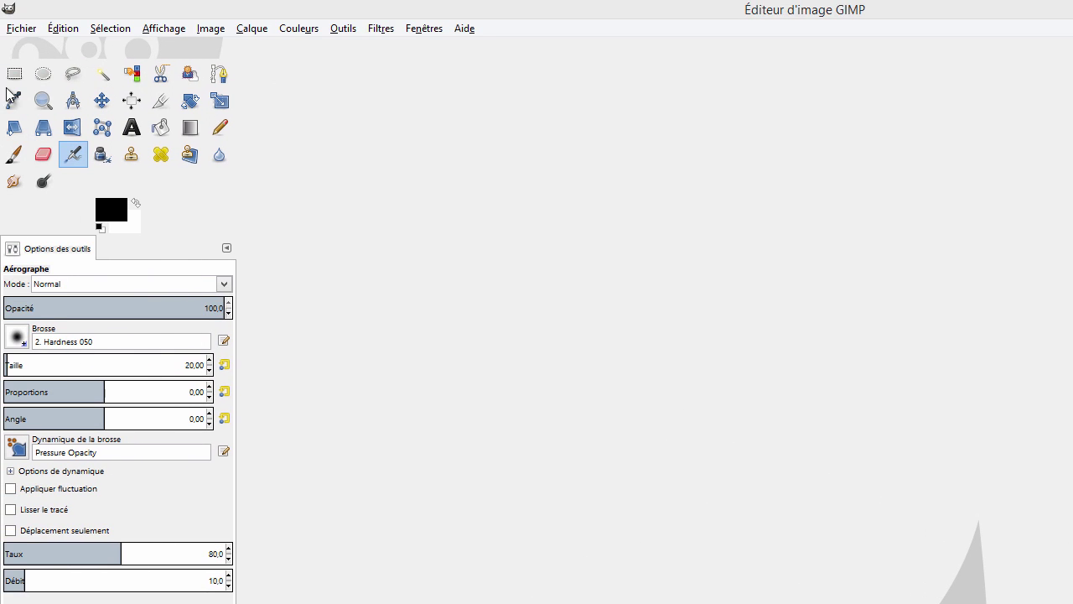
left_click(24, 29)
left_click(38, 45)
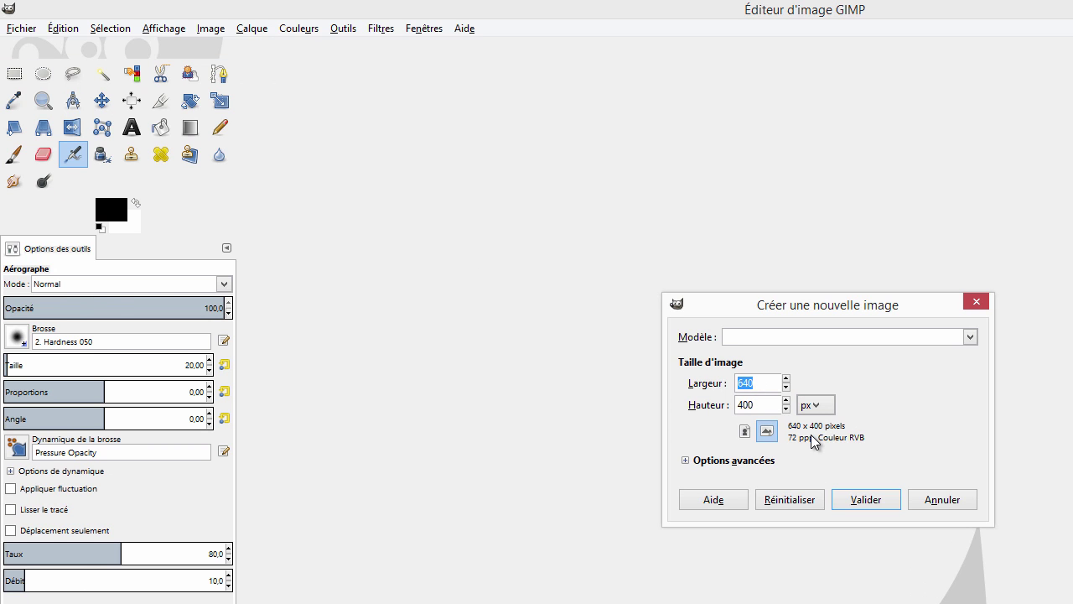
type("851")
double_click(757, 405)
left_click(857, 503)
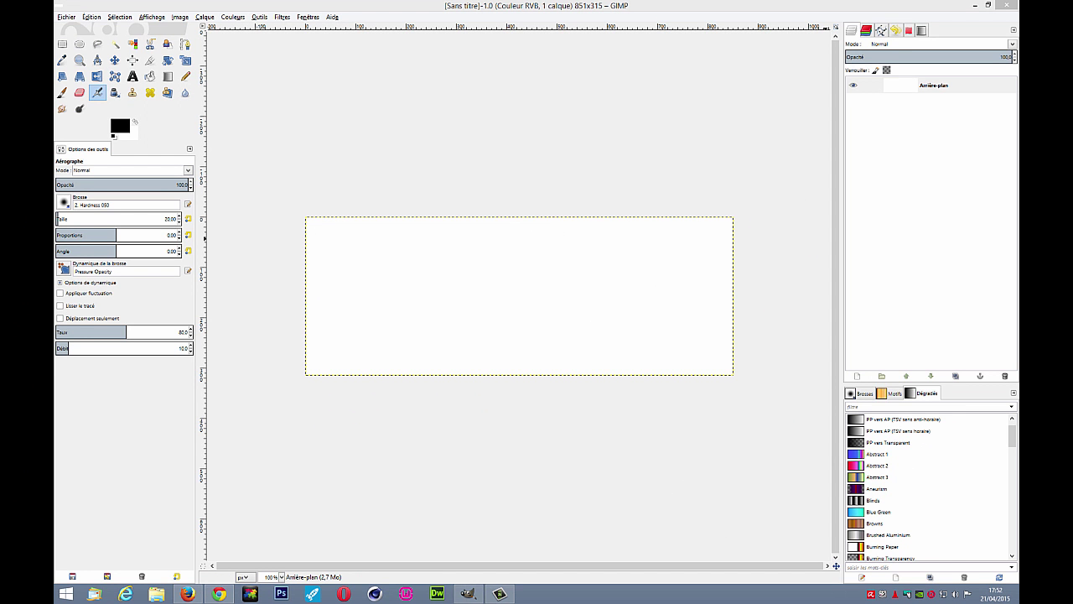
Step: Place a horizontal guide at about 117 px and a vertical guide at about 171 px on the canvas from the rulers
left_click(125, 592)
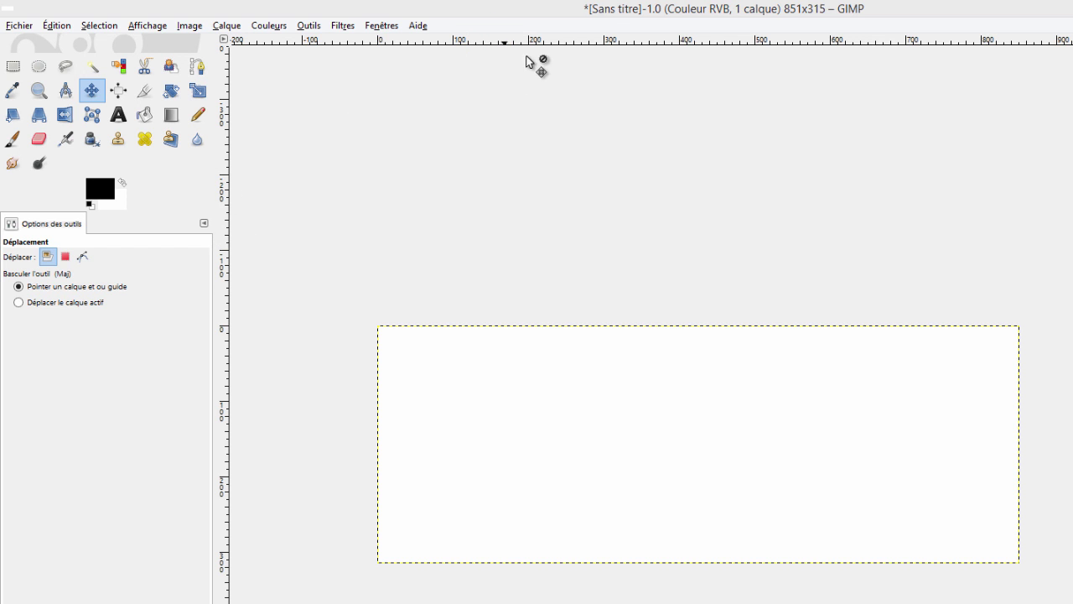
left_click_drag(594, 251, 598, 415)
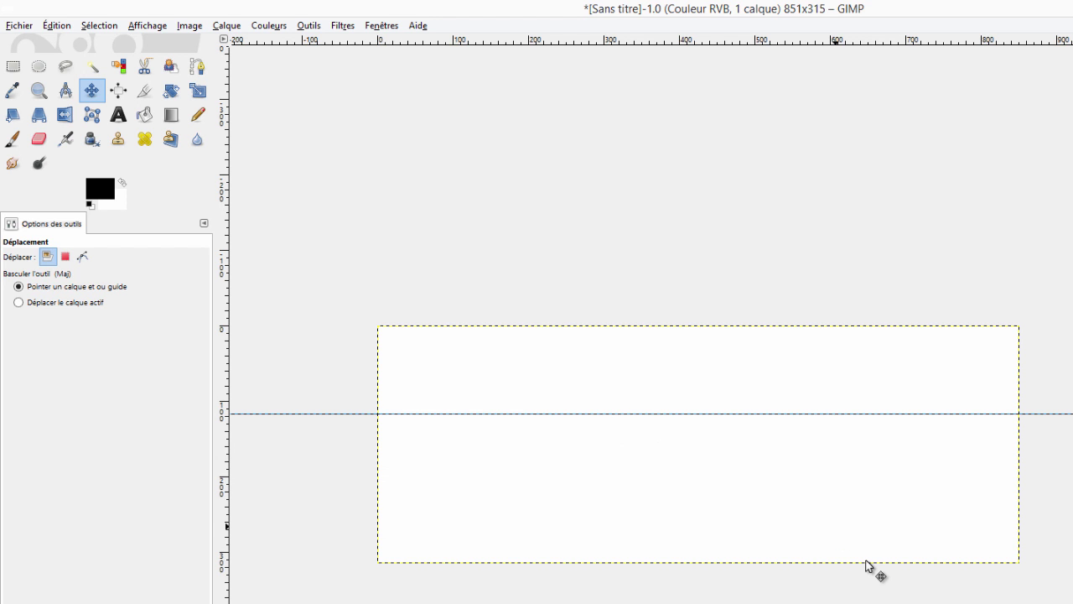
left_click_drag(223, 406, 507, 394)
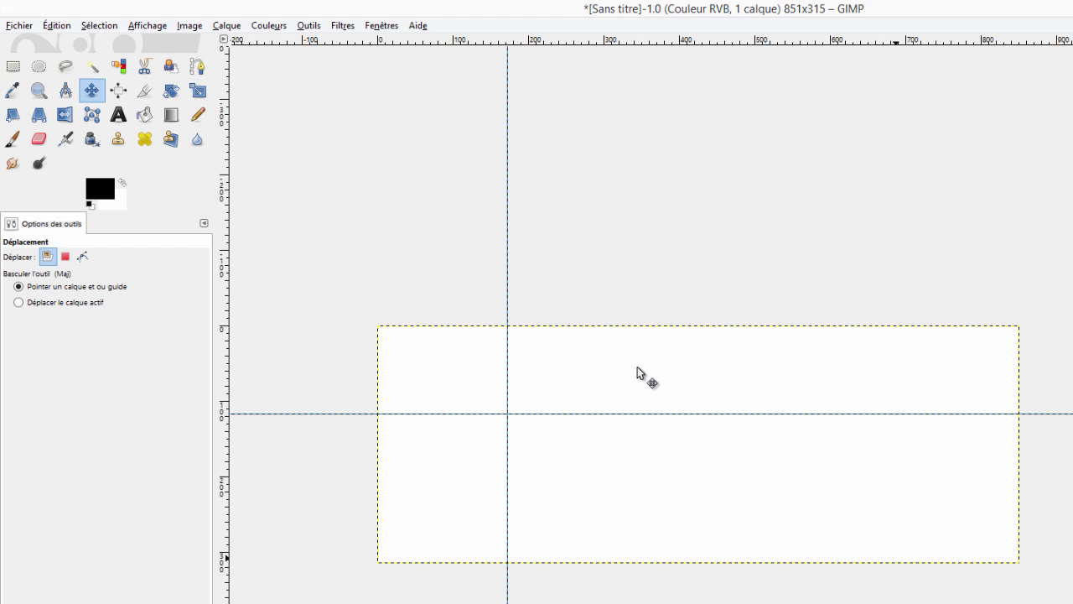
Step: Add a horizontal guide at exactly 50 px with the New Guide script
left_click(179, 28)
mouse_move(242, 286)
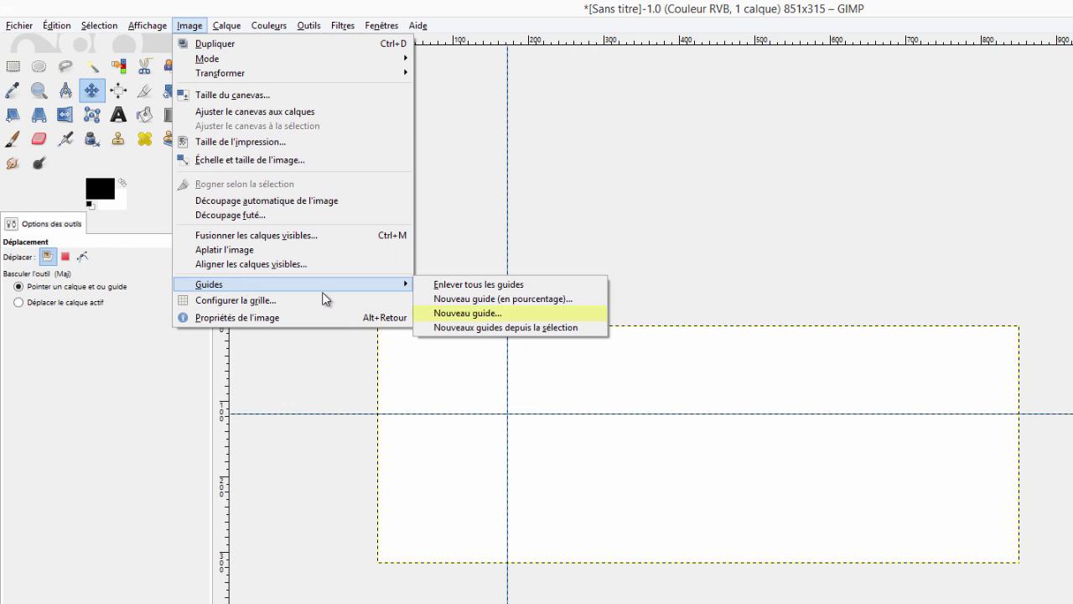
left_click(455, 315)
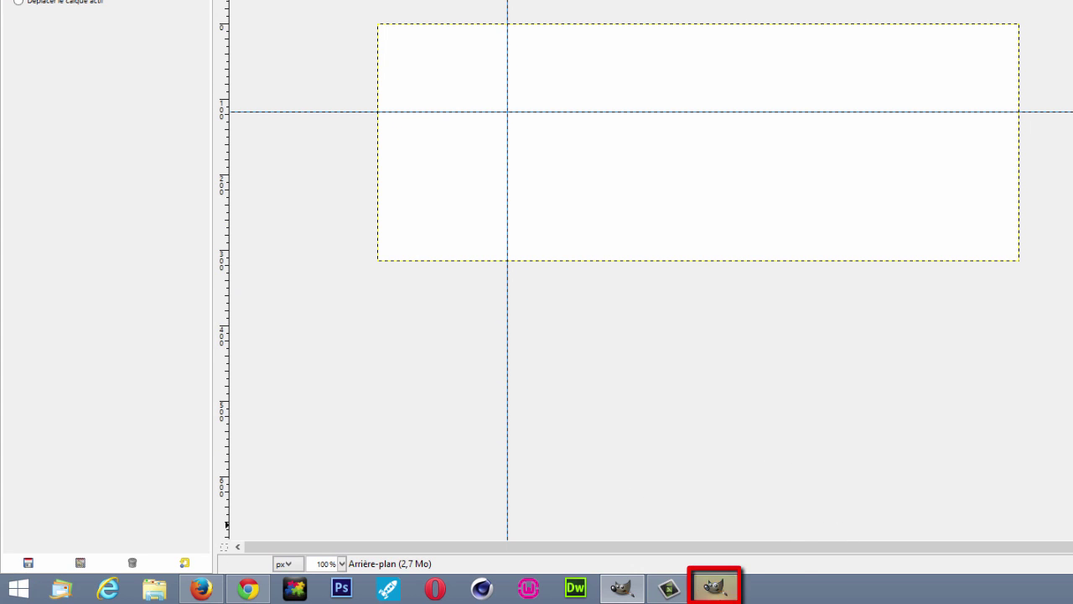
mouse_move(707, 595)
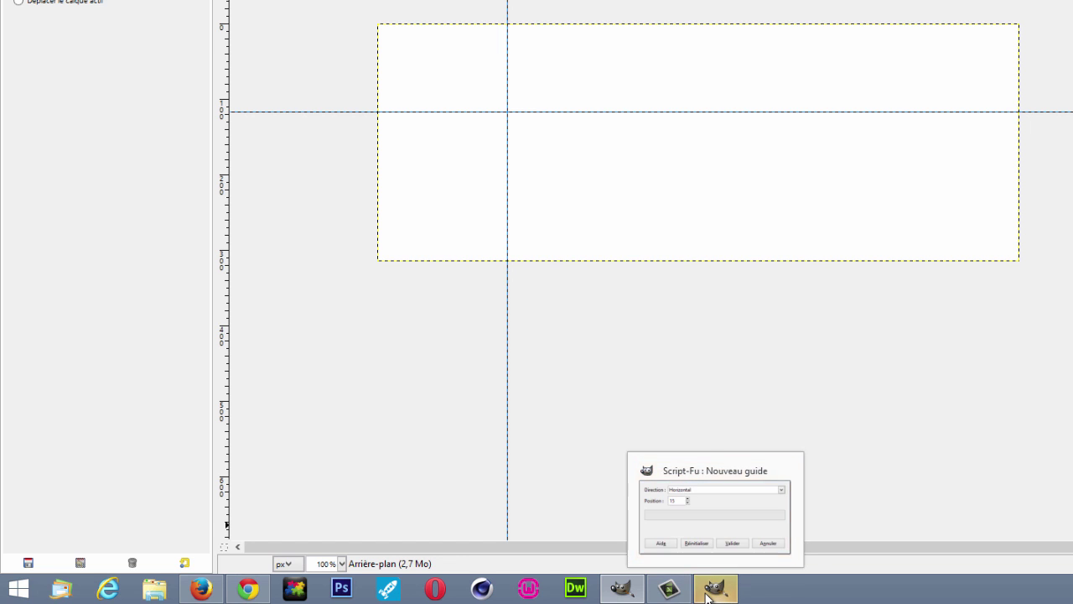
left_click(706, 596)
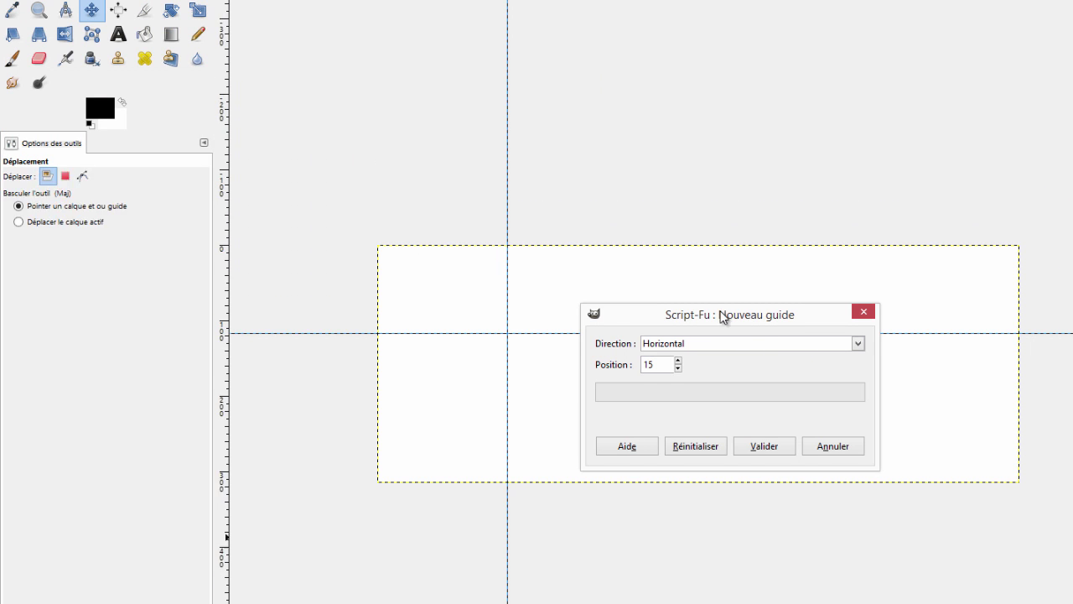
left_click_drag(725, 301, 747, 50)
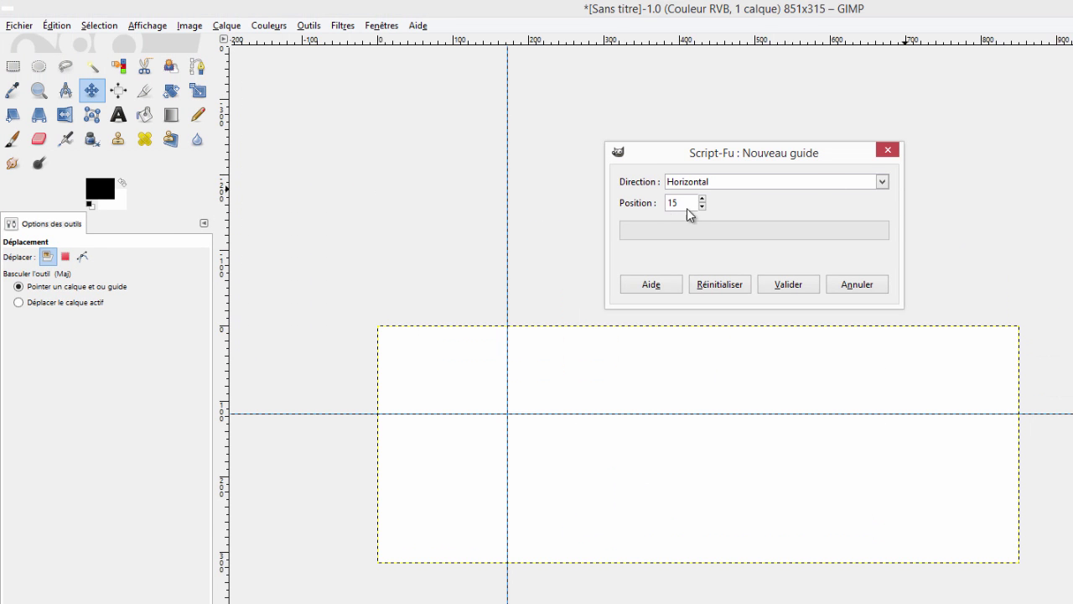
left_click(679, 204)
type("50")
left_click(788, 284)
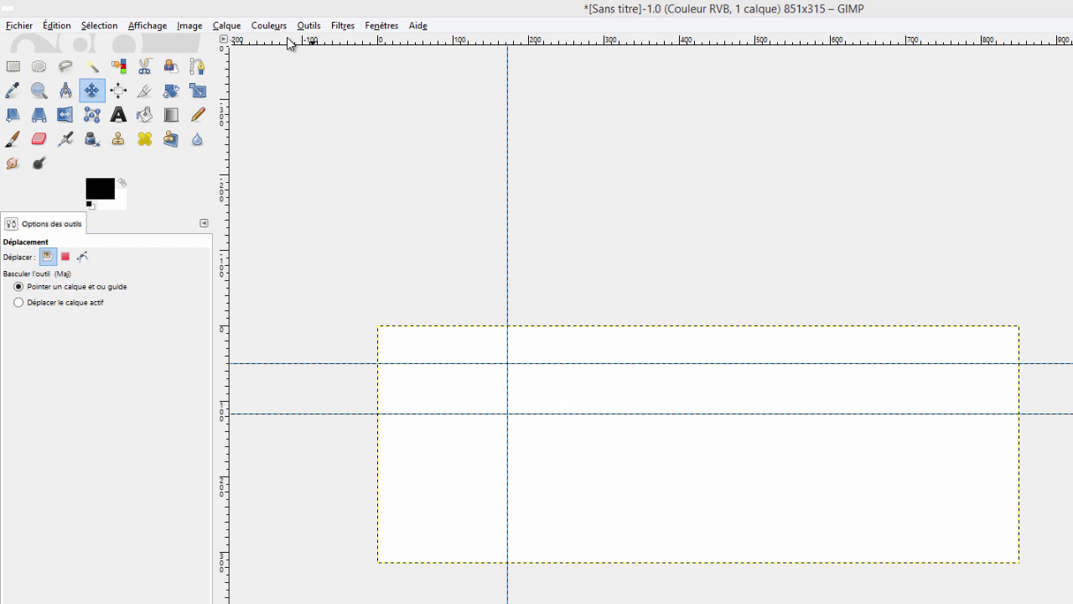
Step: Hide the rulers around the canvas and show them again
left_click(141, 27)
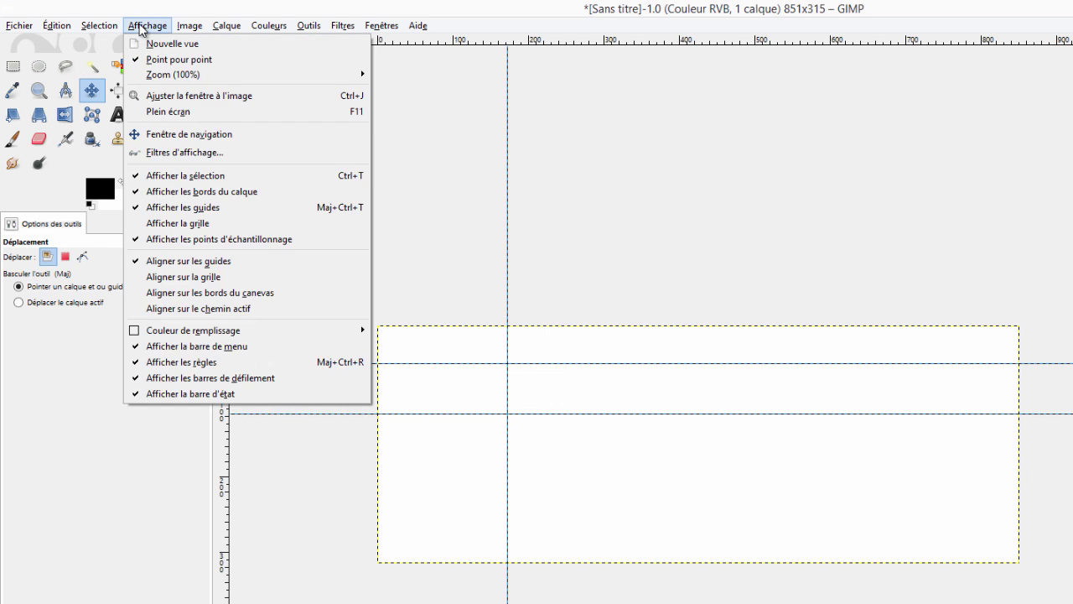
left_click(173, 362)
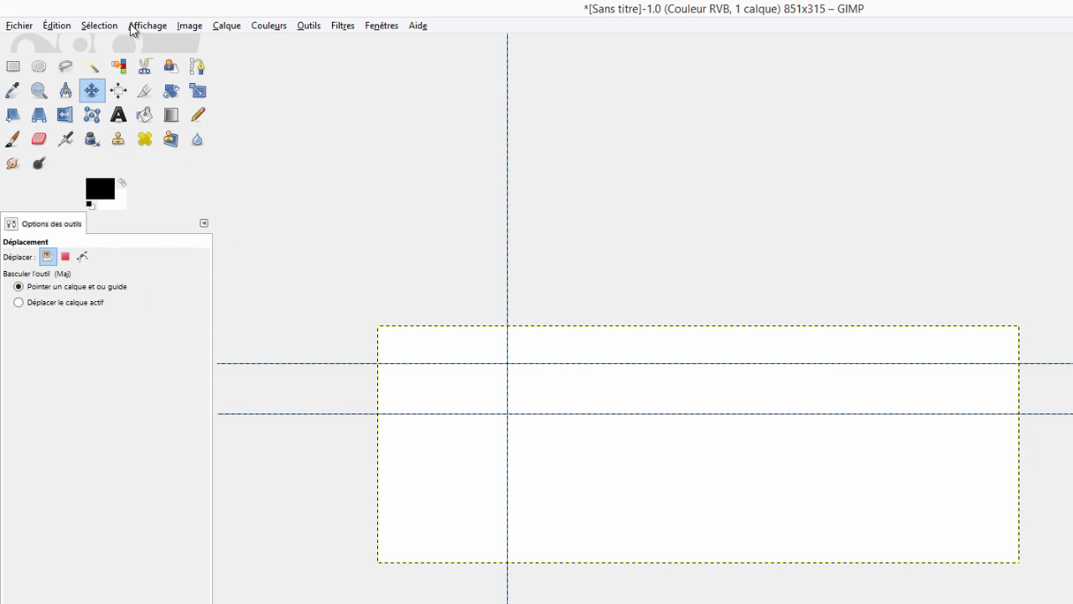
left_click(144, 27)
left_click(168, 362)
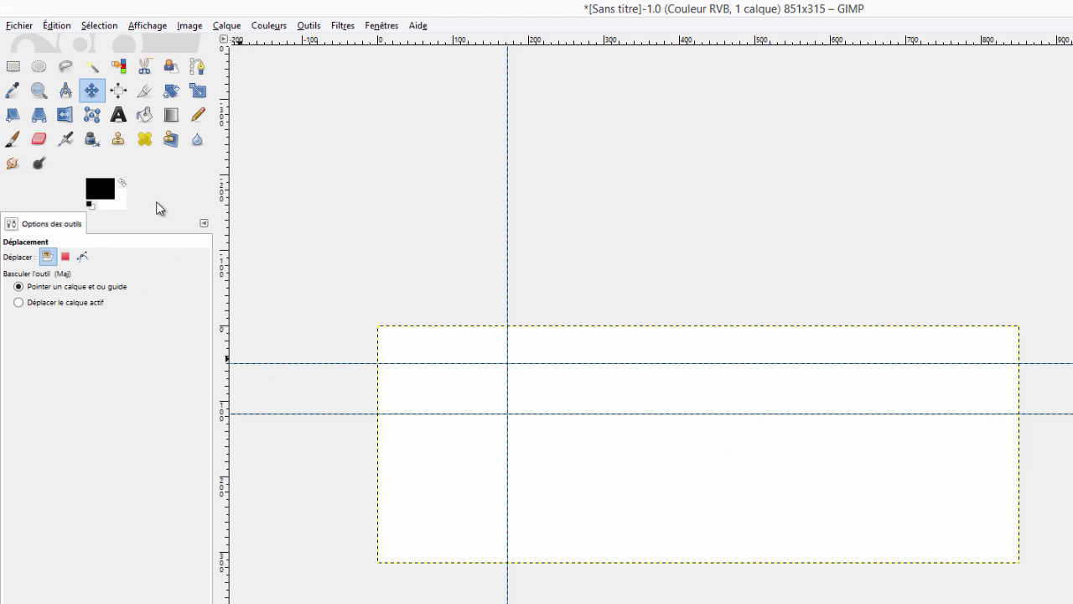
Step: Remove all guides from the image
left_click(186, 26)
mouse_move(289, 287)
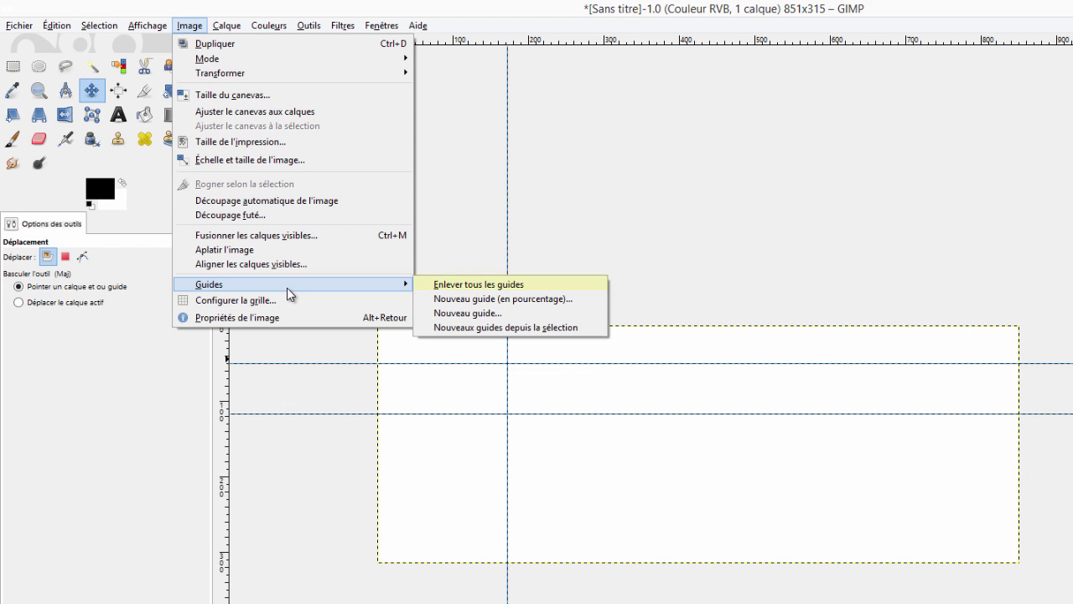
left_click(464, 285)
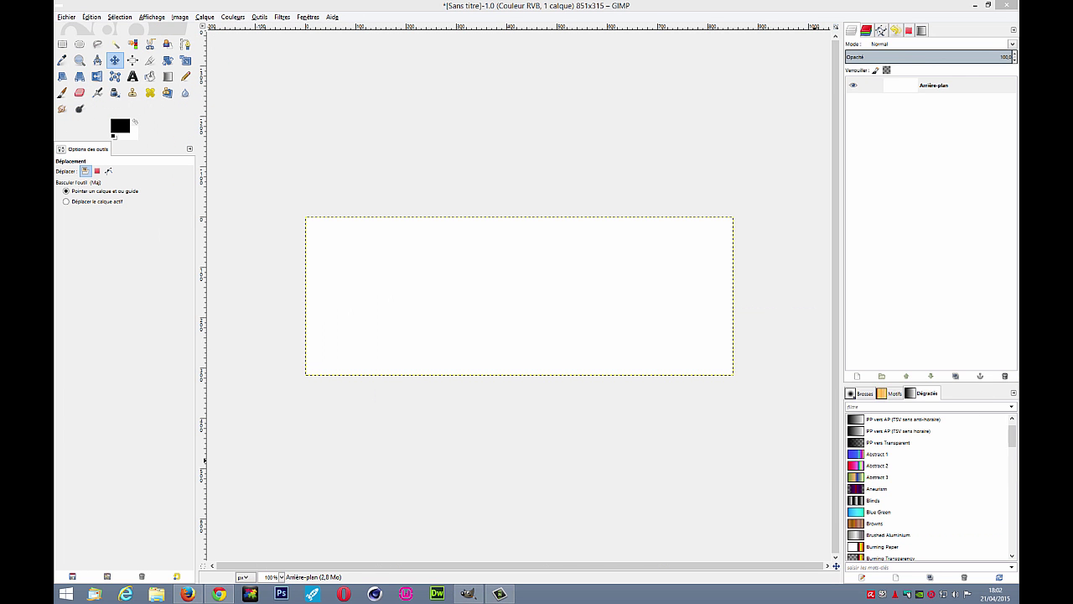
Step: Consult the cover layout diagram on the Facebook help page and add a horizontal guide at 176 px in GIMP
left_click_drag(1018, 54, 628, 54)
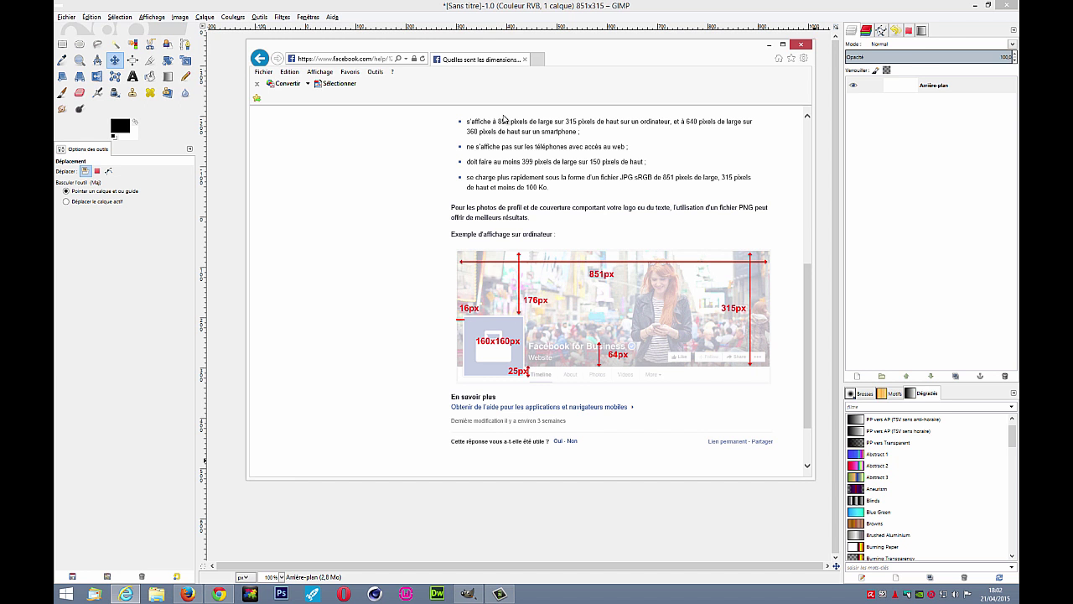
left_click_drag(504, 51, 639, 51)
left_click(937, 45)
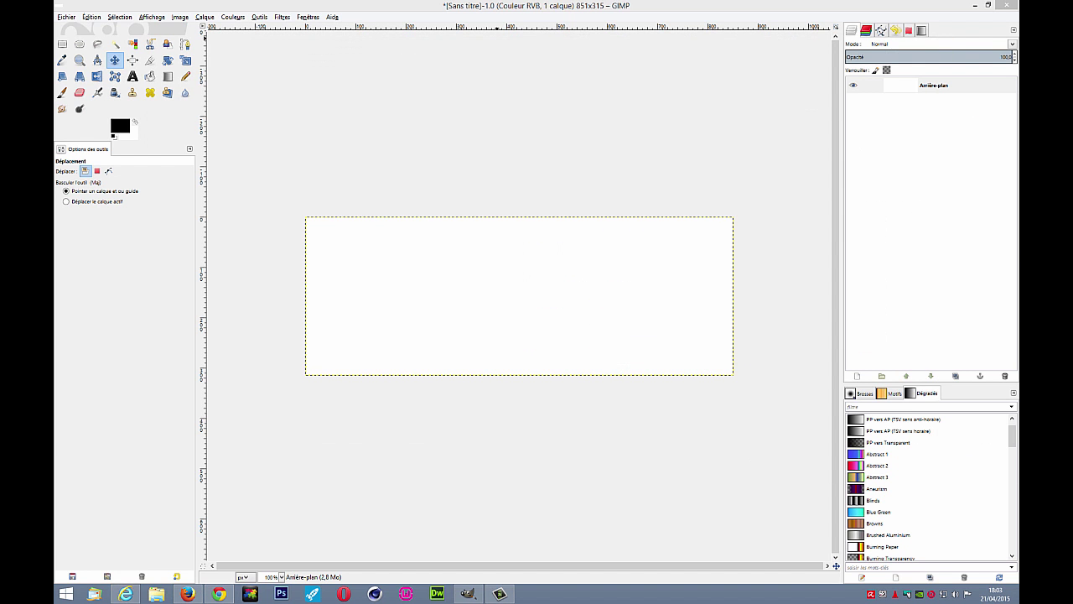
left_click(180, 17)
mouse_move(264, 195)
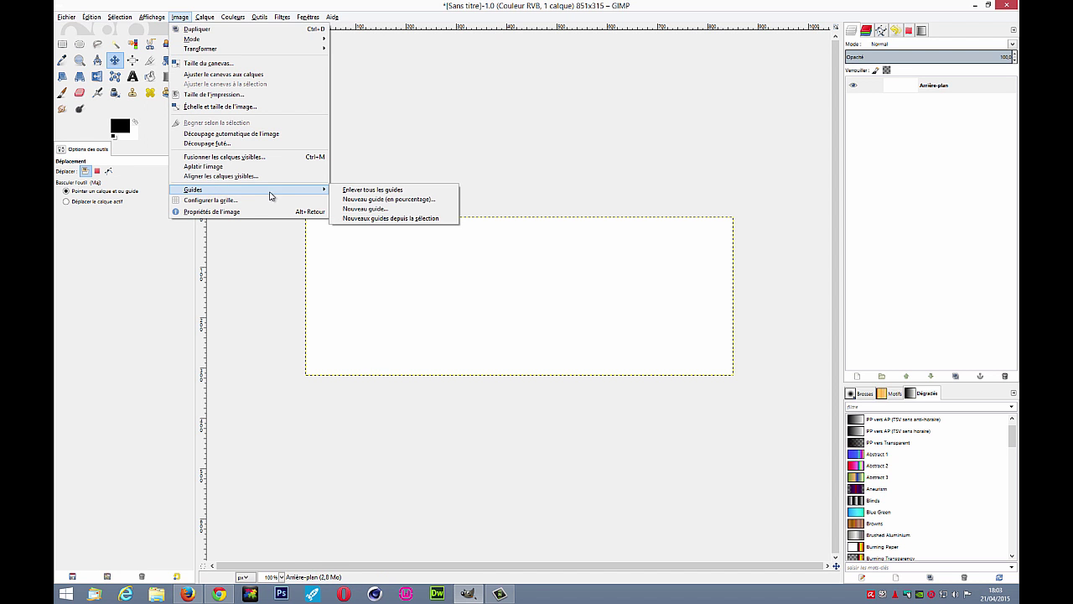
left_click(363, 209)
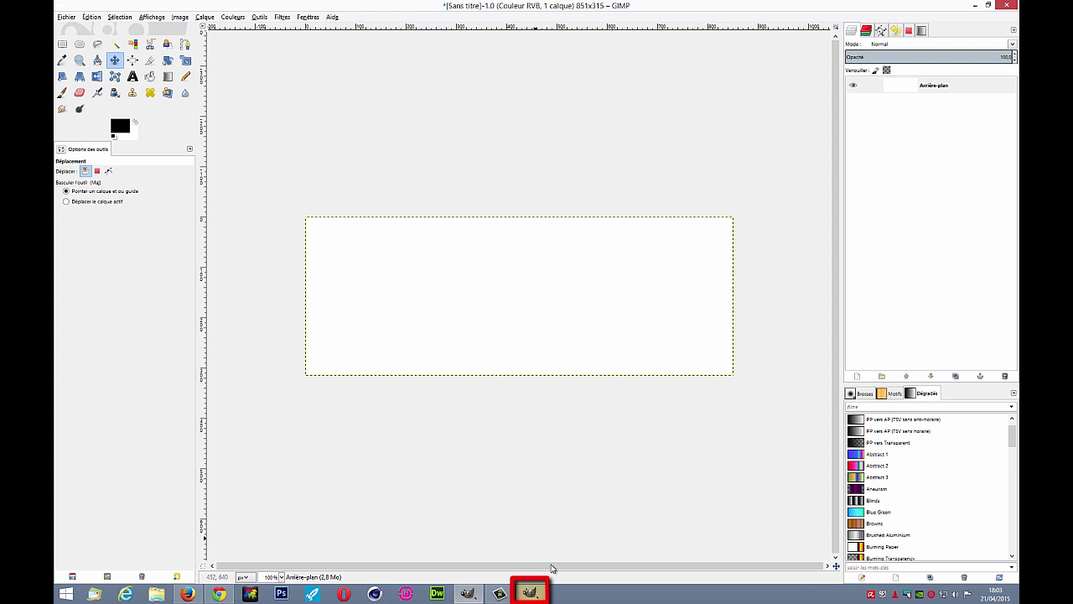
mouse_move(533, 597)
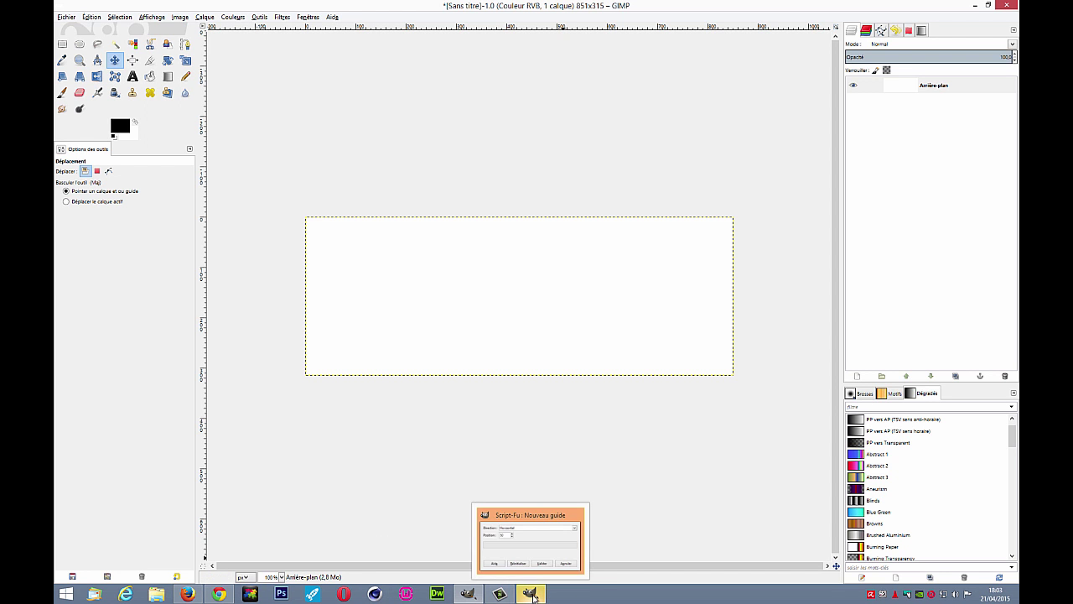
left_click(531, 545)
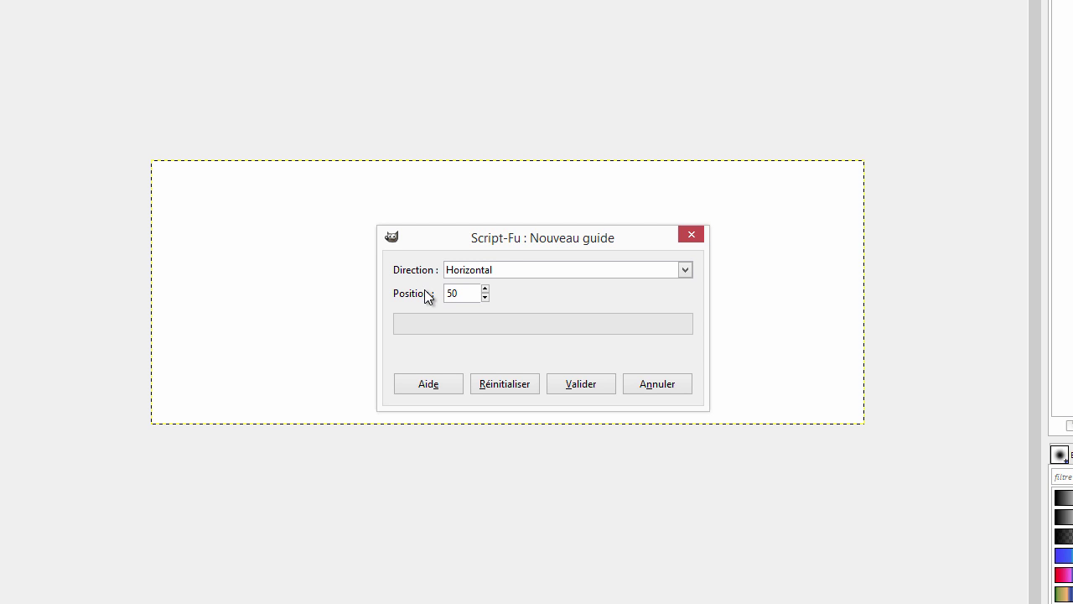
double_click(469, 295)
type("176")
left_click(578, 386)
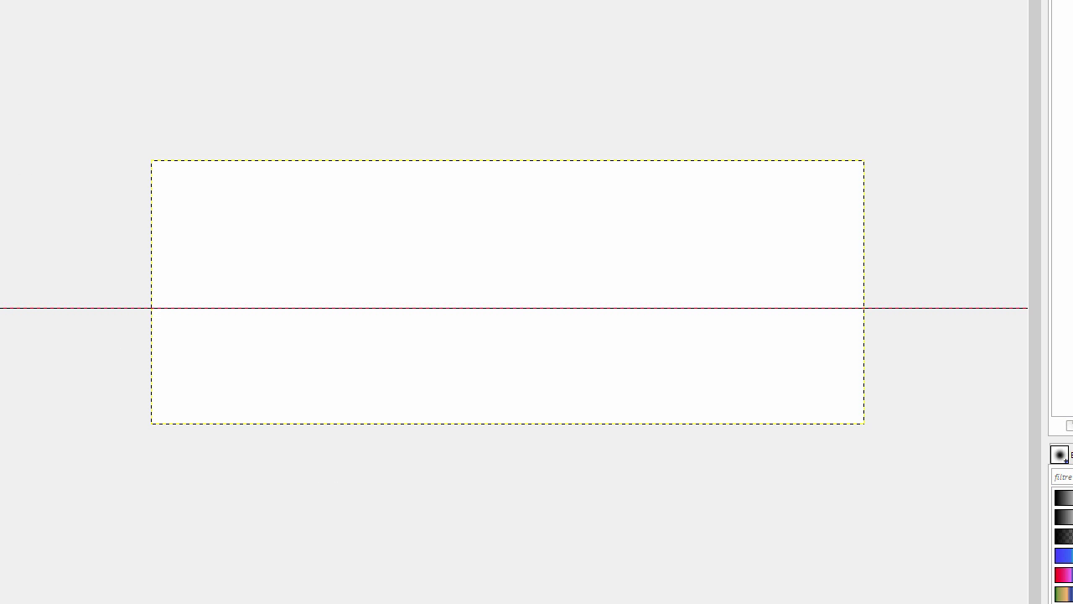
Step: Add a vertical guide at 16 px with the New Guide script
left_click(164, 28)
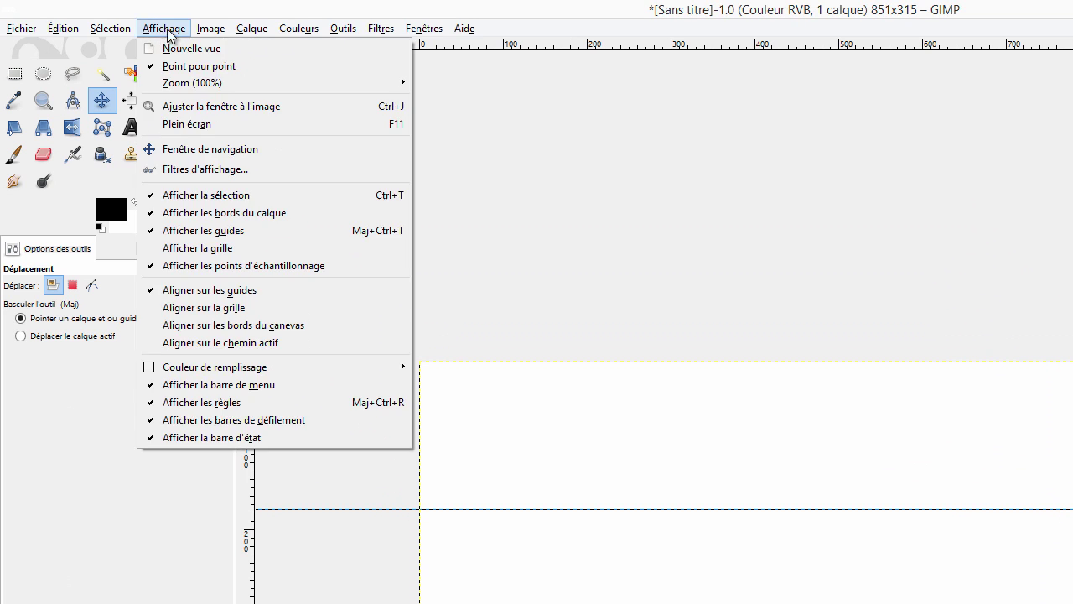
left_click(201, 31)
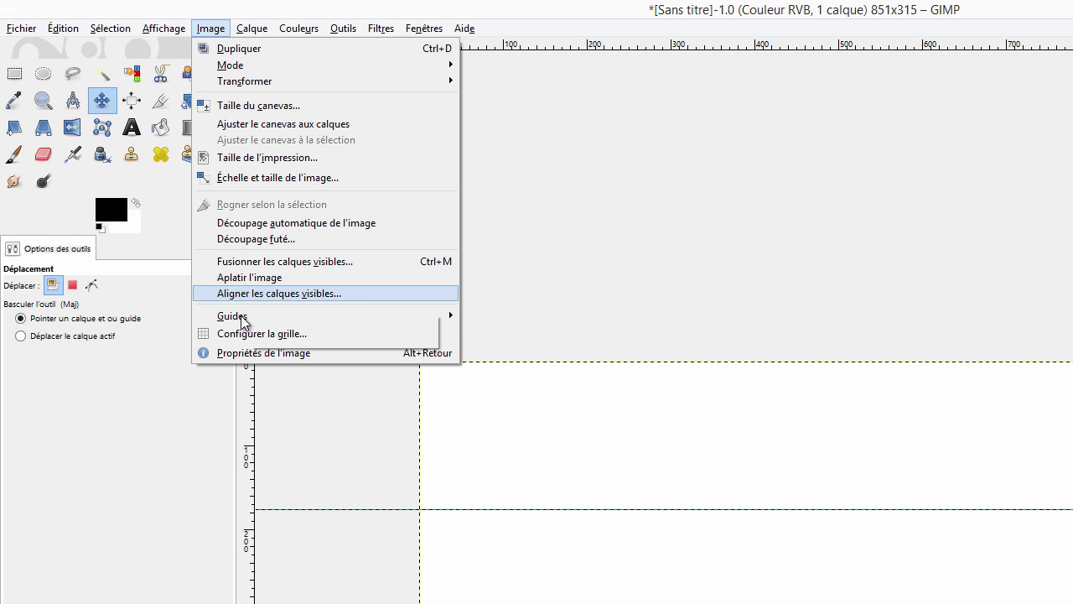
mouse_move(241, 319)
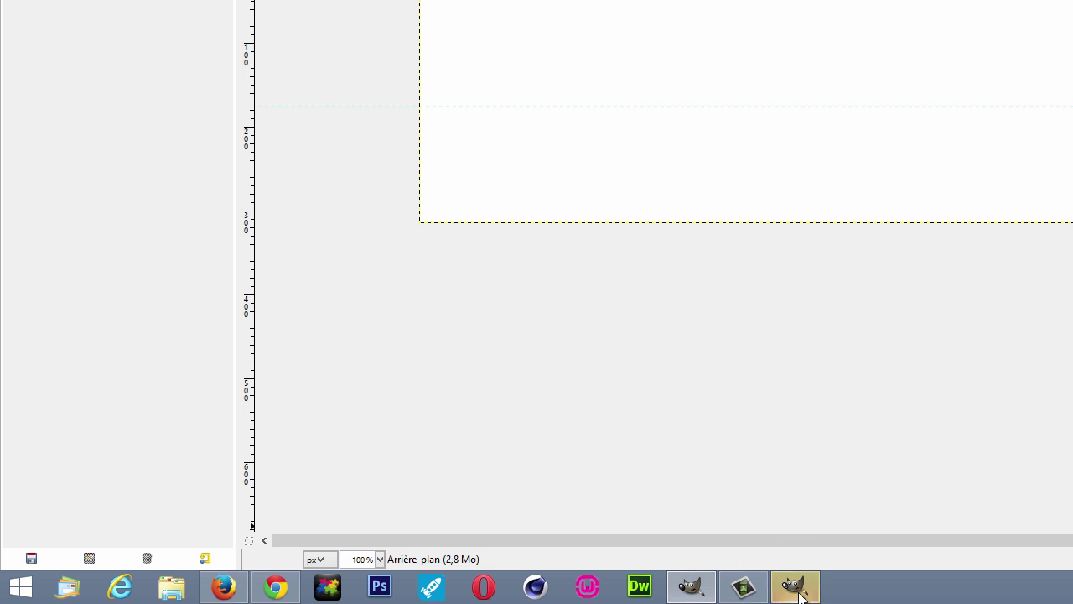
left_click(952, 68)
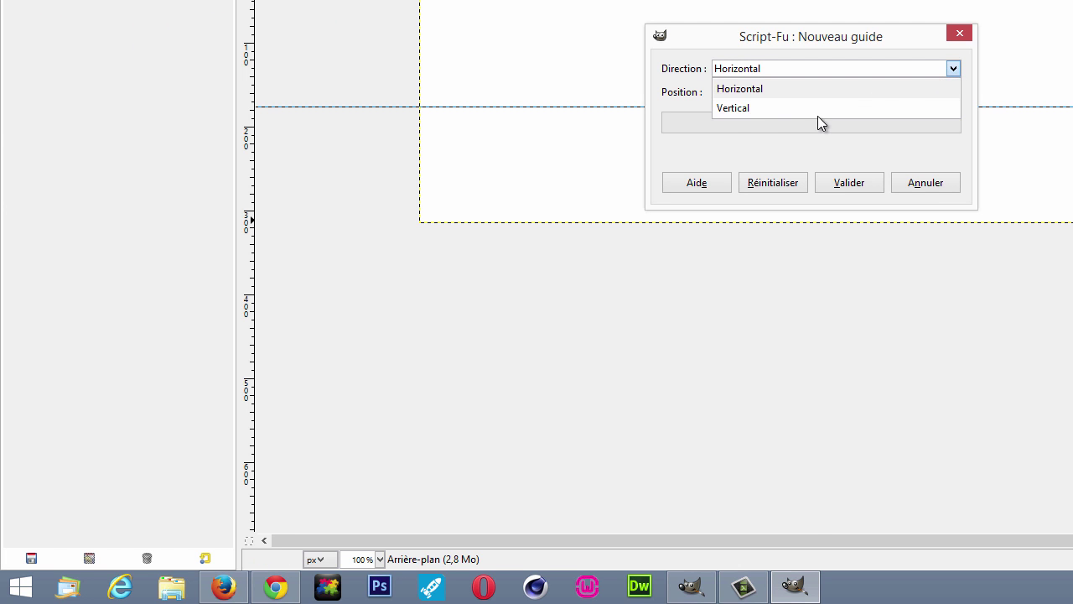
left_click(749, 108)
left_click(722, 92)
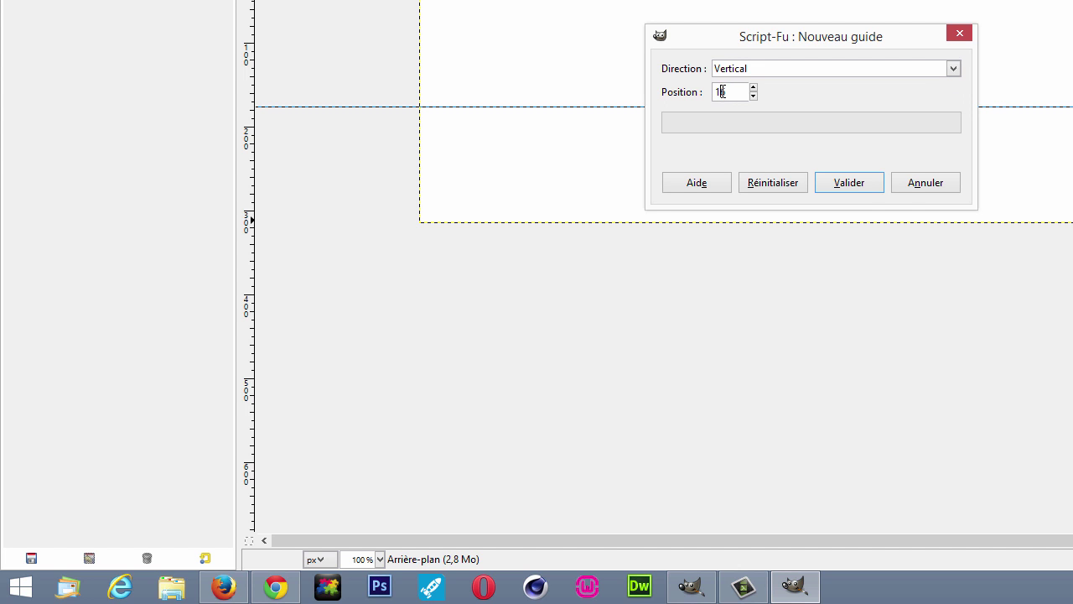
left_click(847, 181)
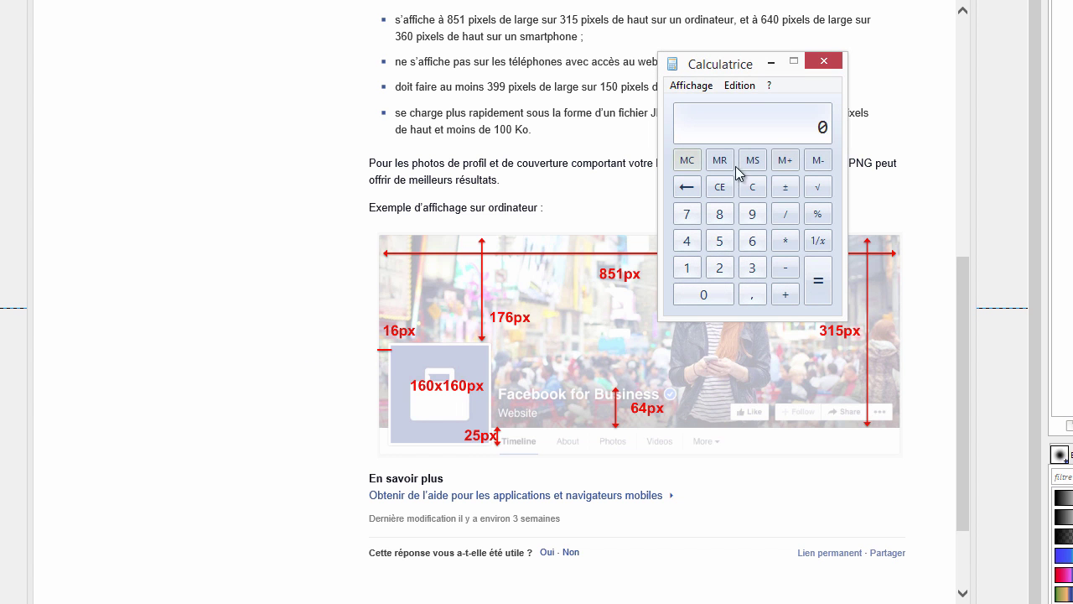
Step: Calculate 315 − 64 in the Calculator beside the Facebook layout diagram and minimize the calculator window
left_click_drag(745, 66, 240, 111)
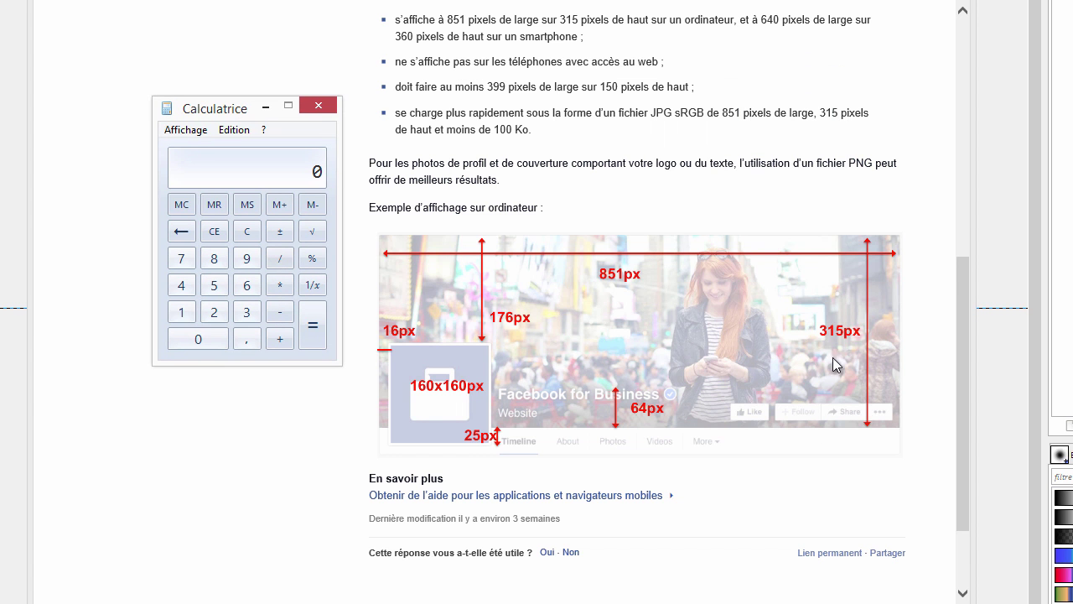
left_click(248, 314)
left_click(181, 312)
left_click(215, 287)
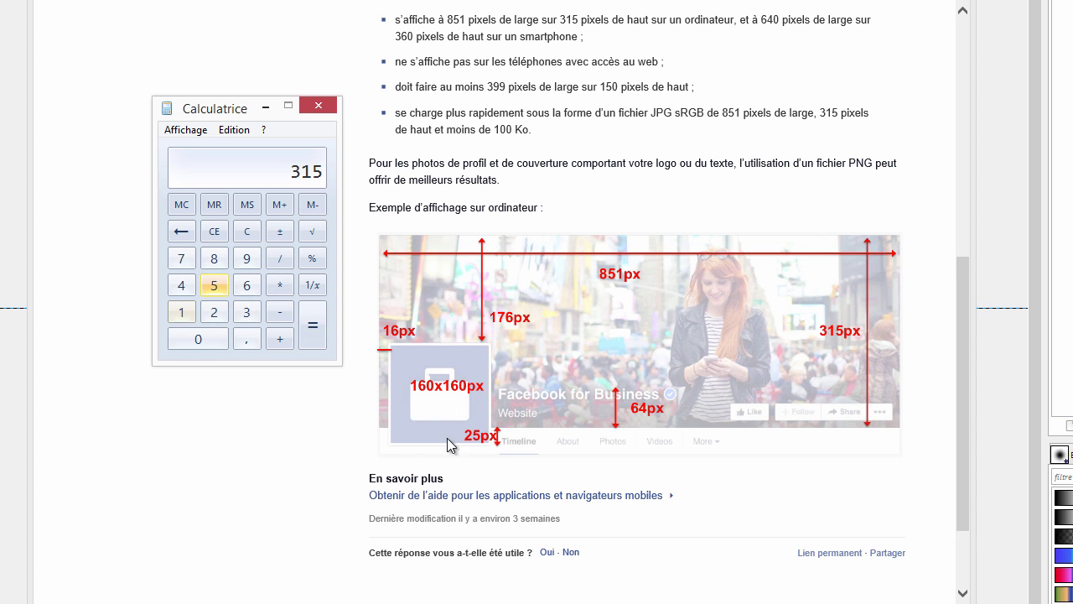
left_click(280, 322)
left_click(246, 285)
left_click(181, 285)
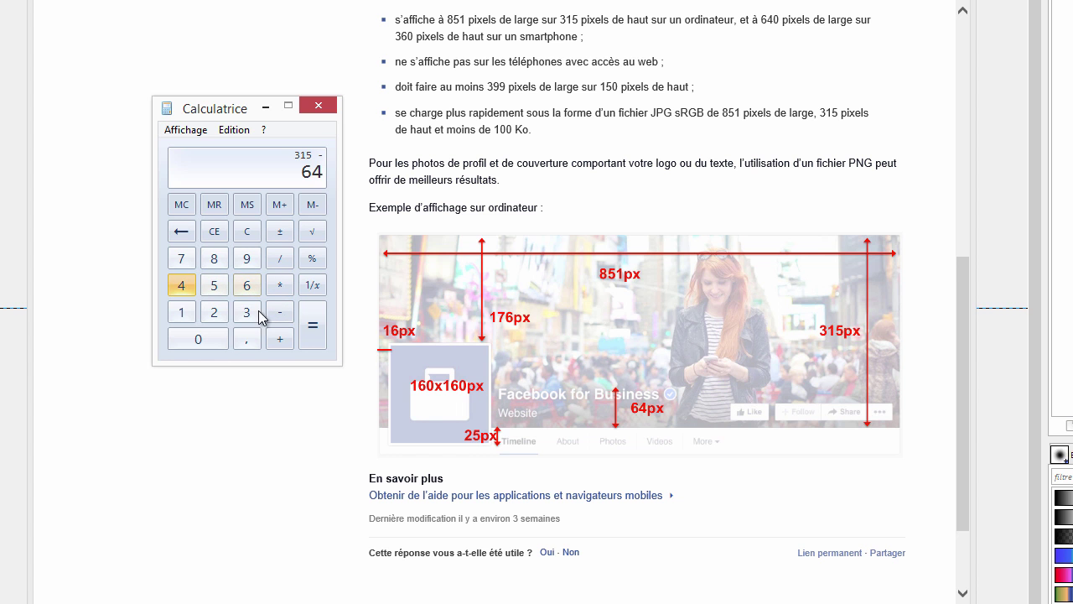
left_click(312, 326)
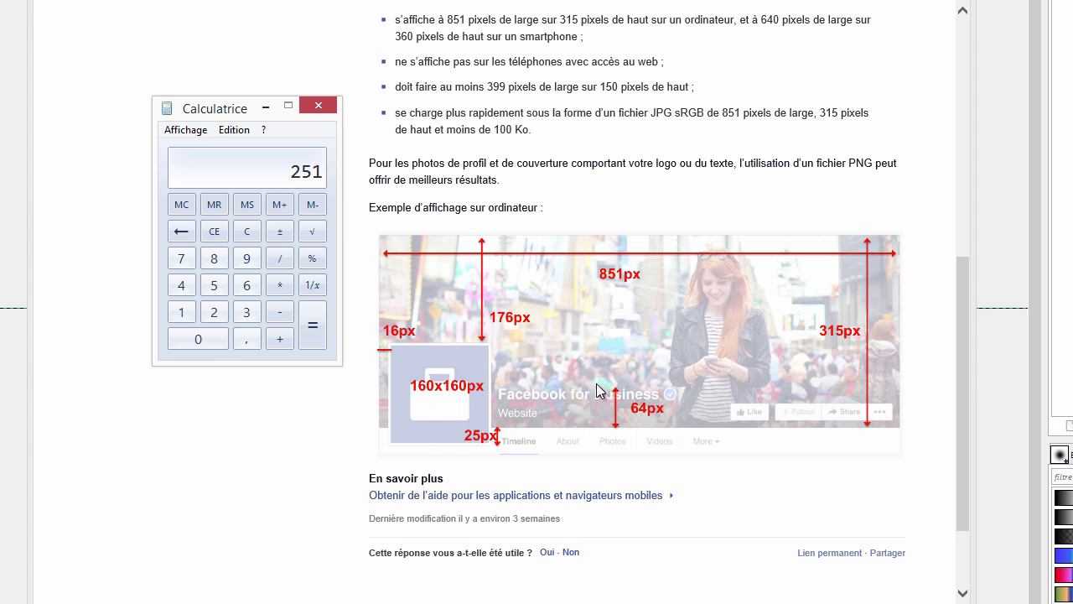
left_click(265, 109)
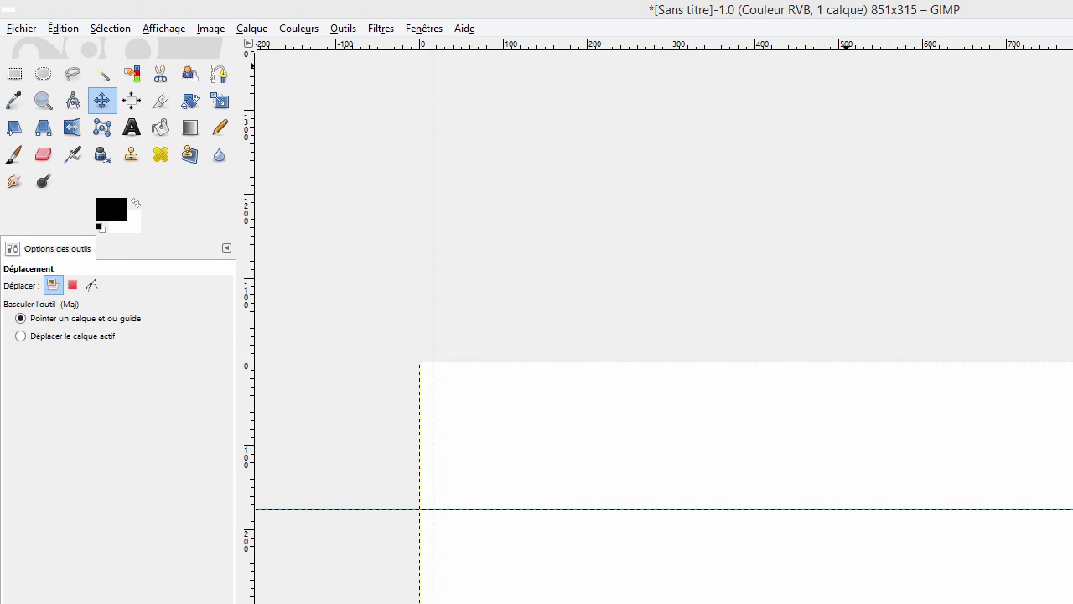
Step: Add a horizontal guide at 251 px with the New Guide script
left_click(212, 28)
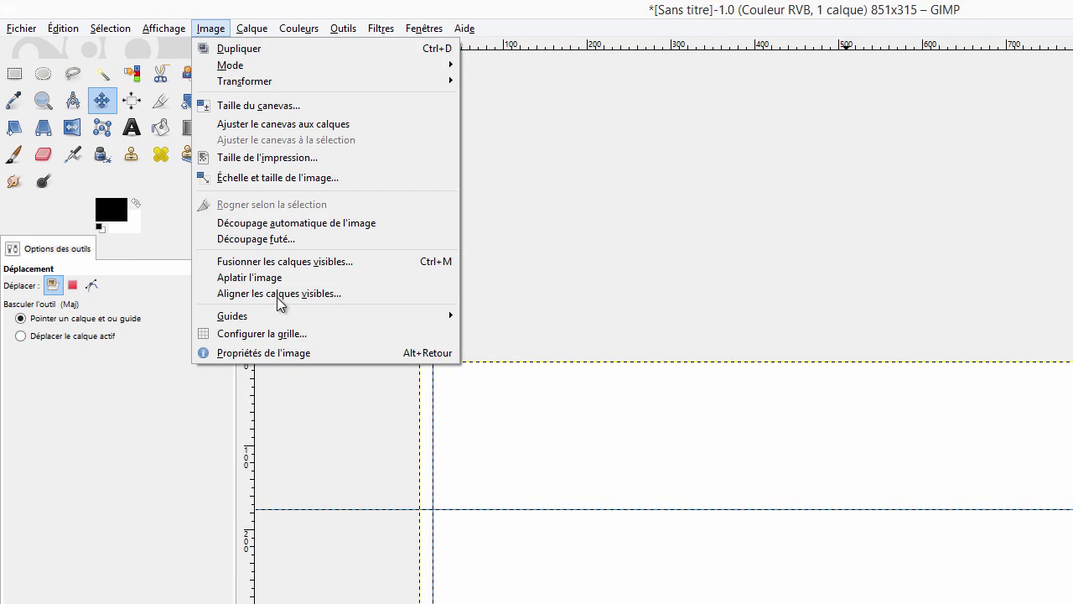
mouse_move(268, 318)
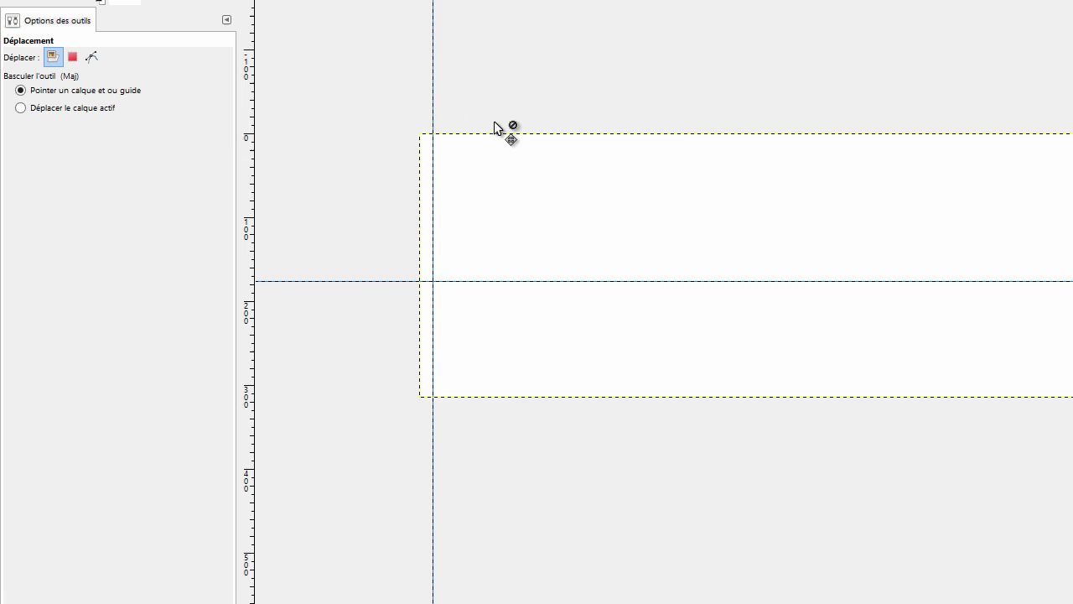
left_click(495, 148)
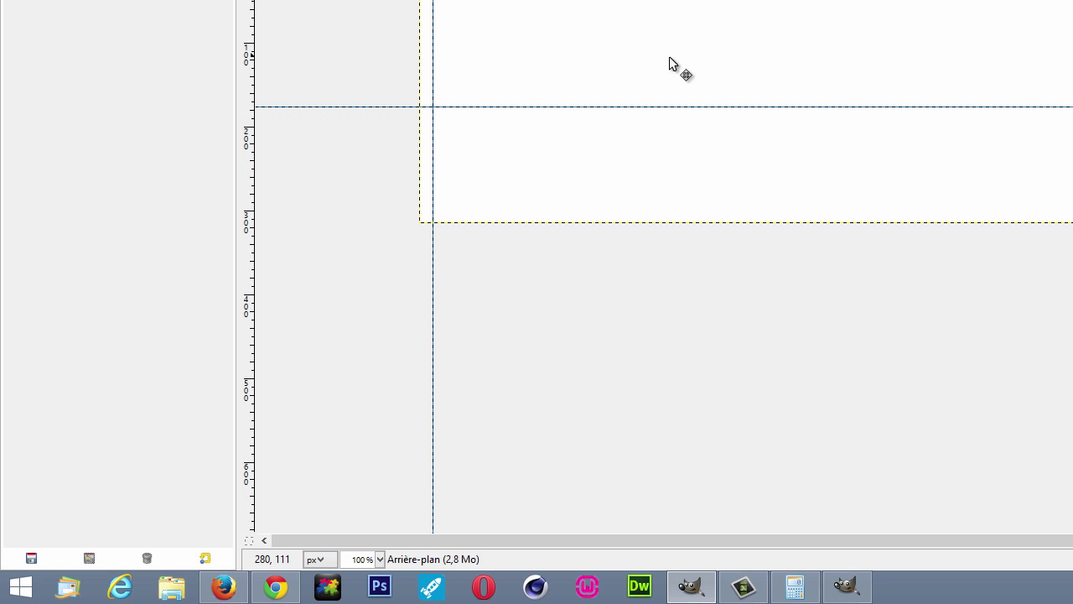
left_click(853, 588)
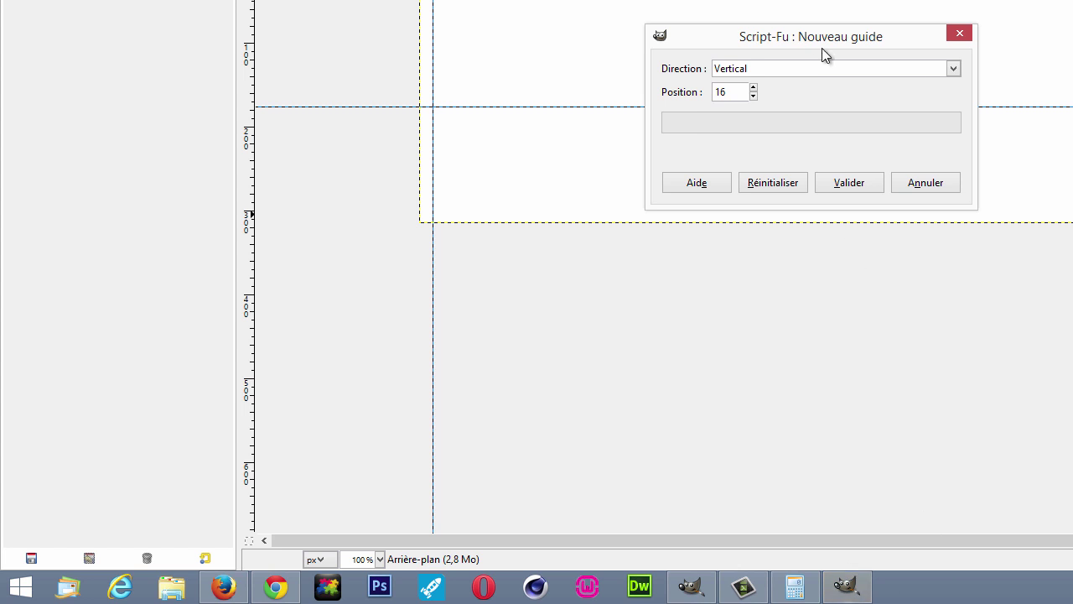
left_click(954, 67)
left_click(740, 89)
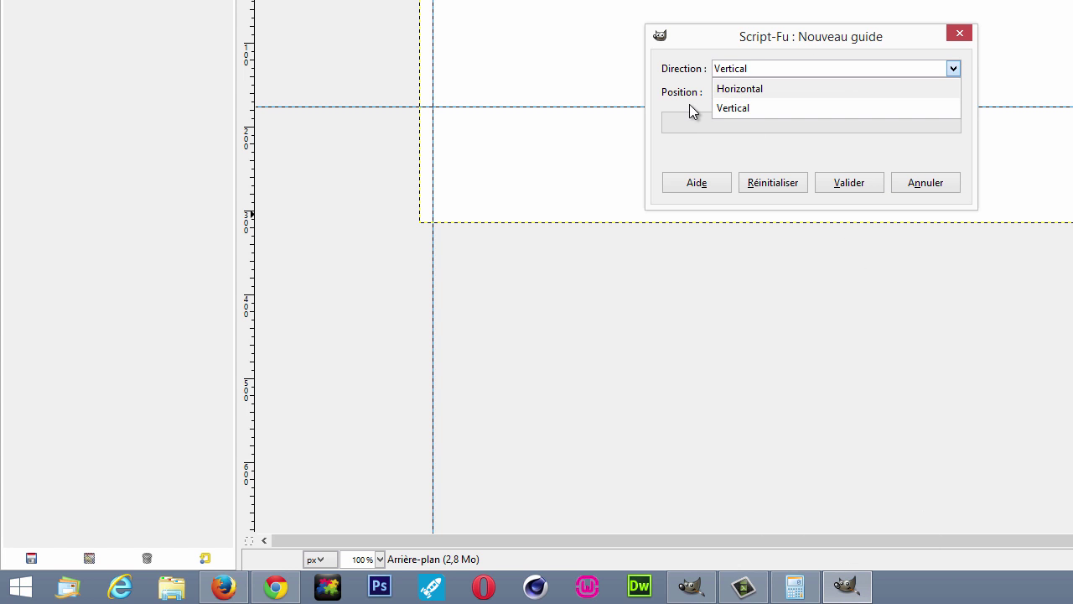
key("Tab")
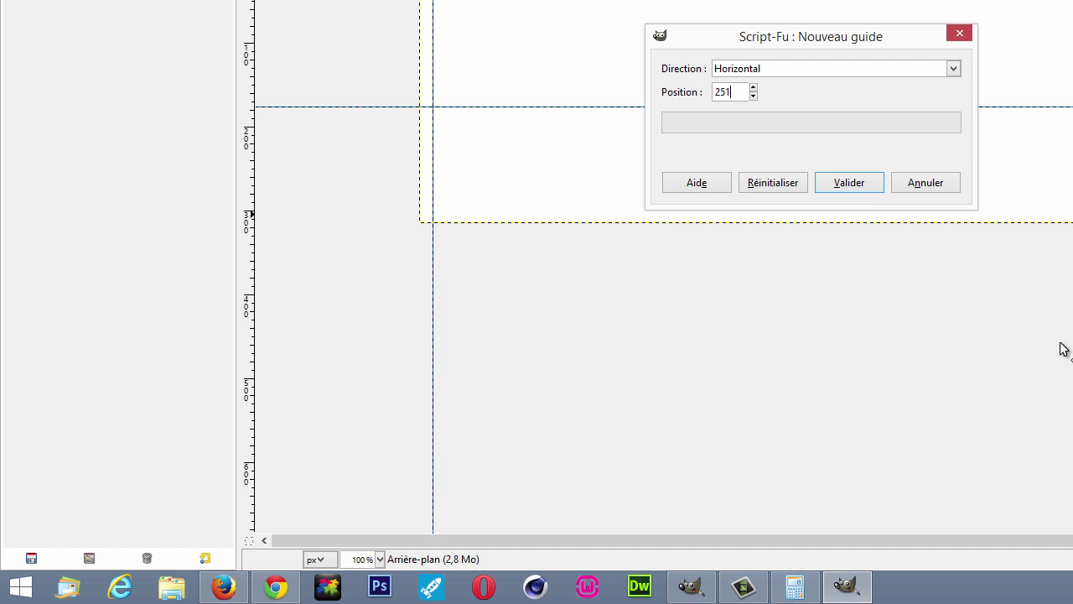
left_click(849, 183)
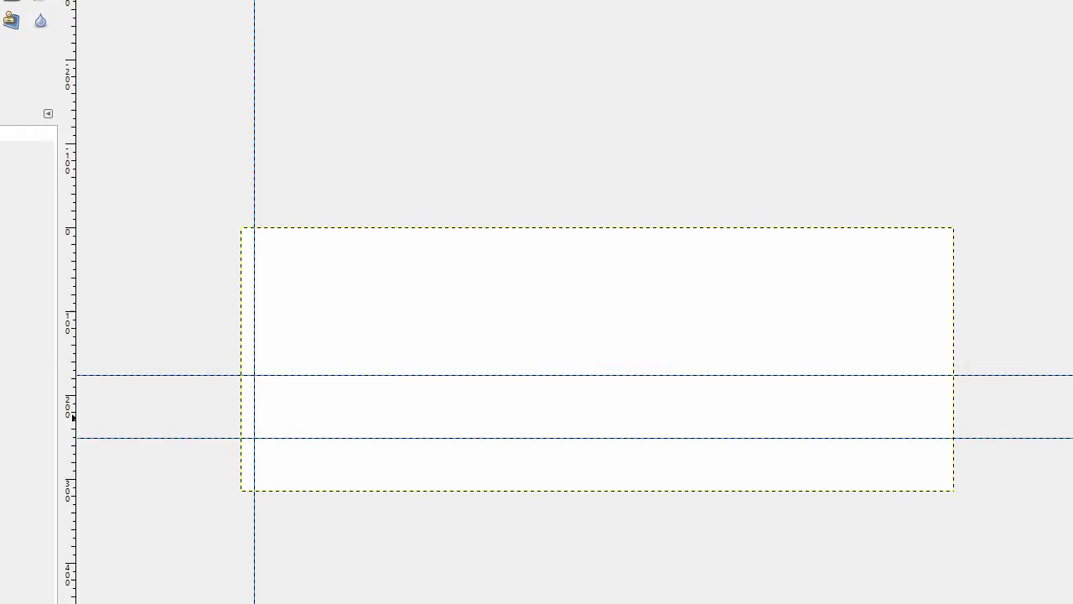
Step: Add a vertical guide at 186 px with the New Guide script
left_click(211, 27)
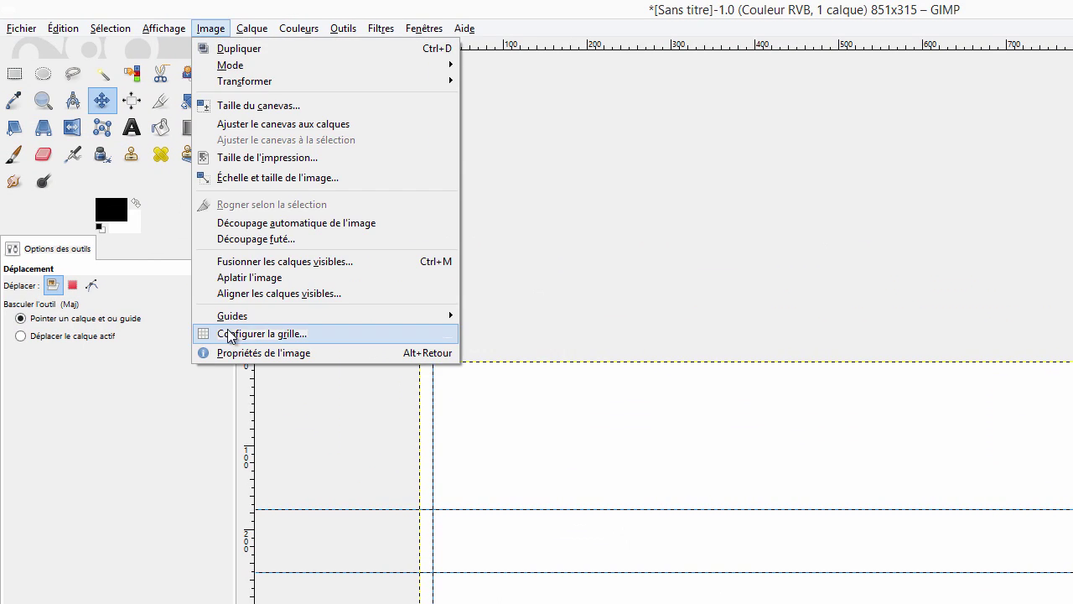
mouse_move(229, 321)
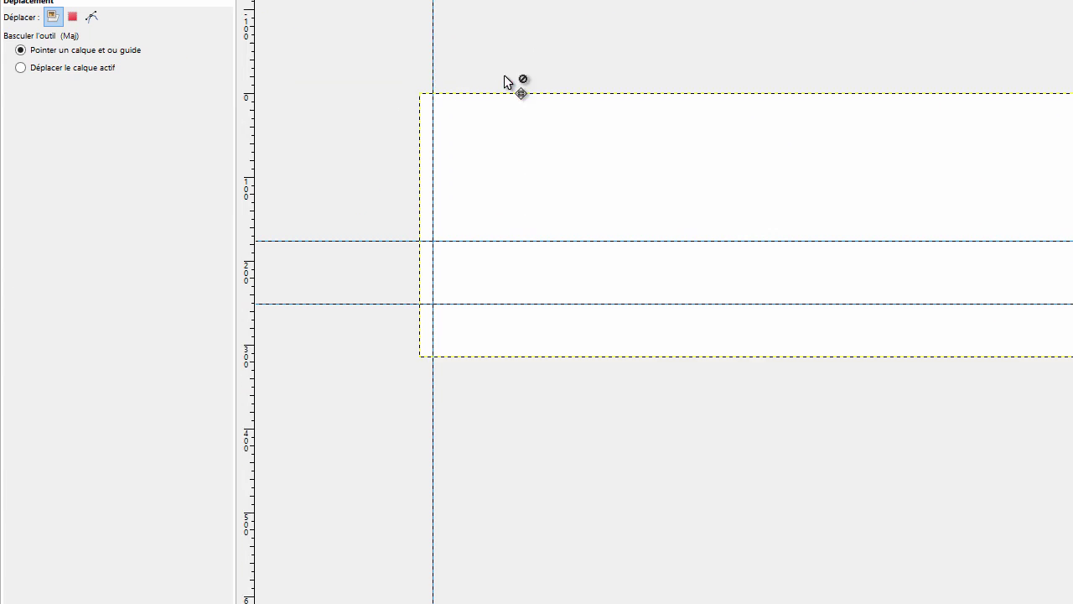
left_click(515, 350)
mouse_move(851, 589)
left_click(842, 499)
left_click(953, 69)
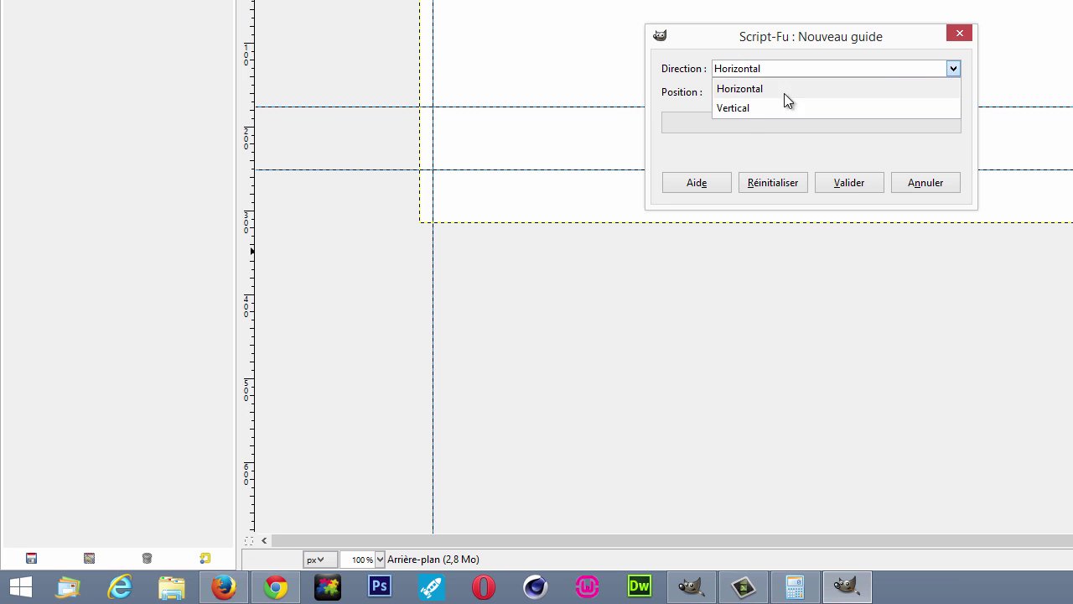
left_click(722, 108)
double_click(741, 94)
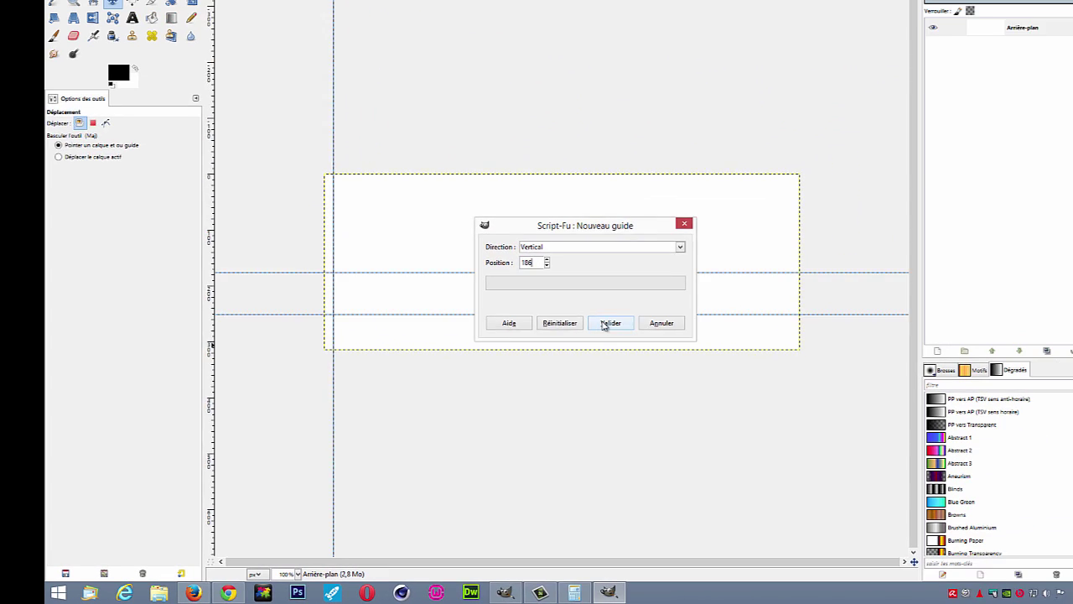
left_click(848, 182)
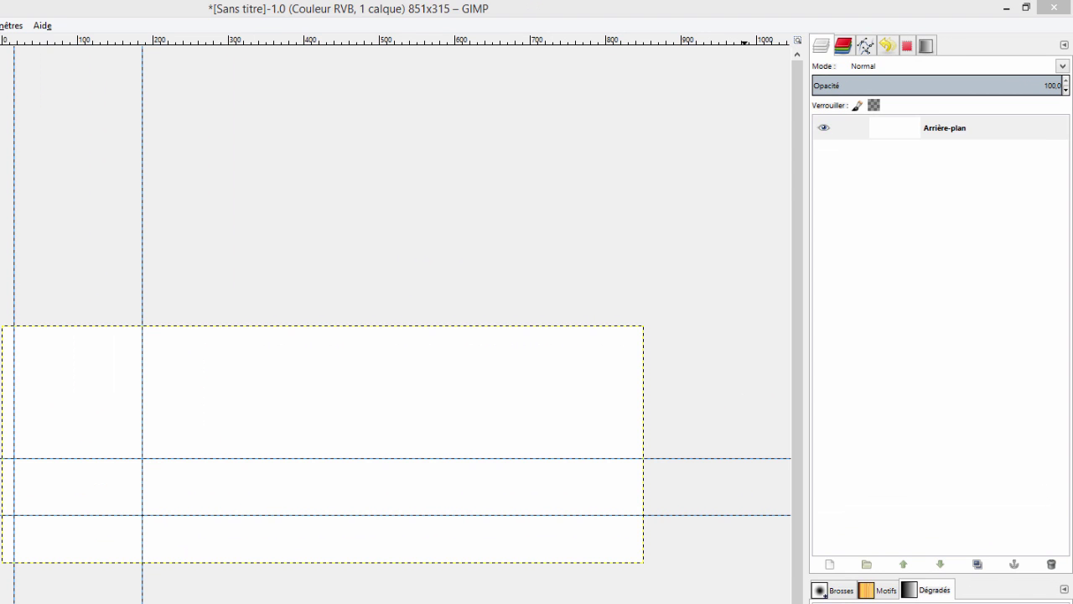
Step: Add a new transparent layer of 851 × 315 px above the background layer
left_click(1023, 136)
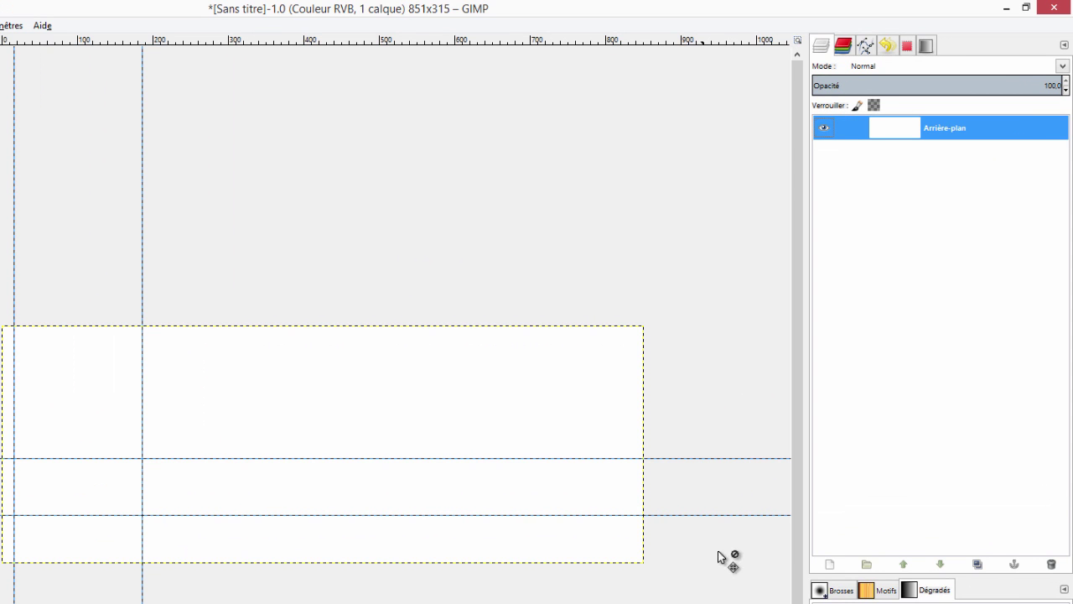
left_click(830, 565)
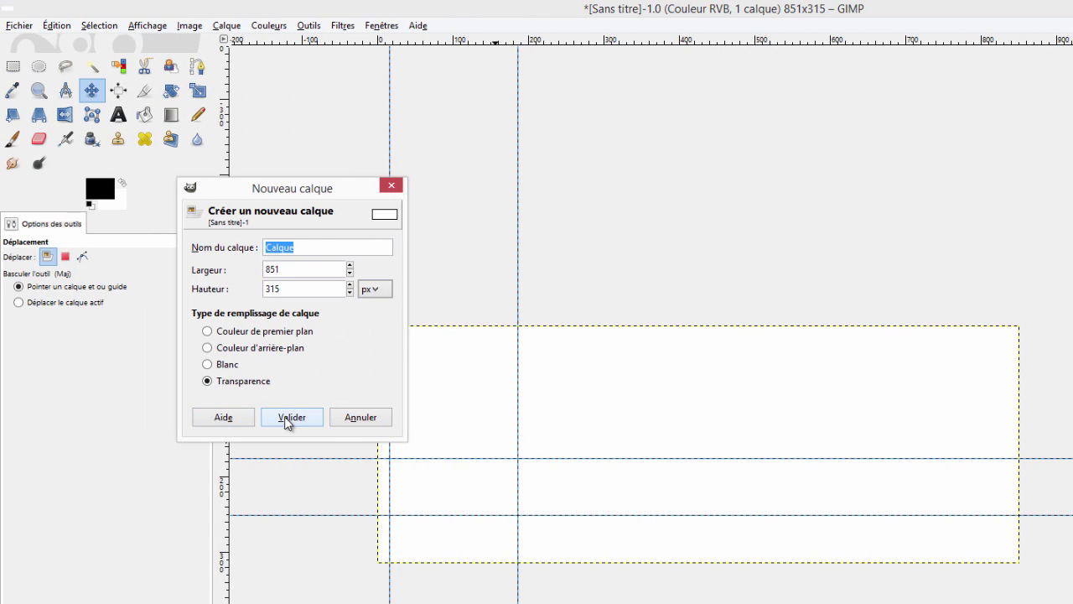
left_click(142, 417)
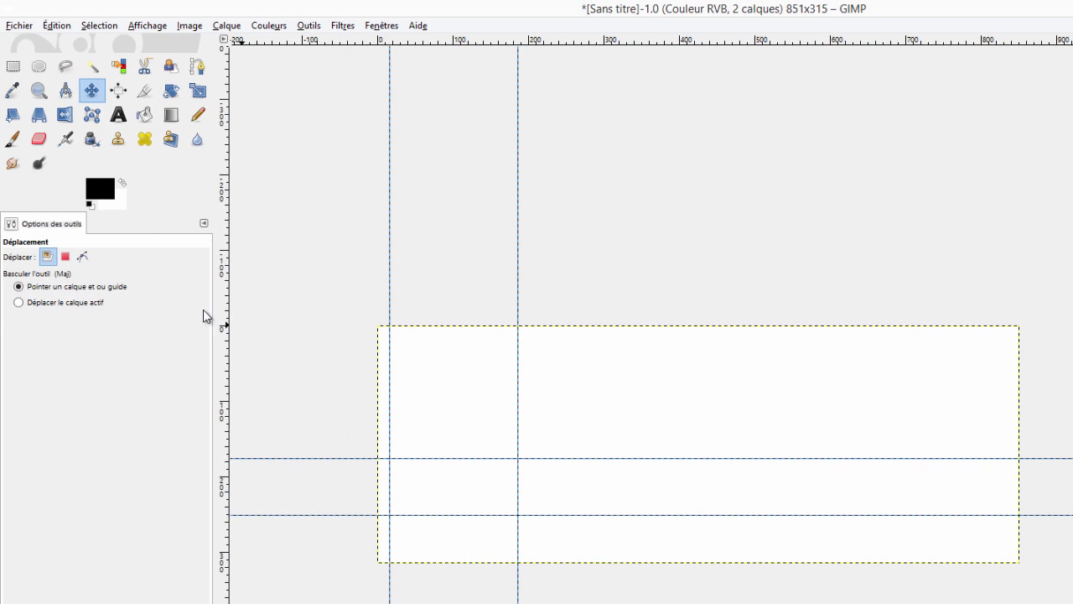
Step: Select the full-width strip below the 251 px guide, fill it with green 229b15 as the foreground colour, and deselect it
left_click(14, 67)
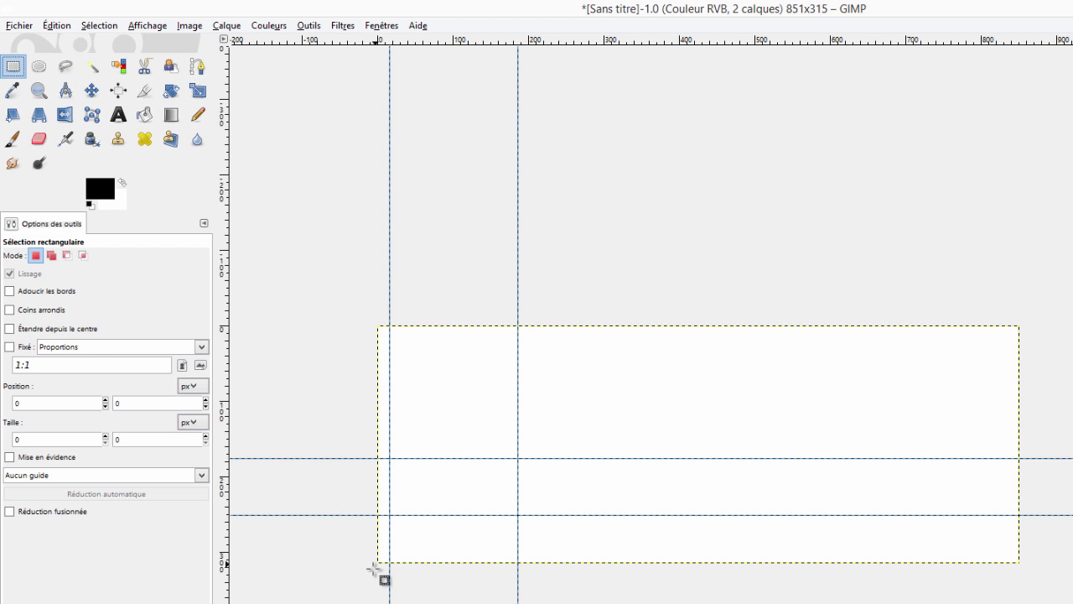
left_click_drag(373, 563, 1026, 513)
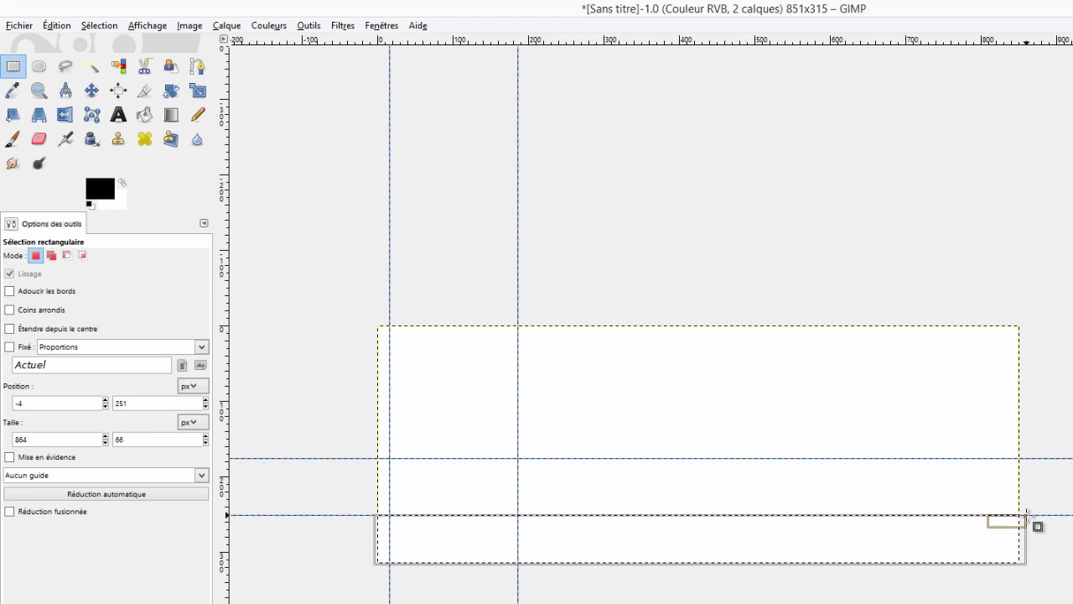
left_click(95, 191)
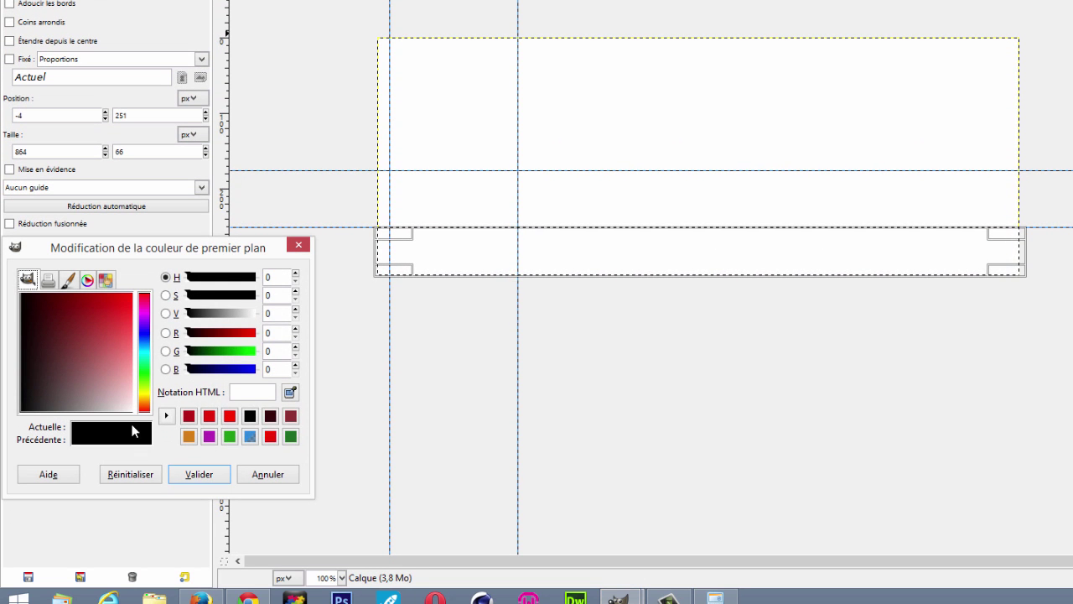
left_click(228, 436)
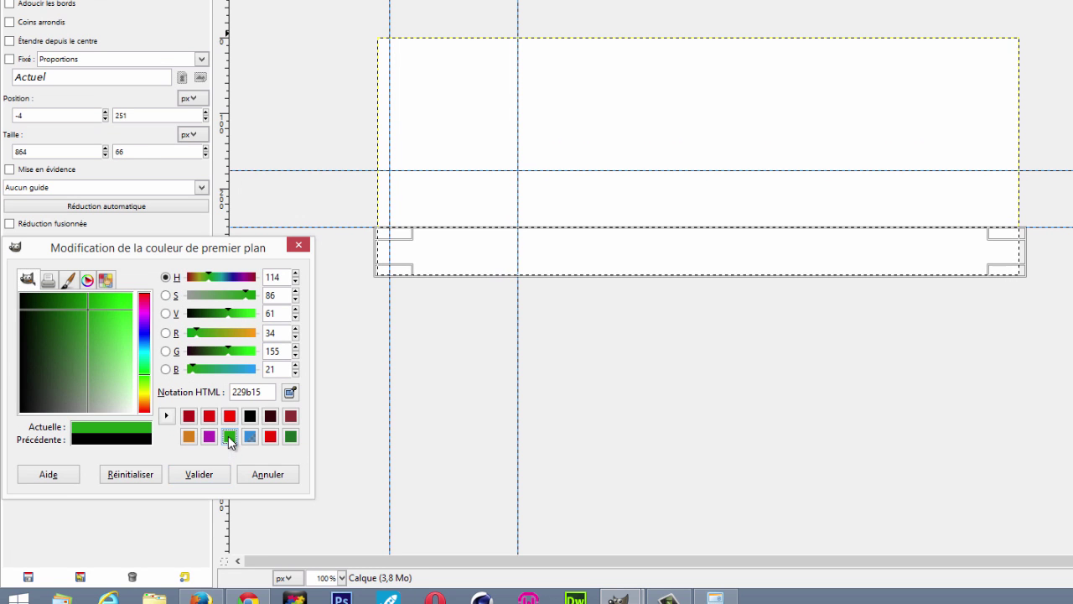
left_click(198, 473)
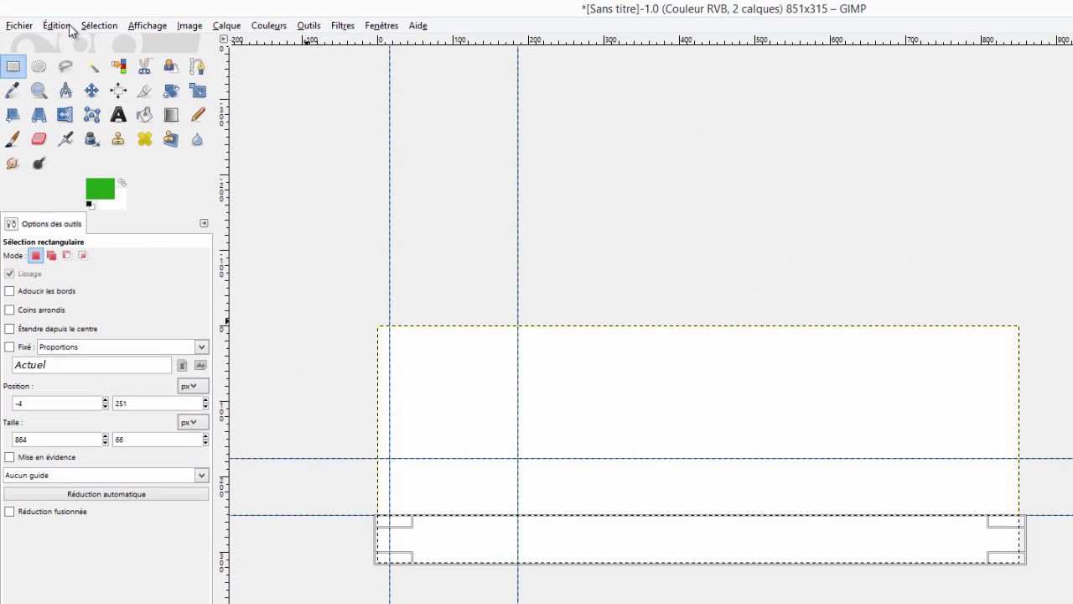
left_click(63, 26)
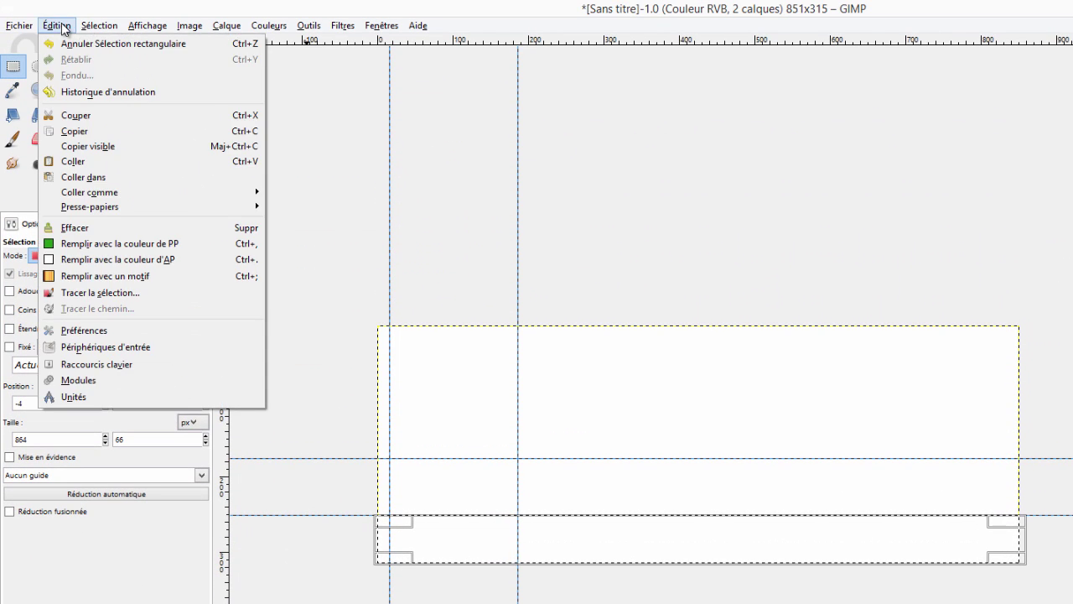
left_click(82, 244)
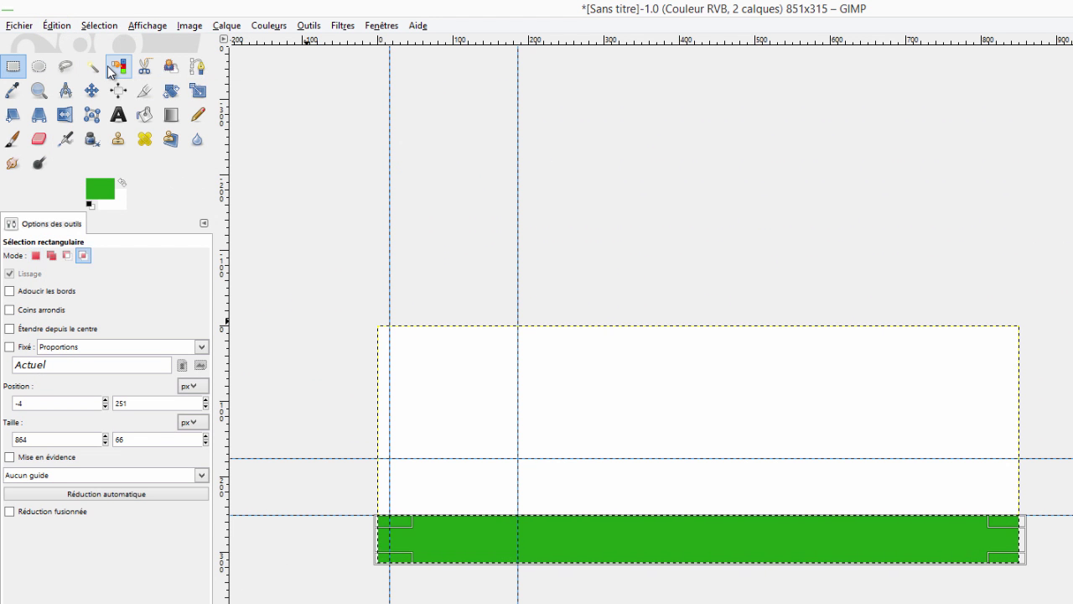
key("Return")
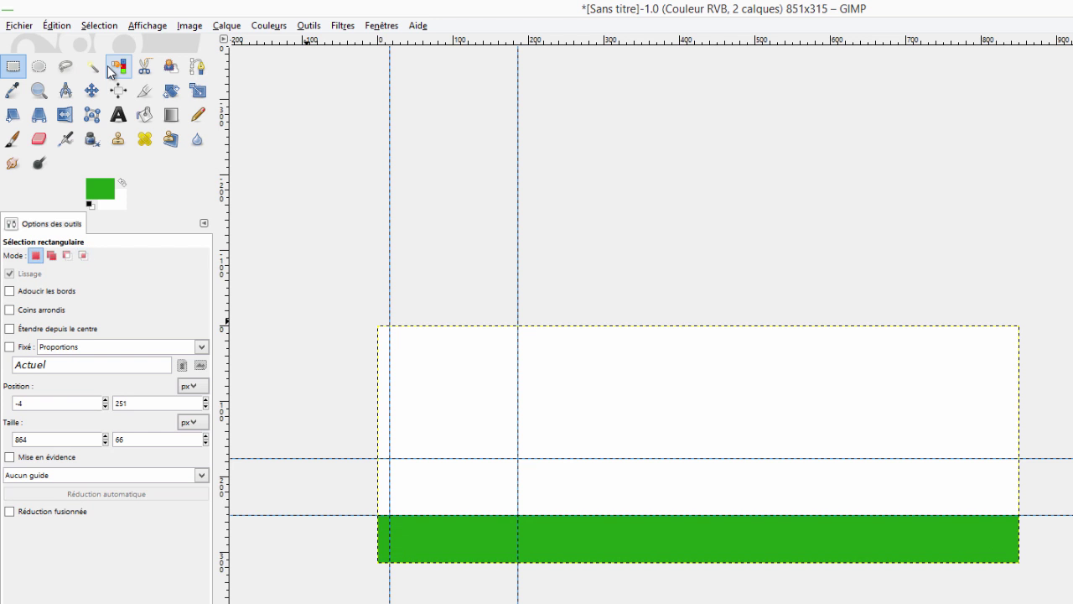
Step: Hide the layer boundary and reduce the green strip layer's opacity to about 44%
left_click(143, 27)
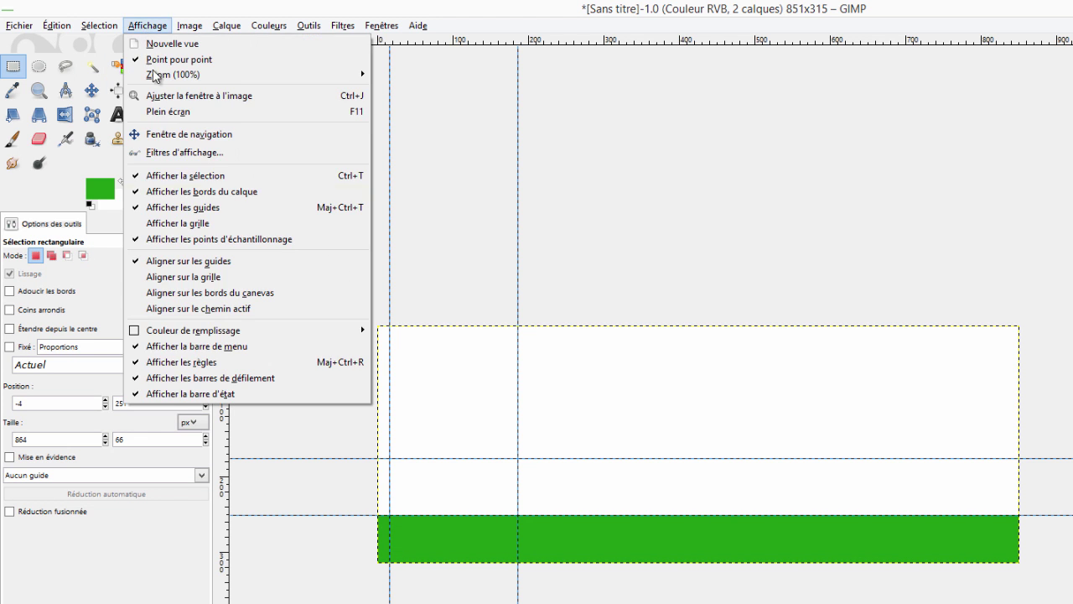
left_click(167, 194)
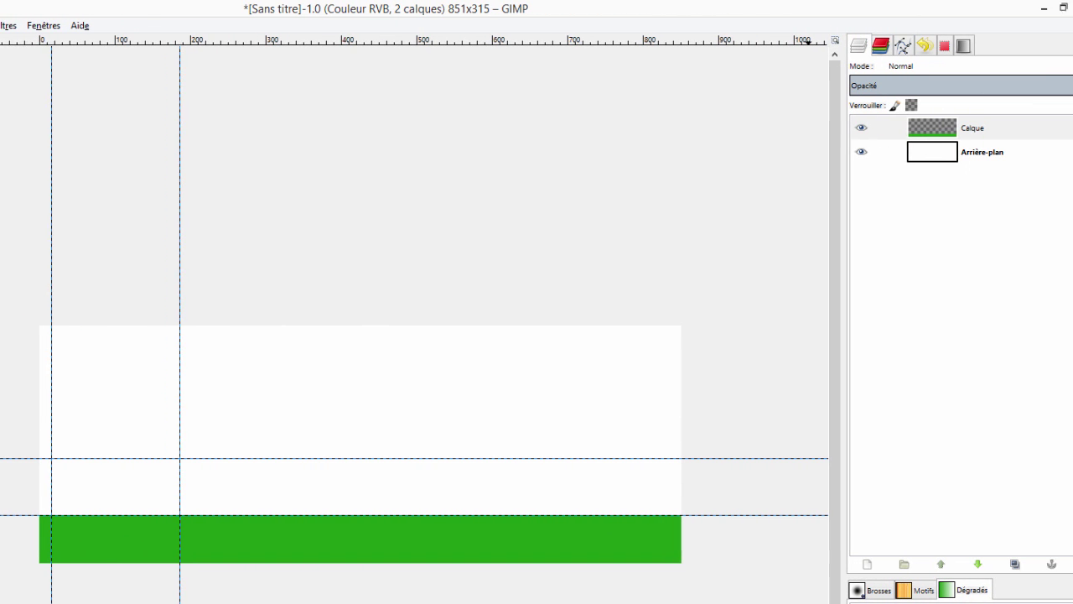
left_click_drag(1036, 84, 923, 84)
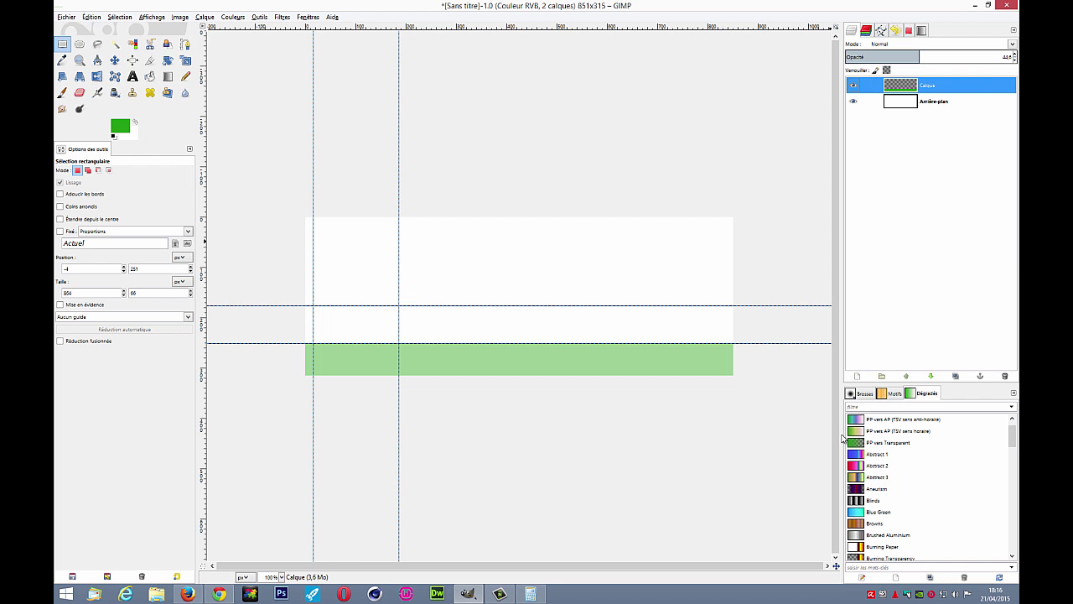
Step: Add another transparent layer of 851 × 315 px above the green strip layer
left_click(857, 376)
left_click_drag(134, 25, 488, 147)
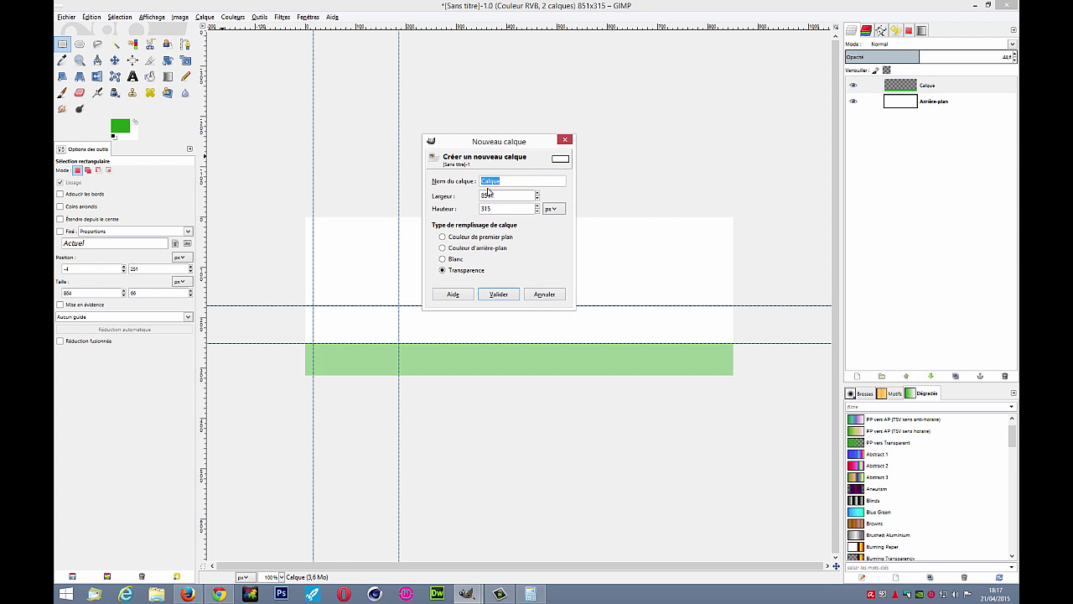
left_click(498, 296)
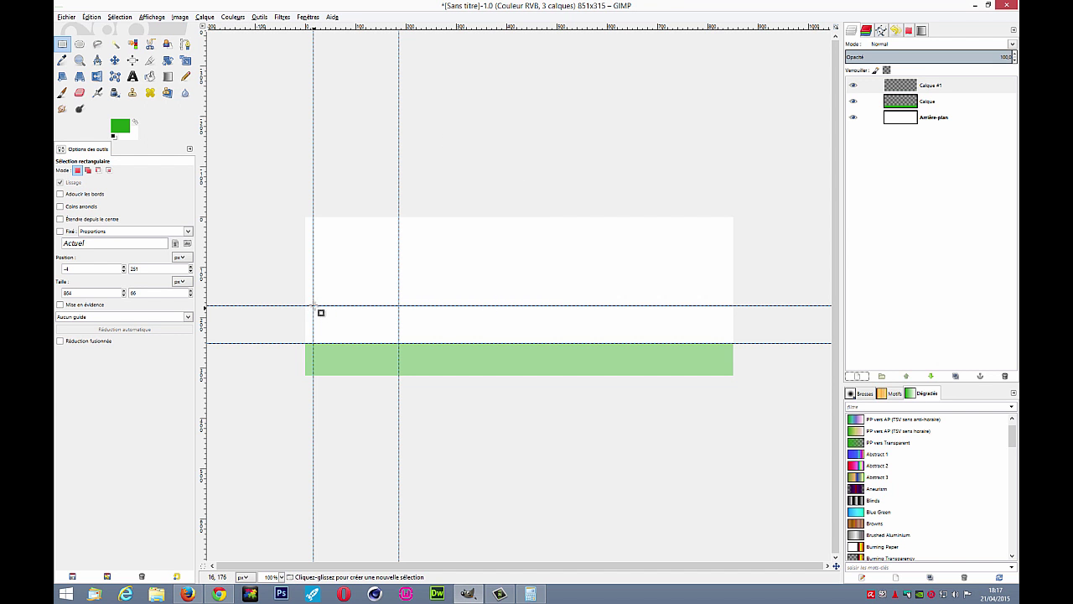
Step: Select a 170 × 140 px rectangle at 16, 176 between the vertical guides, fill it with red, and deselect it
left_click_drag(314, 306, 398, 375)
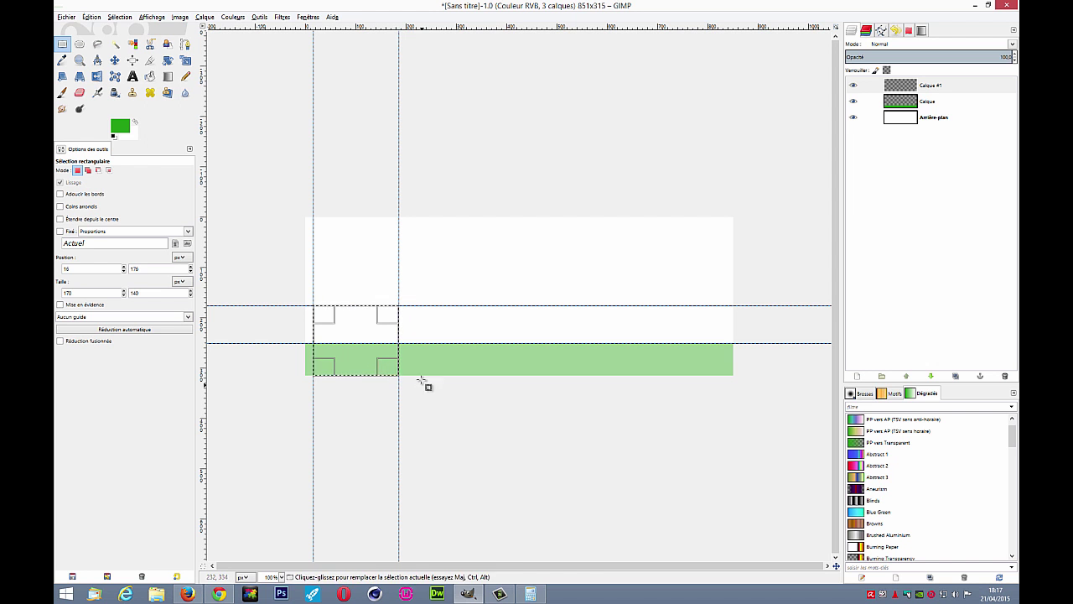
left_click(119, 129)
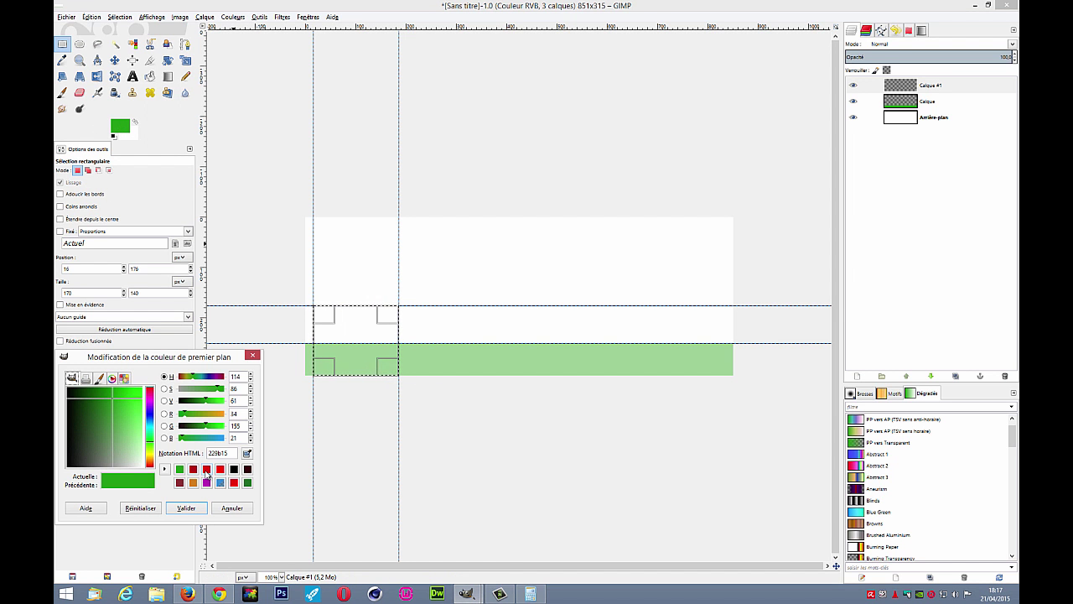
left_click(207, 471)
left_click(186, 508)
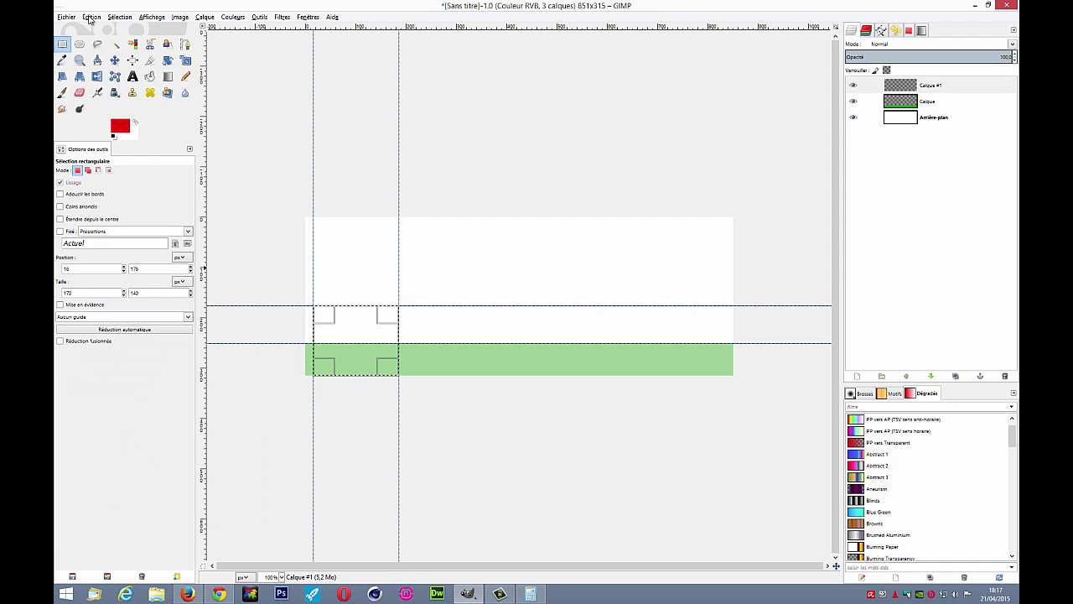
left_click(91, 17)
left_click(107, 164)
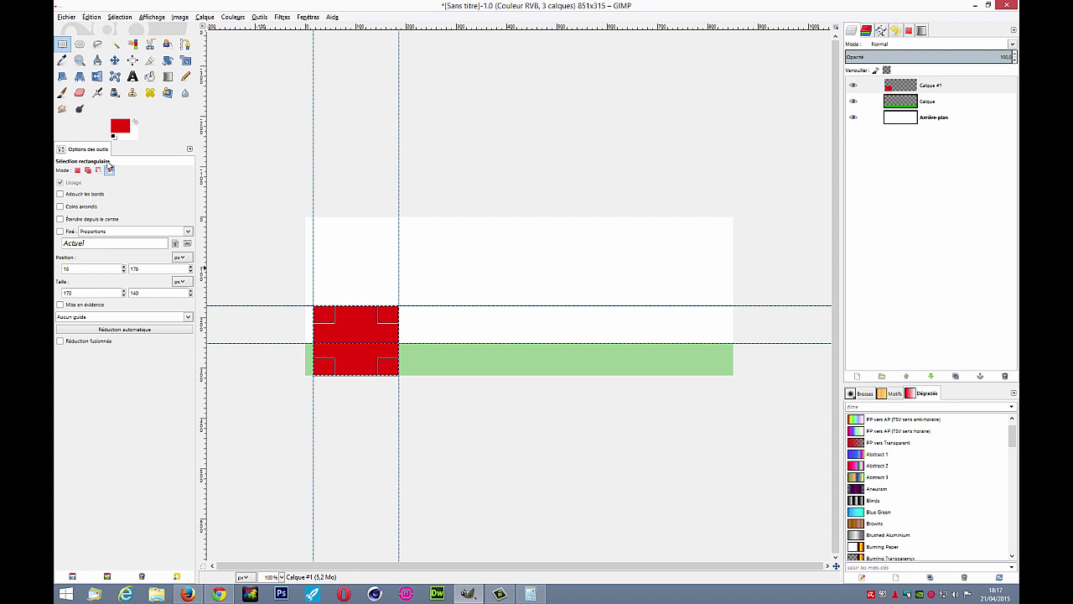
key("shift+ctrl+a")
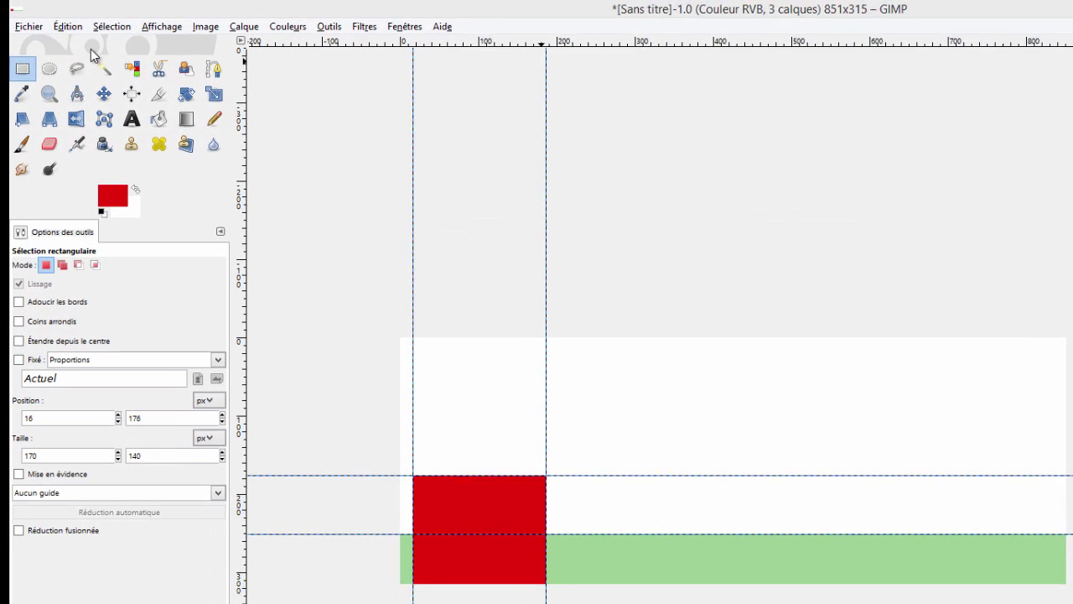
Step: Save the image as modele-facebook.xcf on the Photoshop (P:) drive
left_click(27, 26)
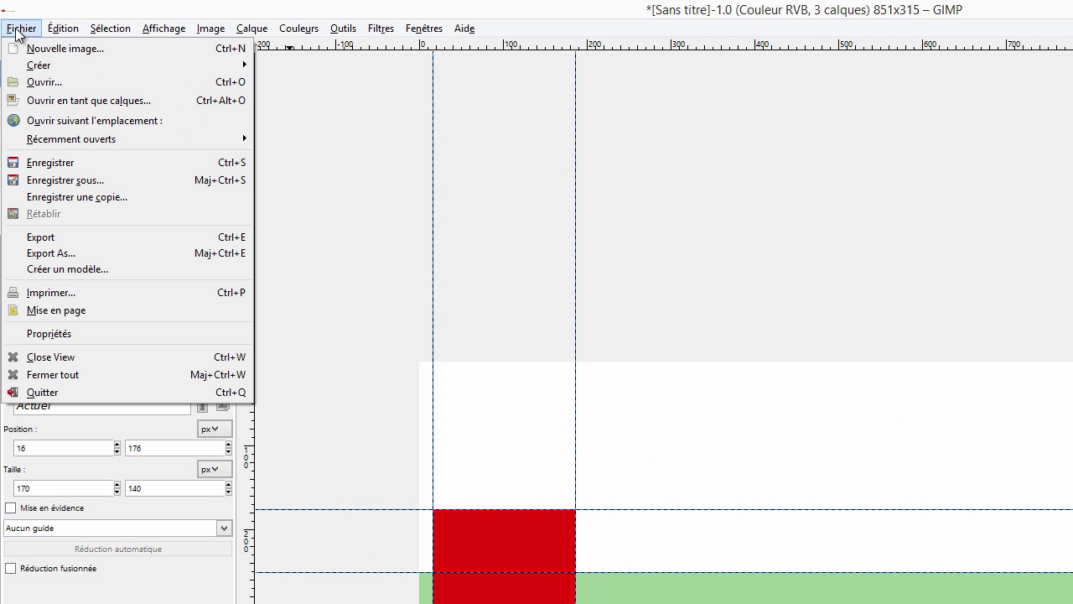
left_click(70, 181)
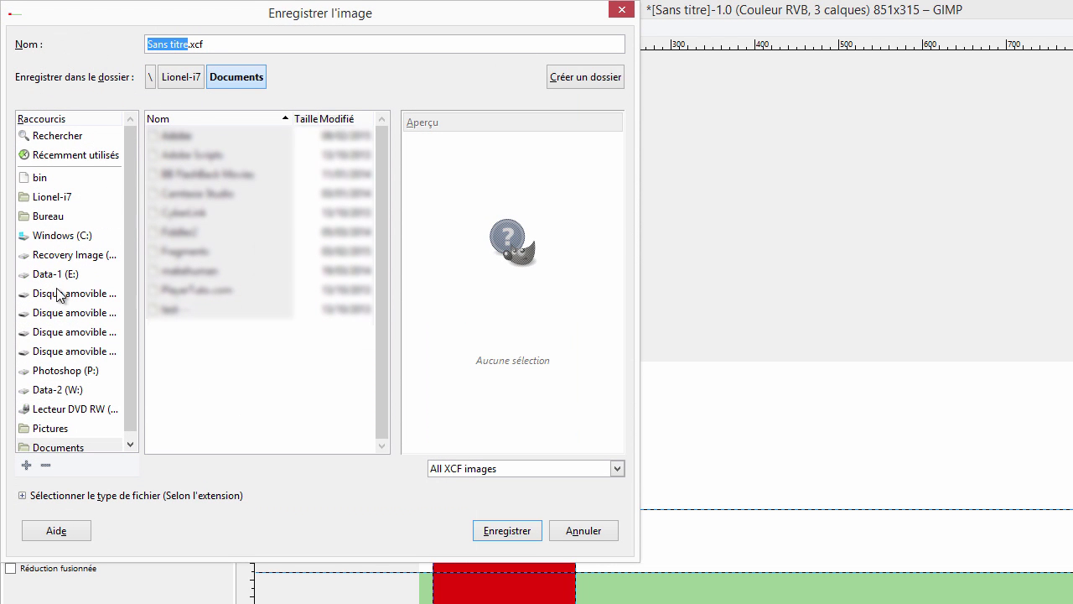
left_click(67, 369)
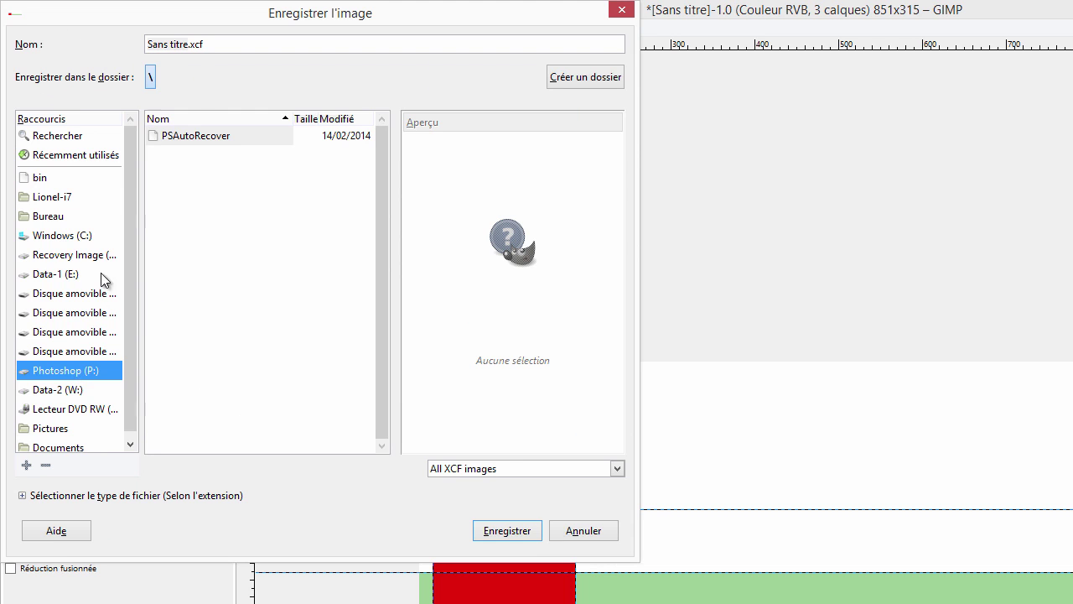
left_click(169, 43)
left_click_drag(187, 47, 130, 53)
type("modele")
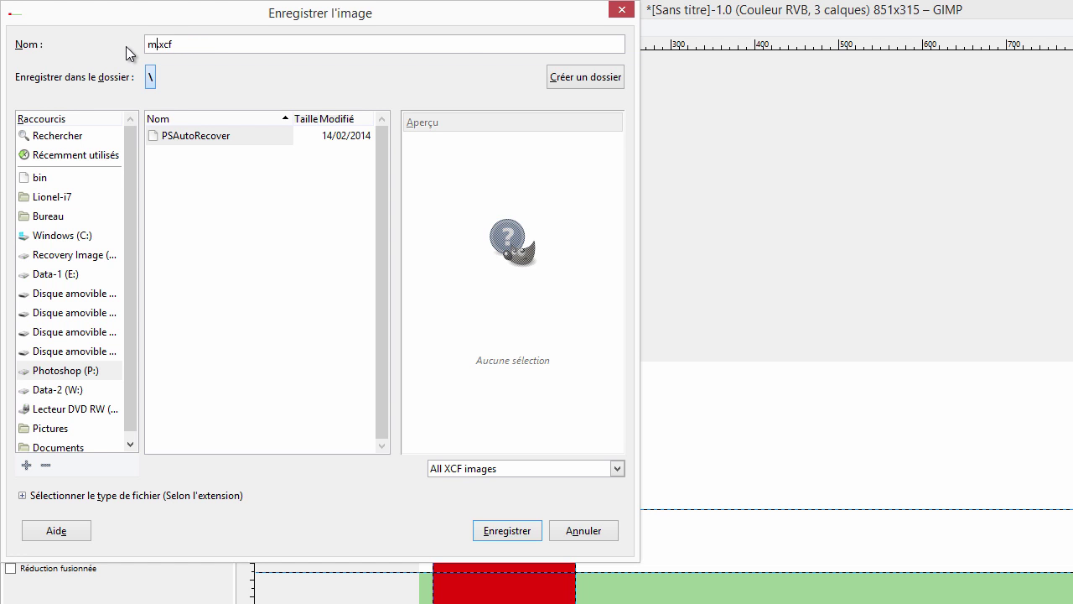
type("-facebo")
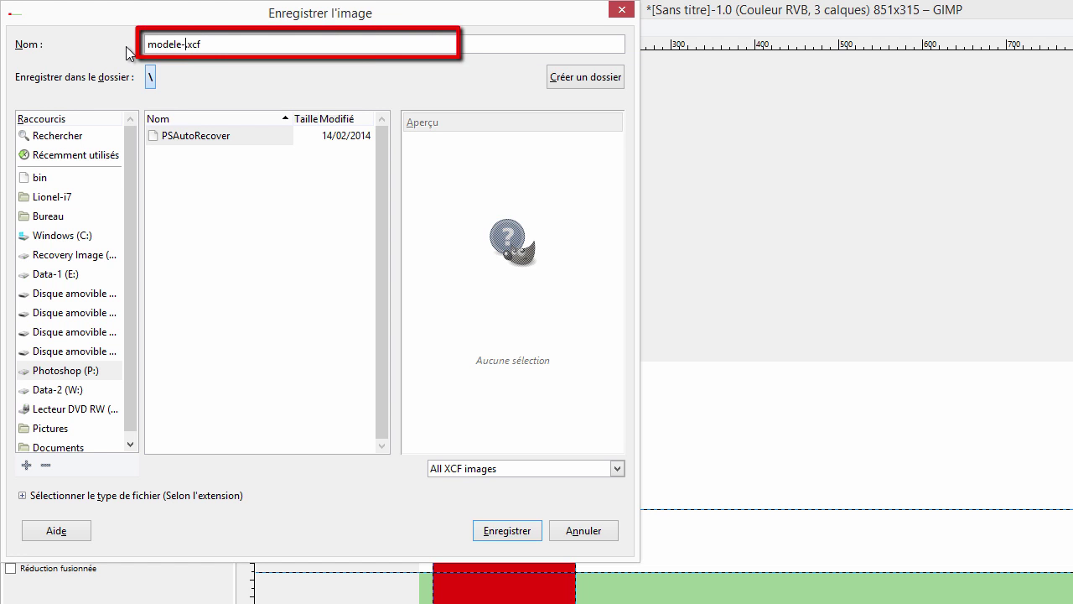
type("ok")
left_click(494, 527)
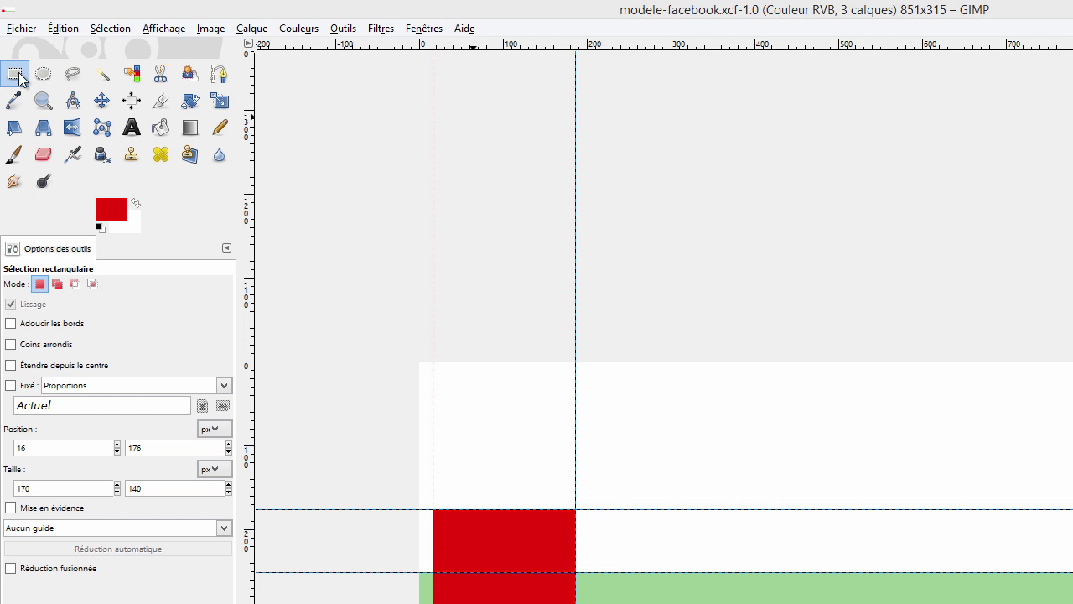
left_click(21, 28)
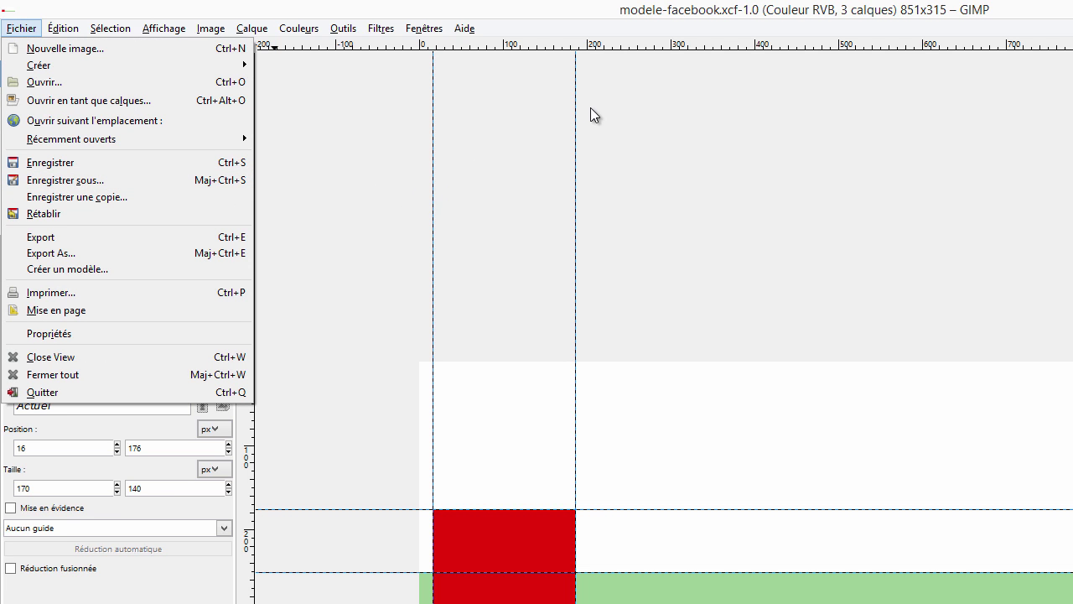
left_click(639, 148)
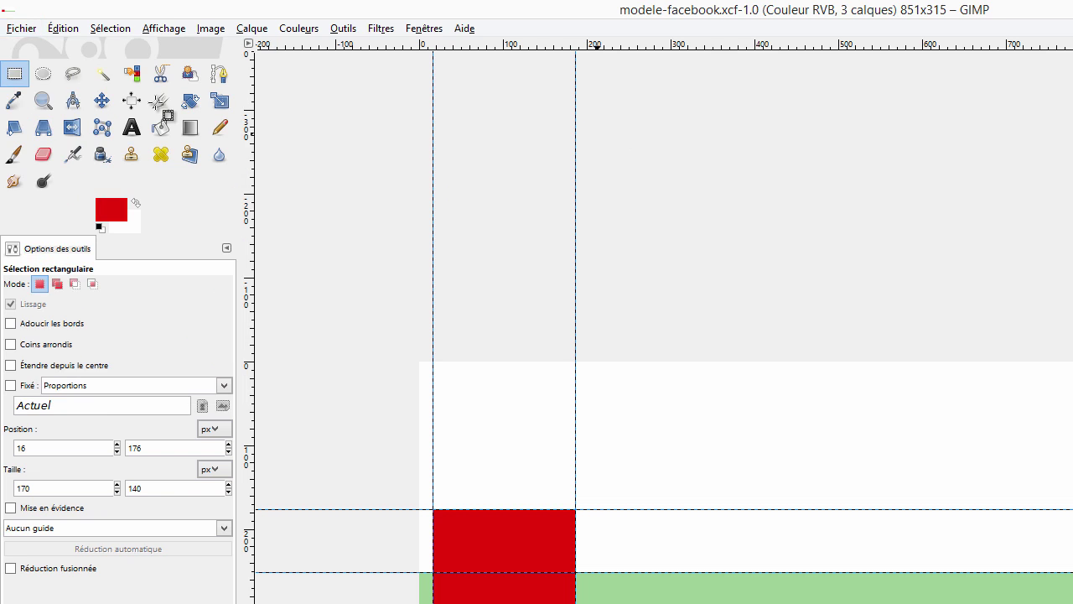
left_click(21, 28)
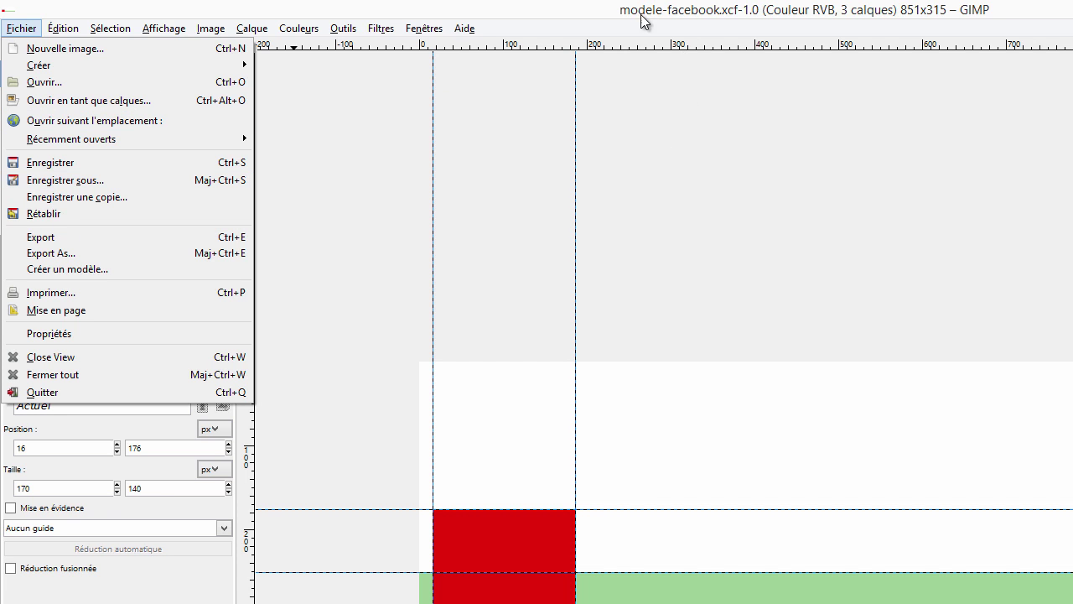
left_click(21, 28)
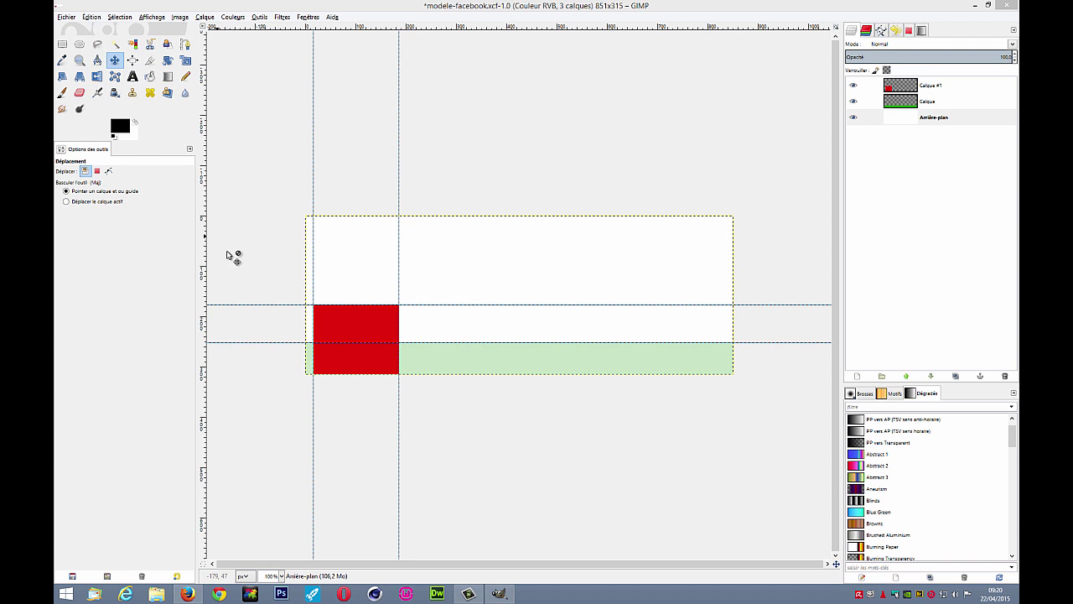
Step: Place the two horizontal and two vertical guides exactly on the four edges of the 851 × 315 px image and save the file
left_click_drag(243, 309, 247, 218)
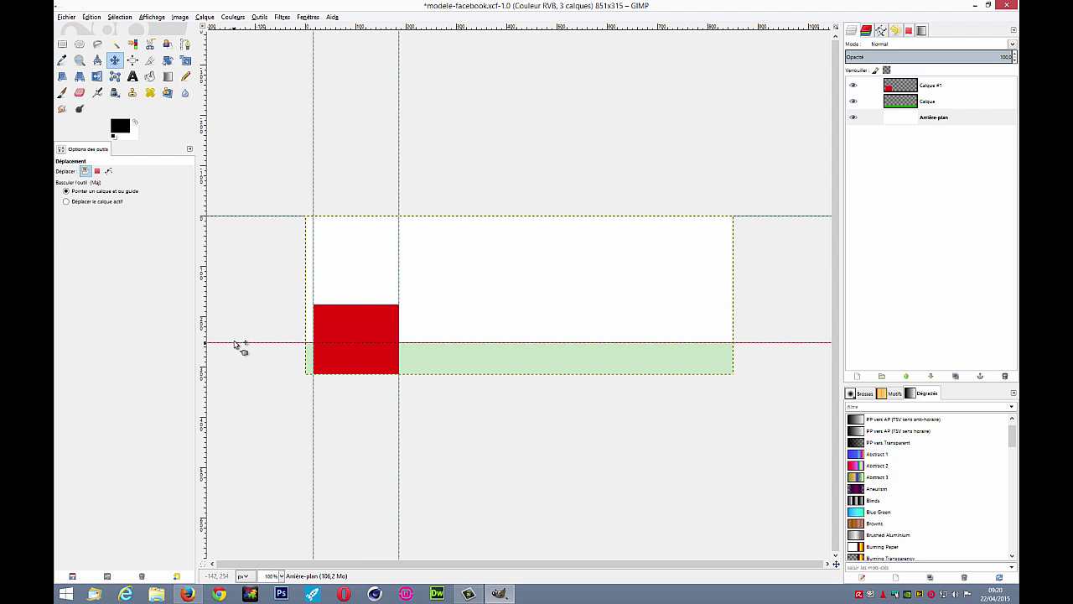
left_click_drag(243, 347, 248, 377)
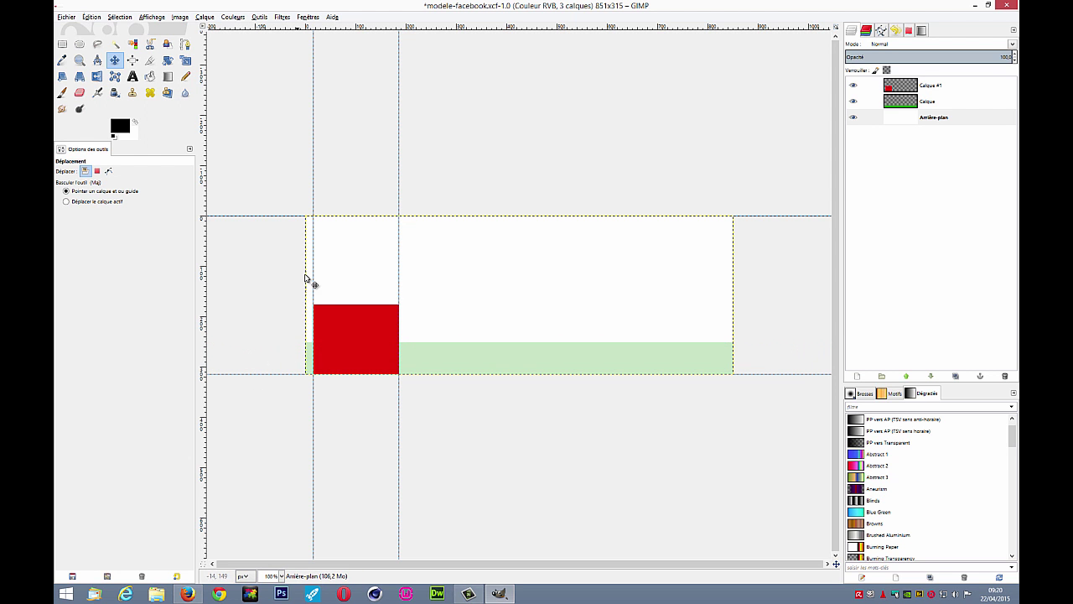
left_click_drag(314, 173, 305, 173)
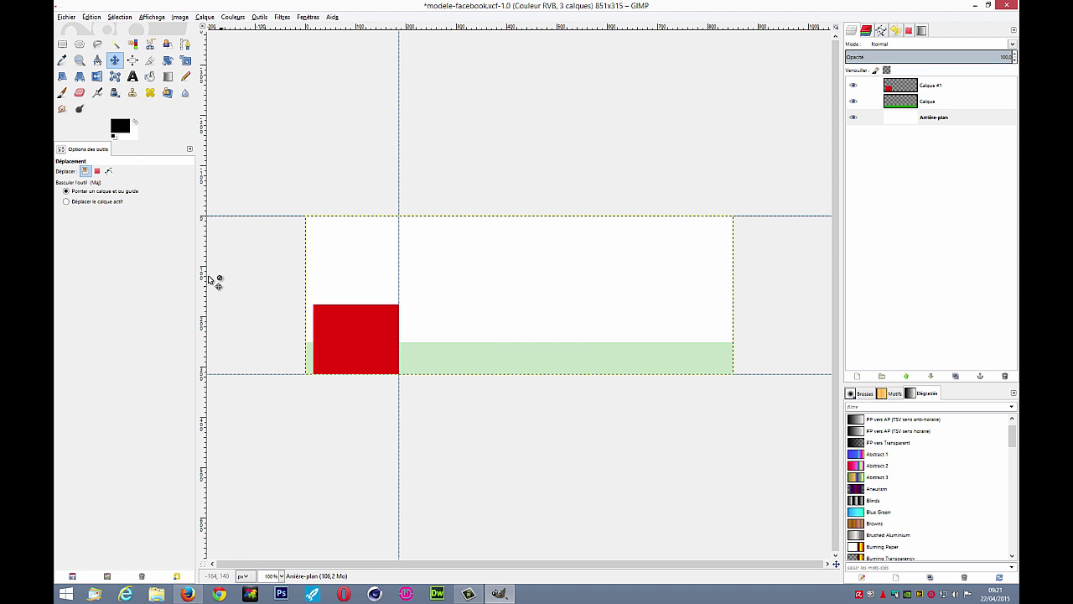
left_click_drag(201, 240, 305, 236)
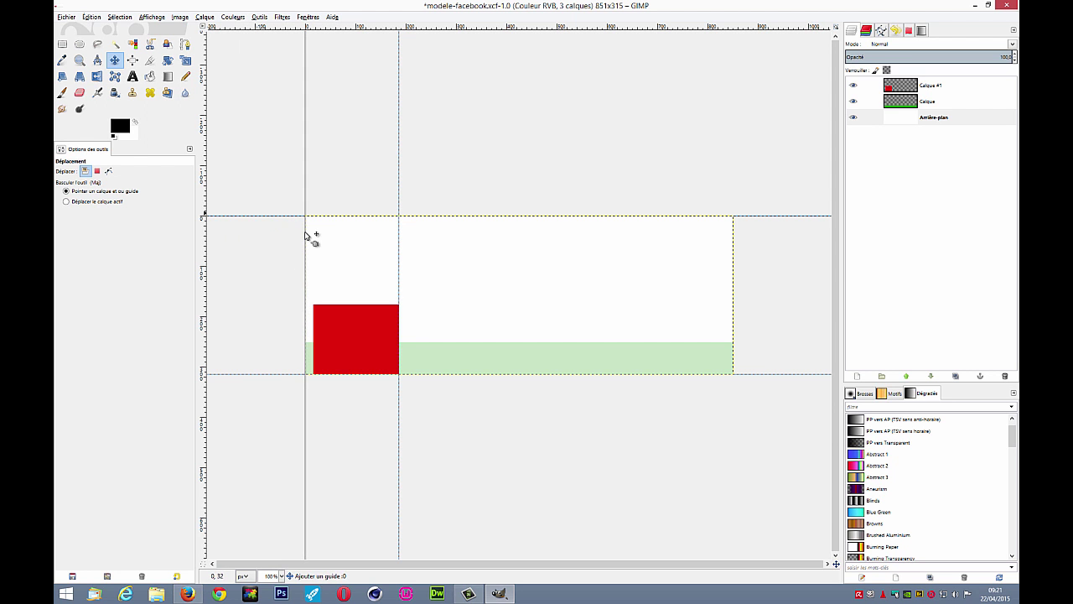
left_click_drag(403, 143, 734, 136)
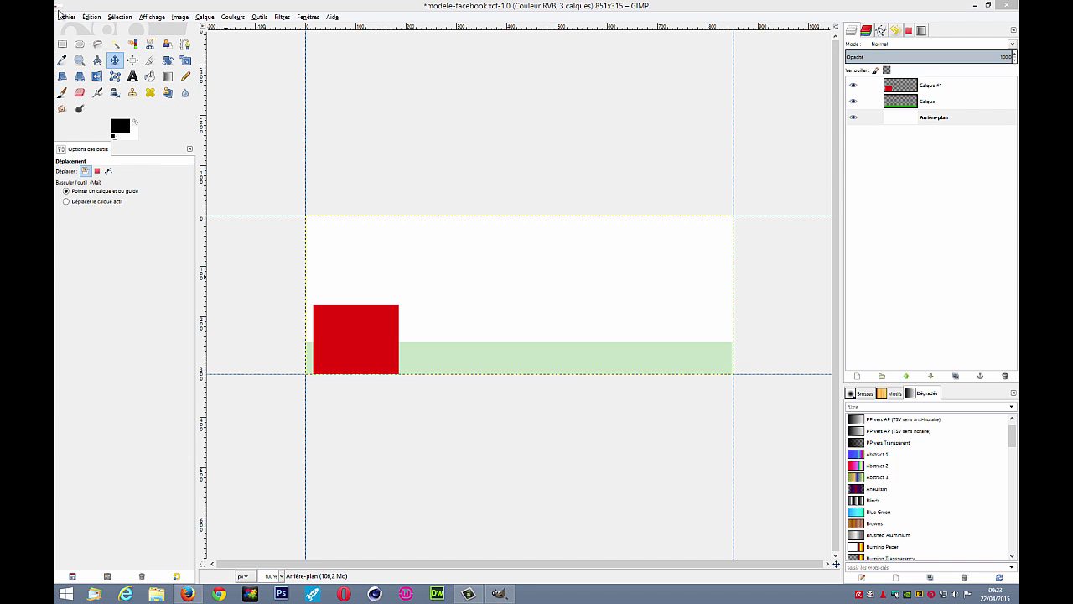
left_click(67, 17)
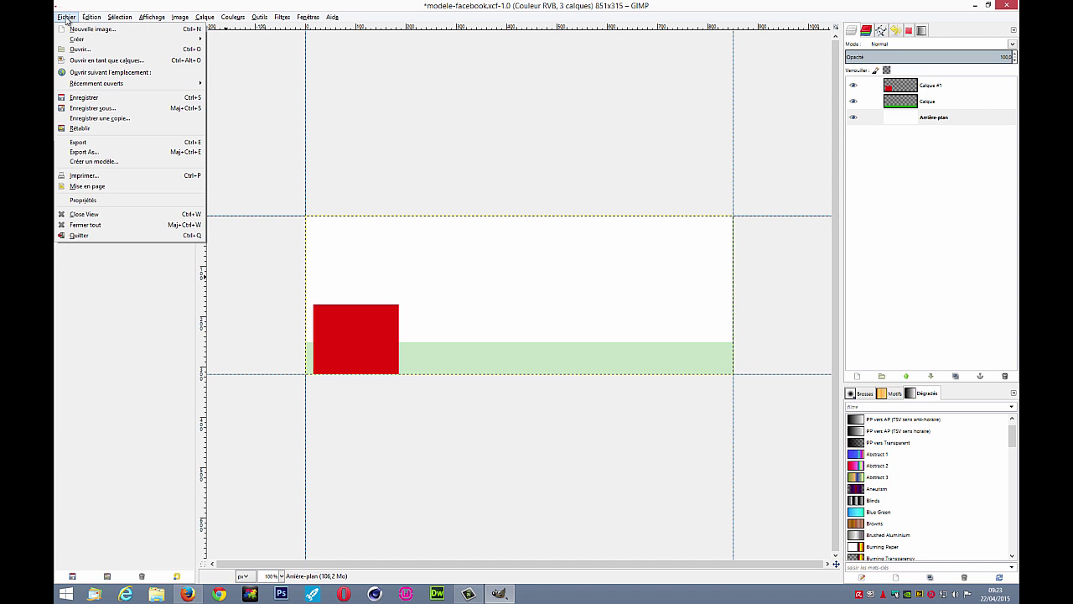
left_click(76, 98)
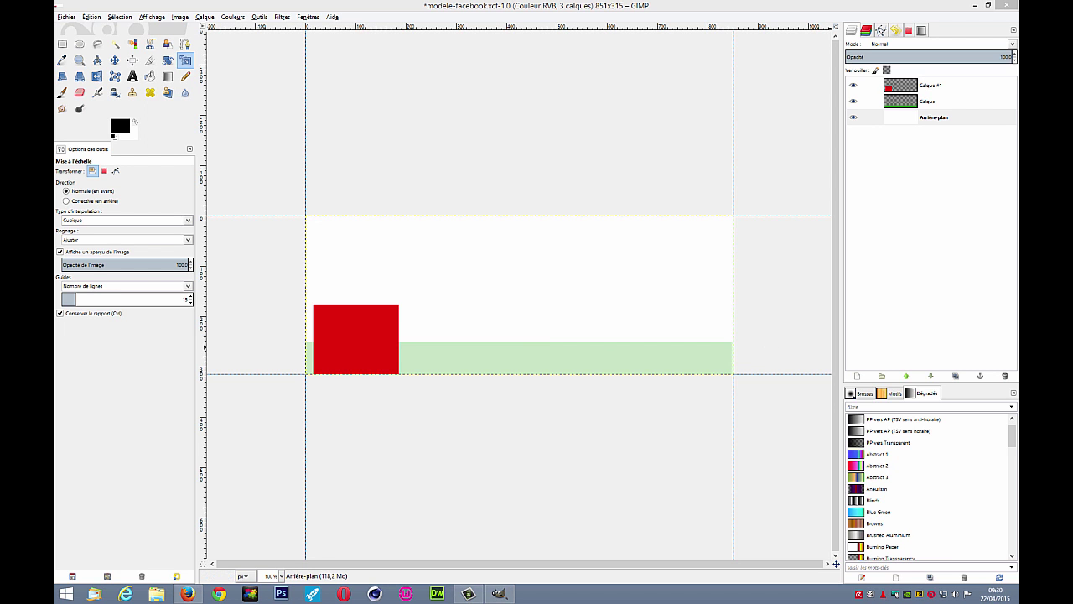
Step: Insert the w050.jpg car photo as a new layer directly above the background layer
left_click(905, 120)
left_click_drag(508, 273, 509, 272)
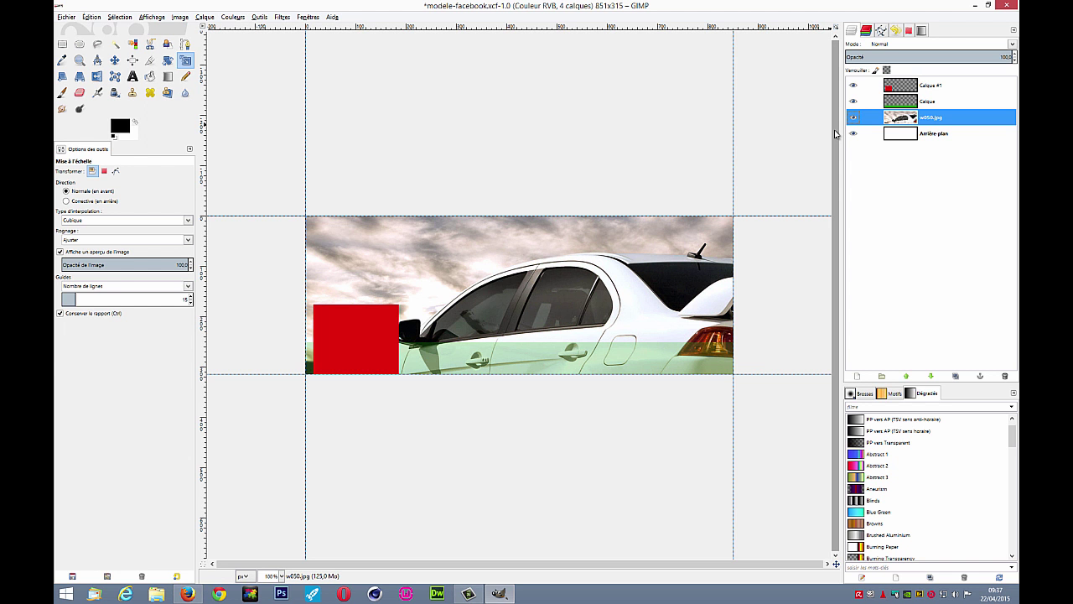
key("minus")
key("minus")
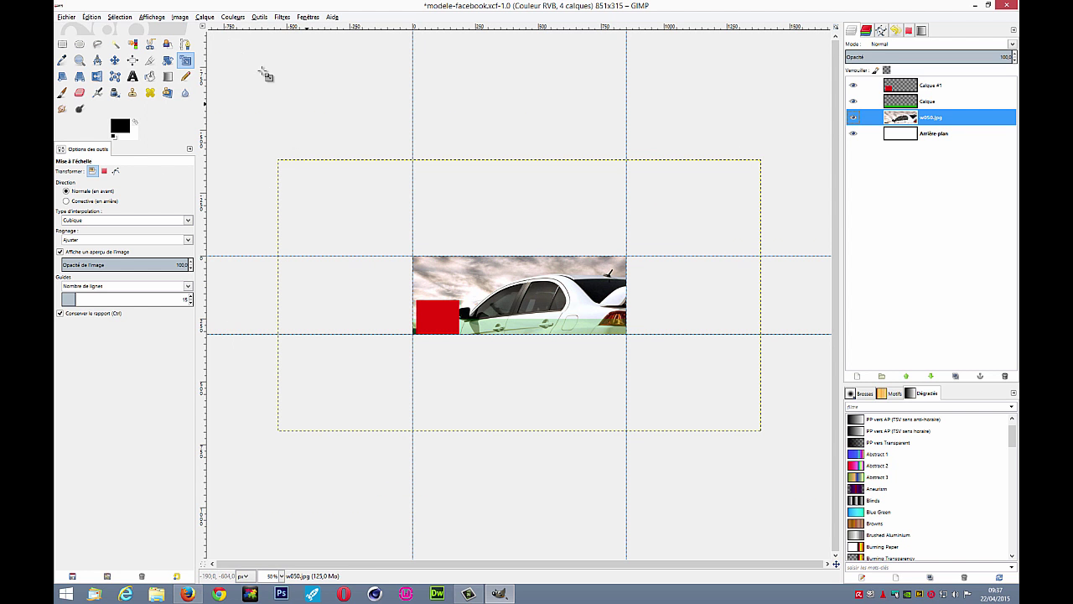
left_click(163, 22)
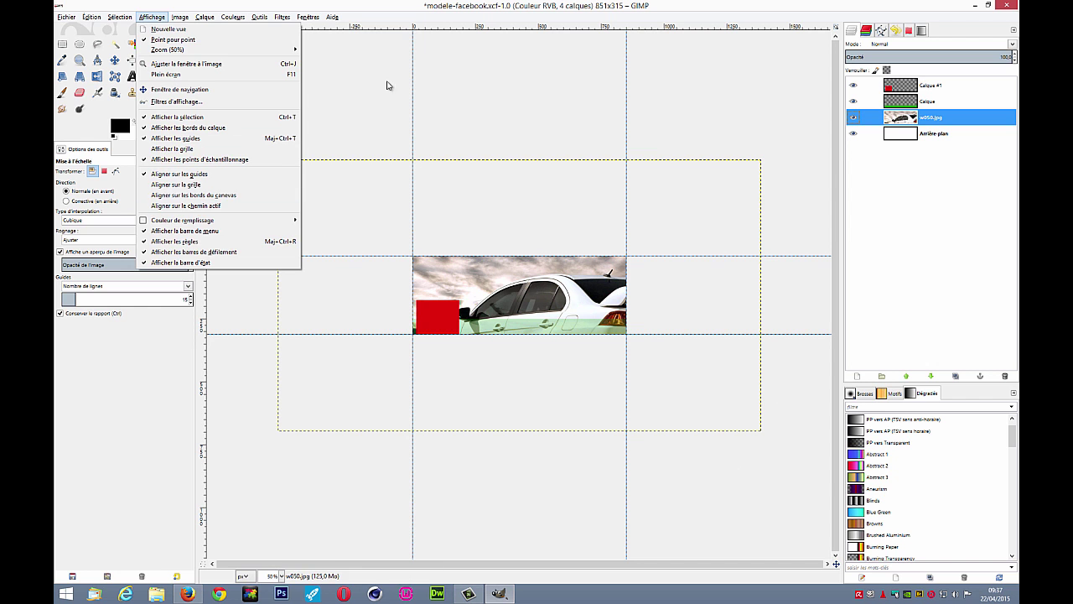
left_click(343, 178)
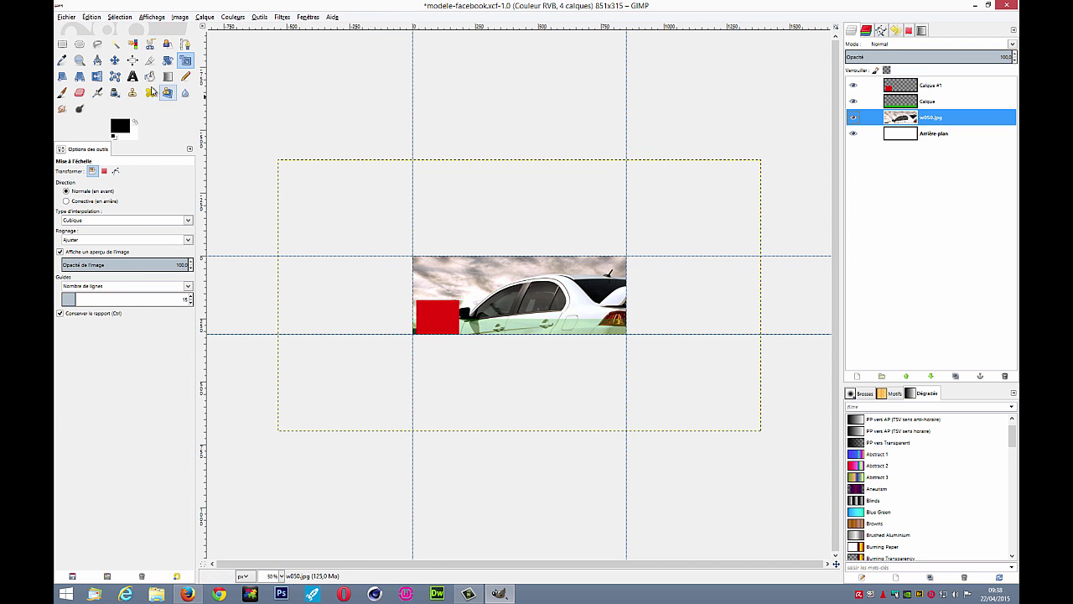
Step: Shift the car photo layer within the cover area and set the Move tool to move only the active layer
left_click(114, 60)
left_click_drag(559, 334, 480, 264)
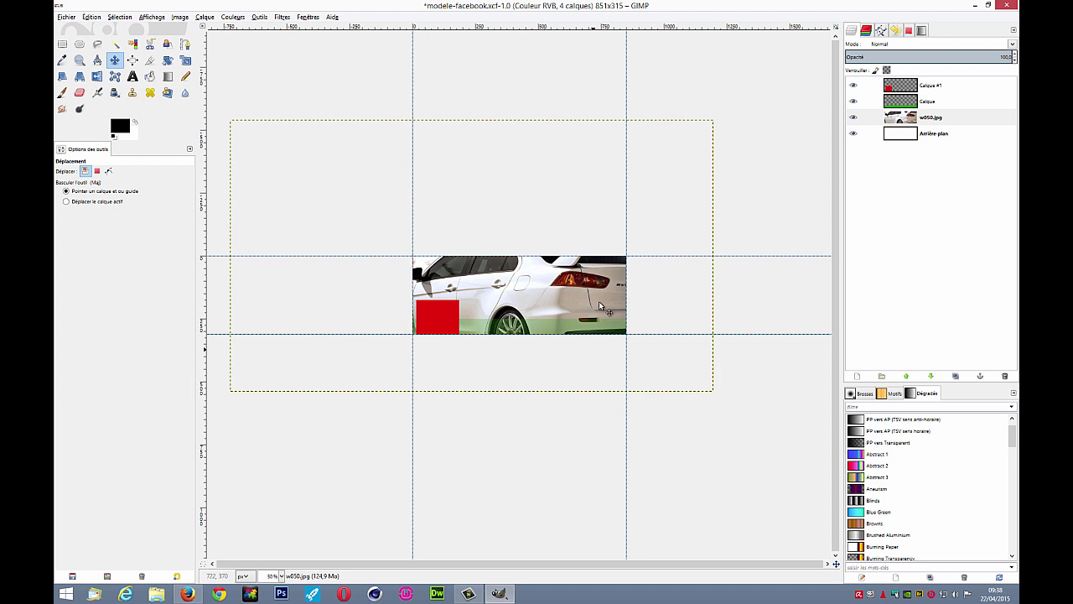
left_click_drag(557, 298, 528, 295)
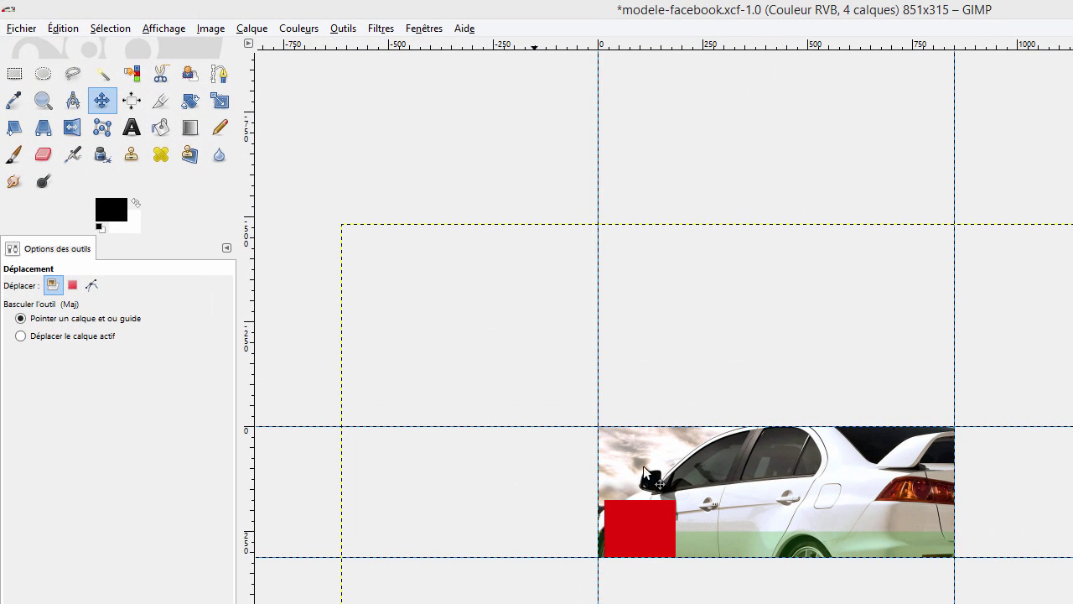
left_click_drag(763, 458, 807, 466)
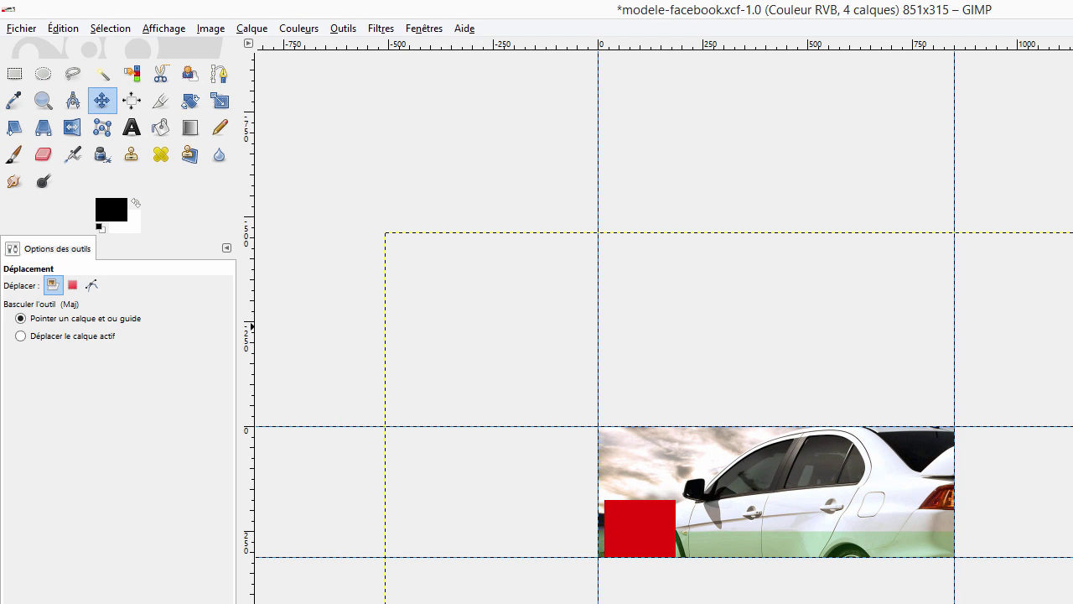
left_click(57, 339)
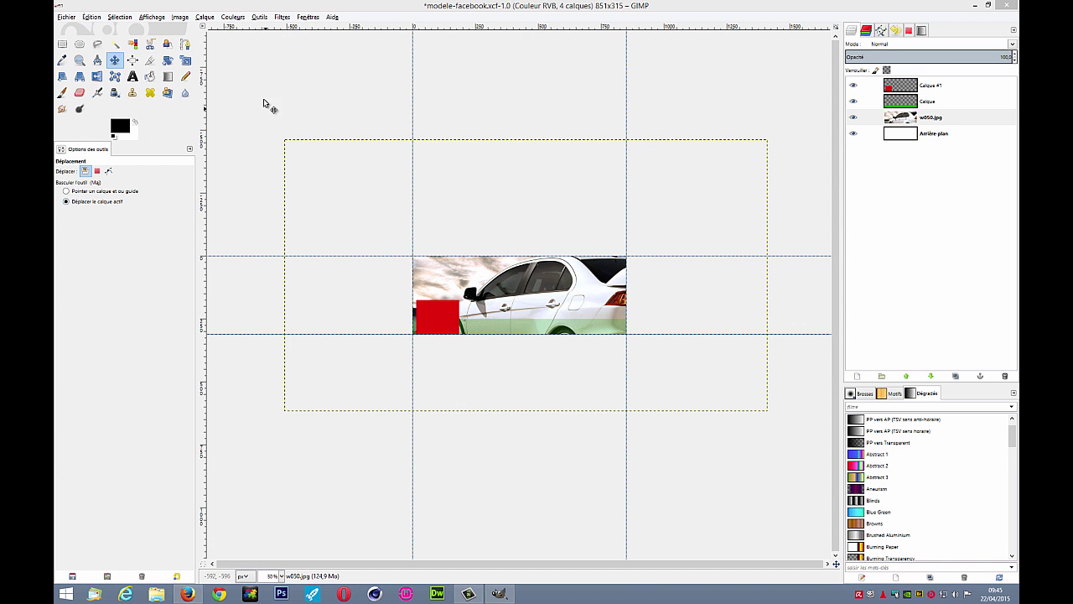
Step: Begin scaling the car photo layer with linked proportions, reduce it to 1817 × 1022 px, and shift the scaling frame slightly
left_click(185, 60)
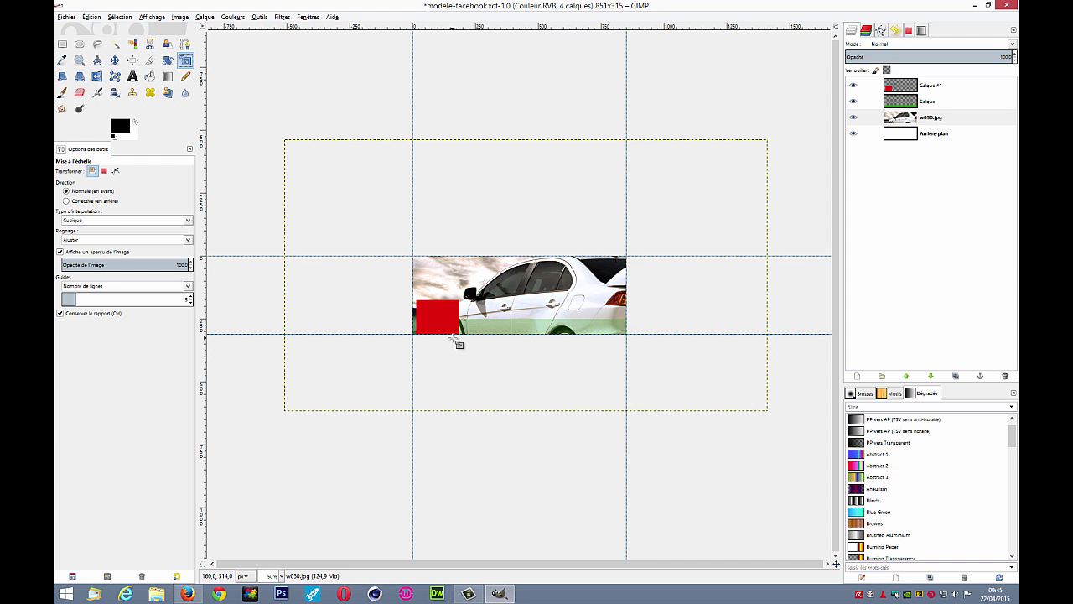
left_click(553, 295)
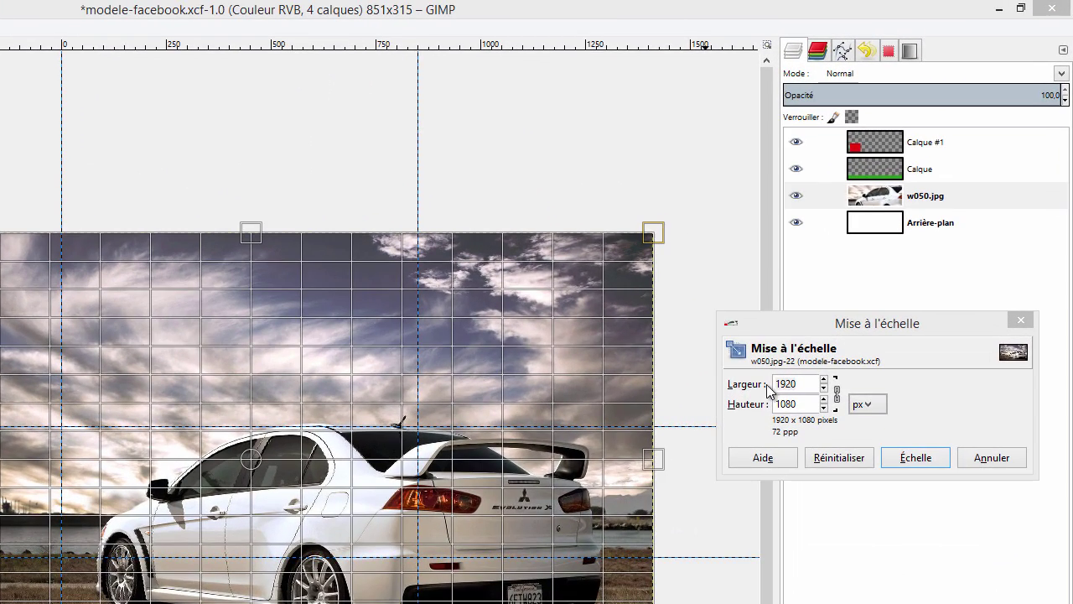
left_click(837, 393)
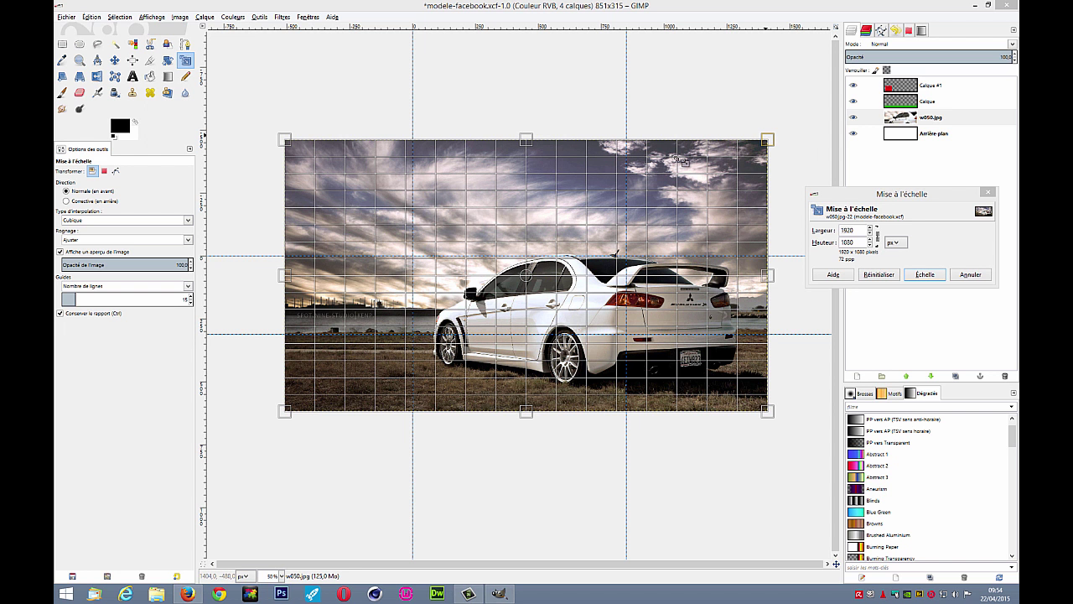
left_click_drag(353, 196, 436, 239)
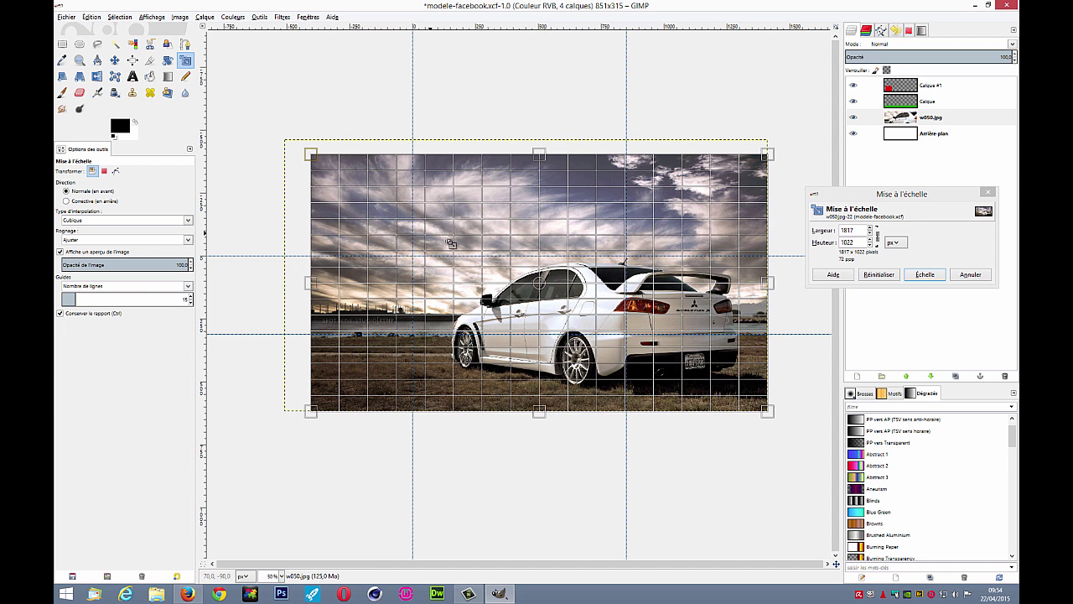
mouse_move(545, 289)
left_mouse_down()
mouse_move(511, 263)
mouse_move(580, 299)
mouse_move(555, 291)
left_mouse_up()
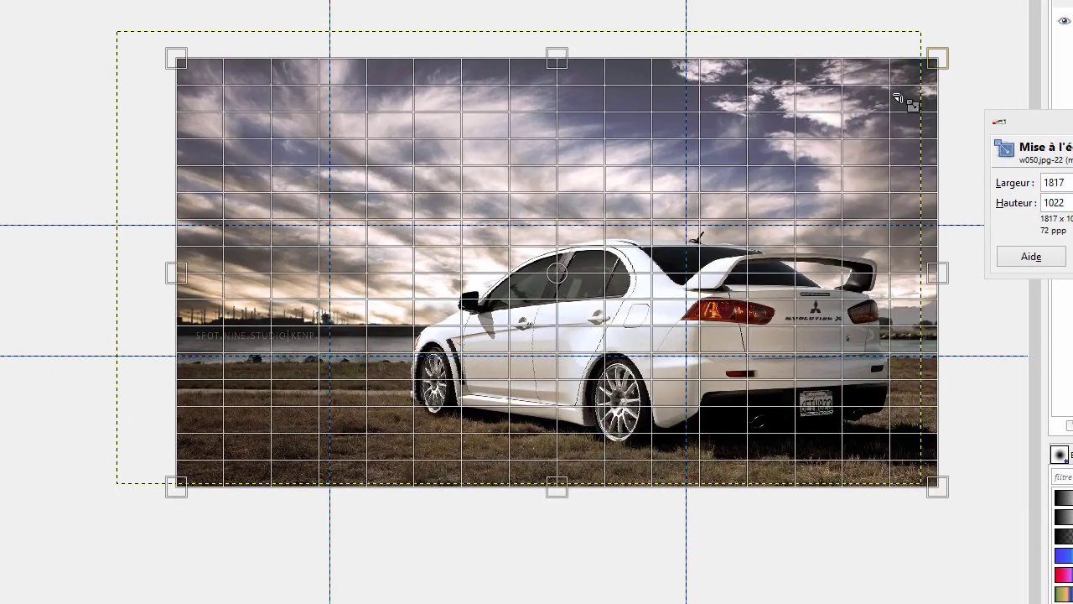
Step: Reduce the car photo's scaling frame to 894 × 503 px and position it over the guide-bounded cover area
left_click_drag(778, 157, 726, 209)
left_click_drag(851, 145, 780, 191)
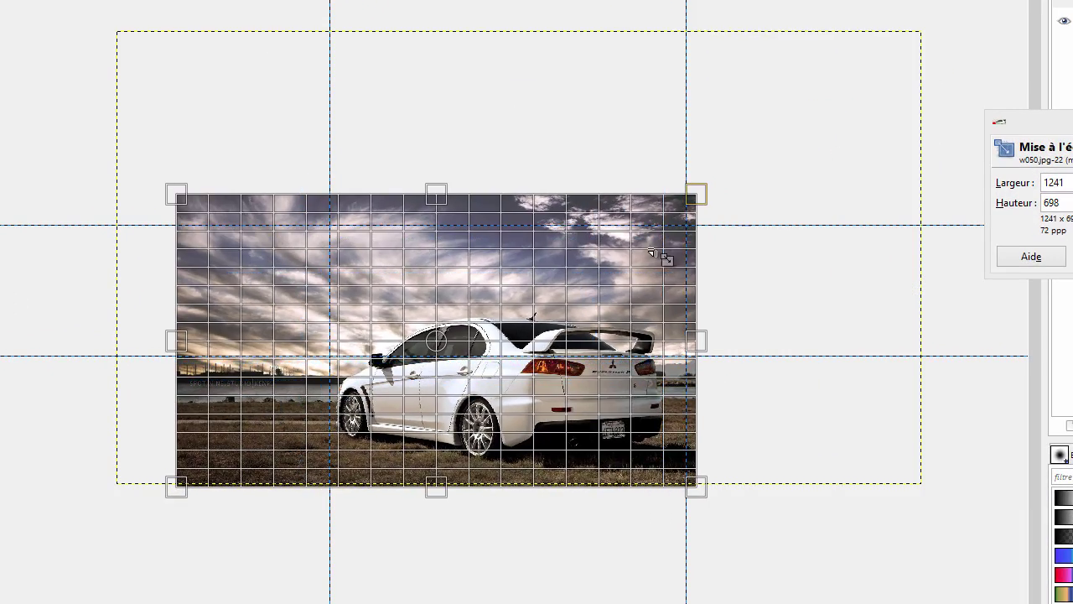
left_click_drag(172, 485, 315, 410)
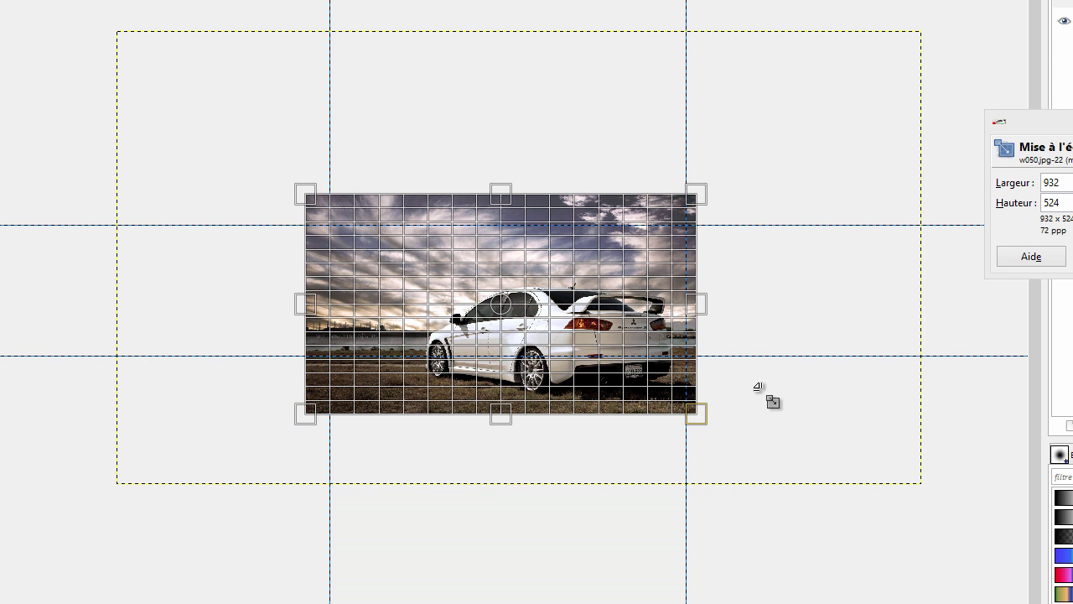
key("plus")
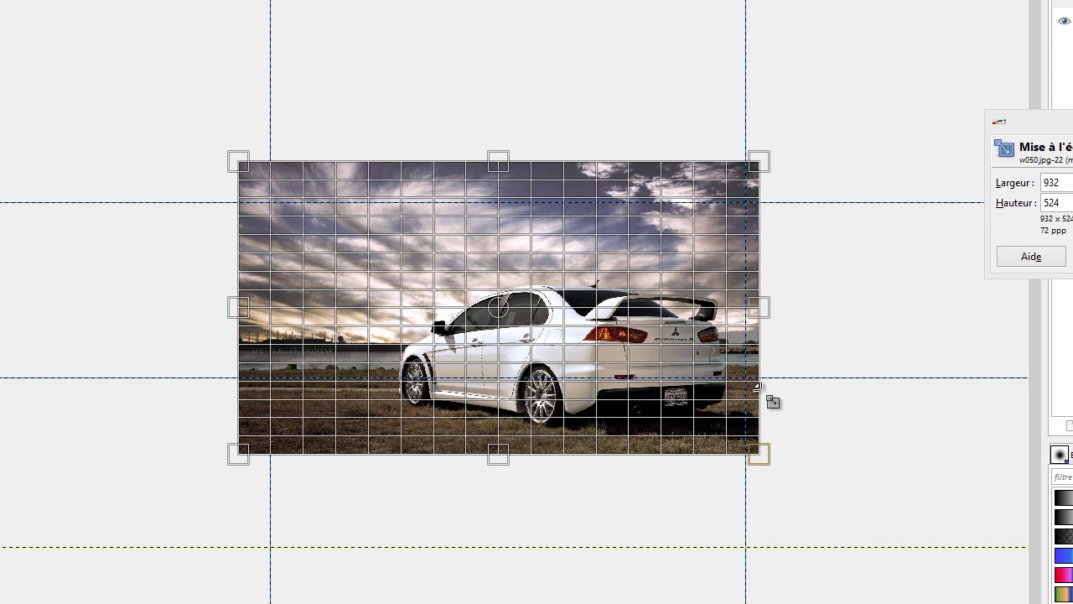
key("plus")
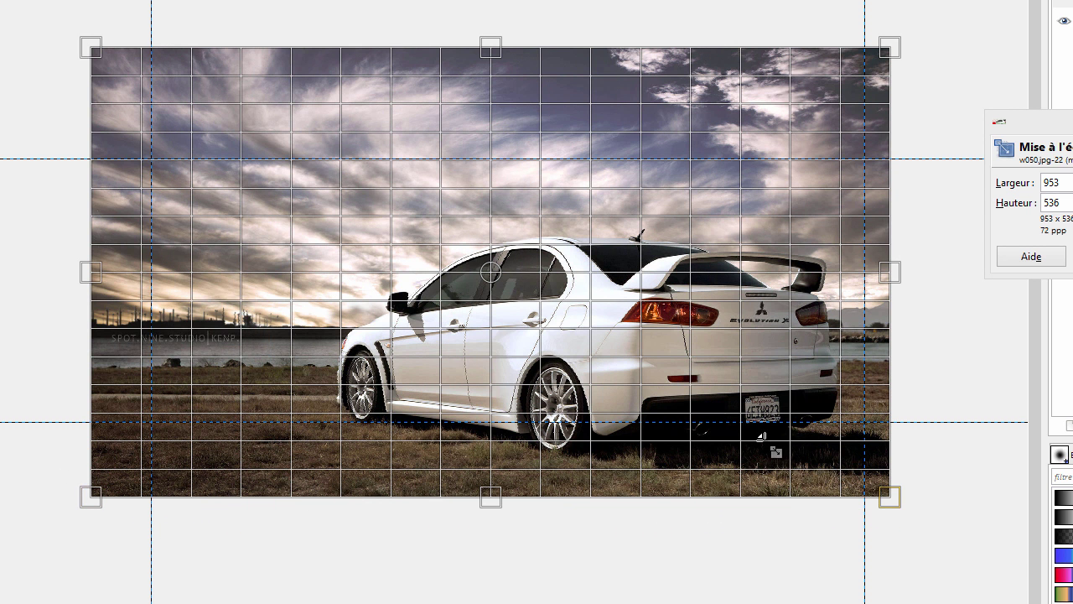
left_click_drag(886, 497, 861, 462)
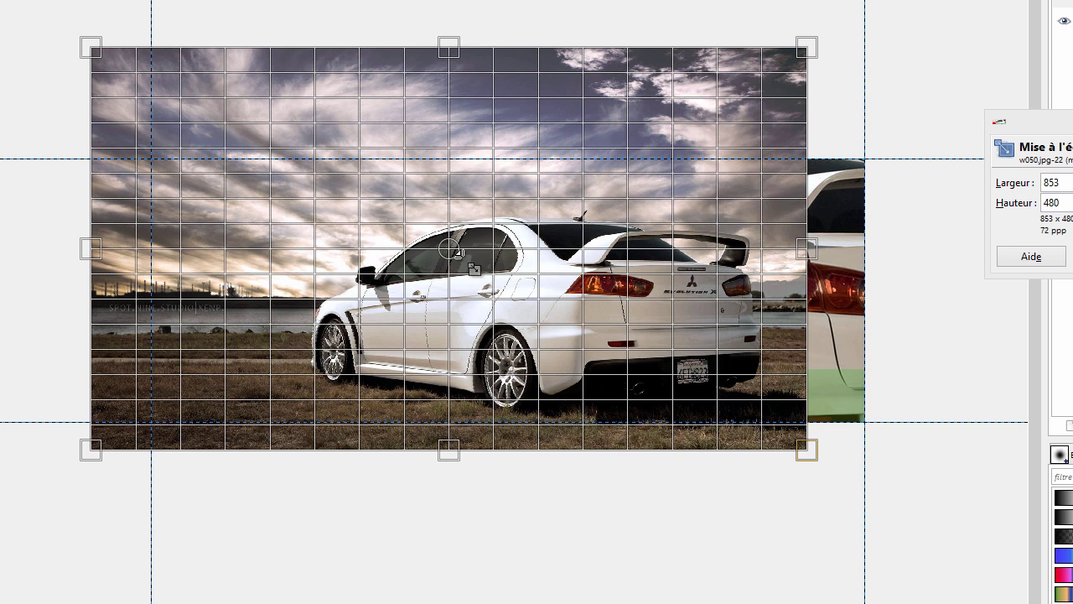
left_click_drag(450, 249, 527, 259)
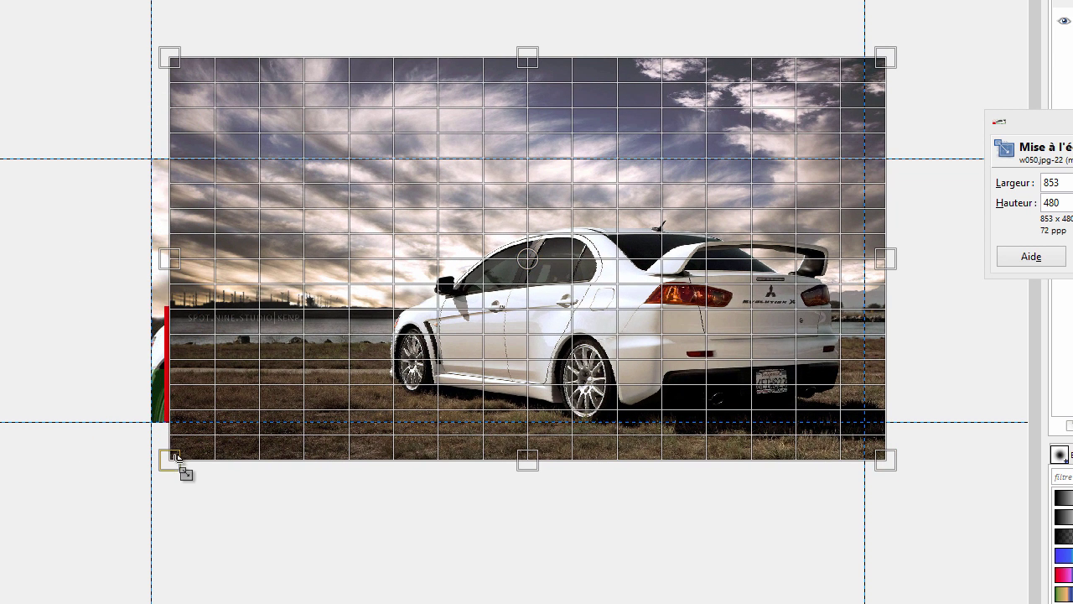
left_click_drag(170, 462, 118, 478)
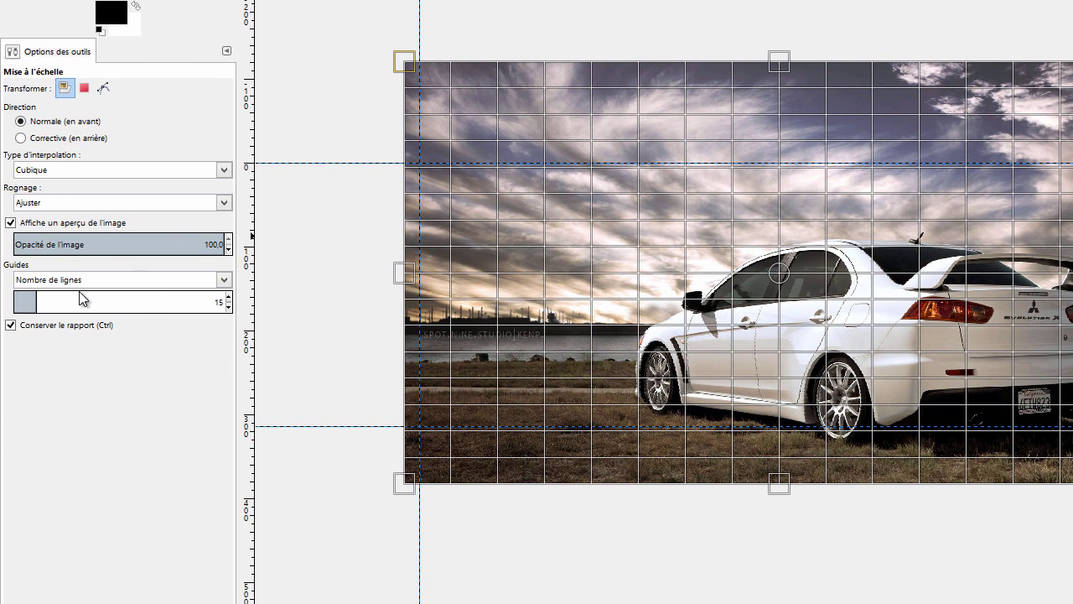
Step: Set the scaling guides to "Aucun guide" and scale the car photo layer to 951 × 535 px, filling the whole cover area
left_click(222, 280)
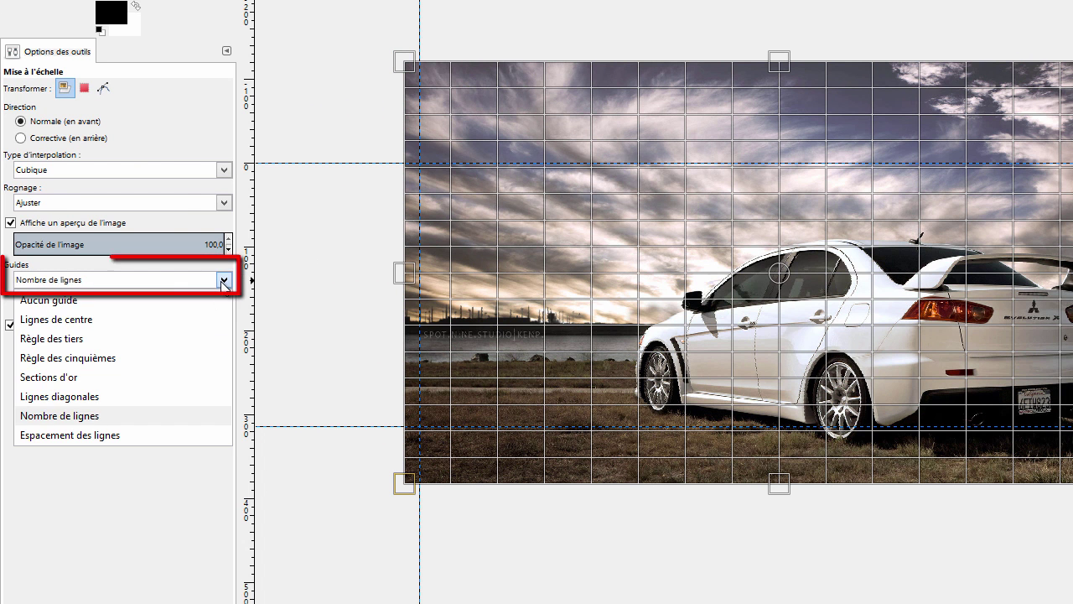
left_click(44, 302)
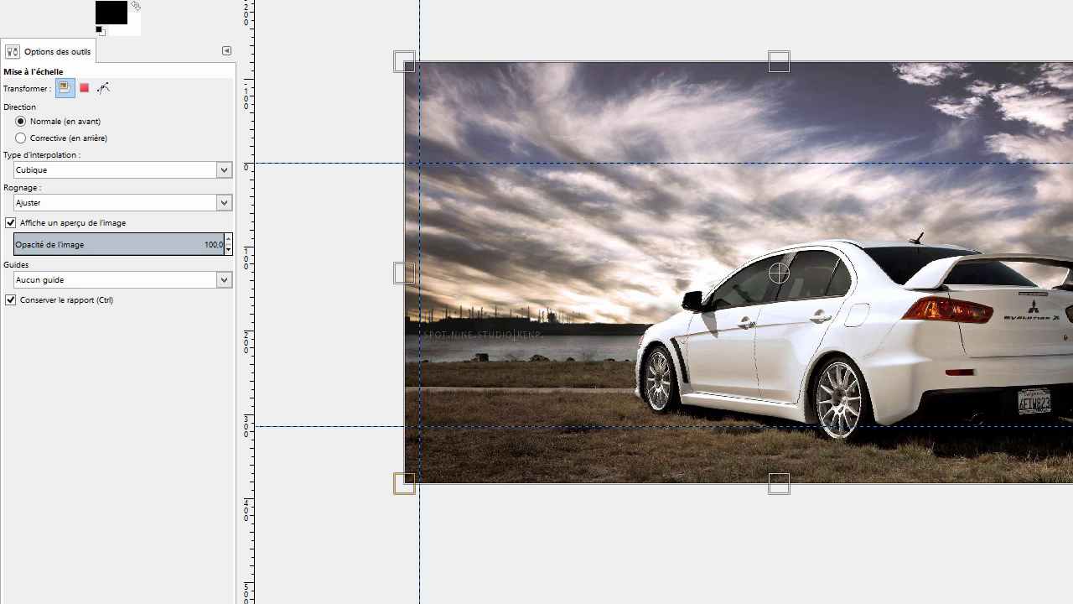
left_click_drag(779, 272, 779, 219)
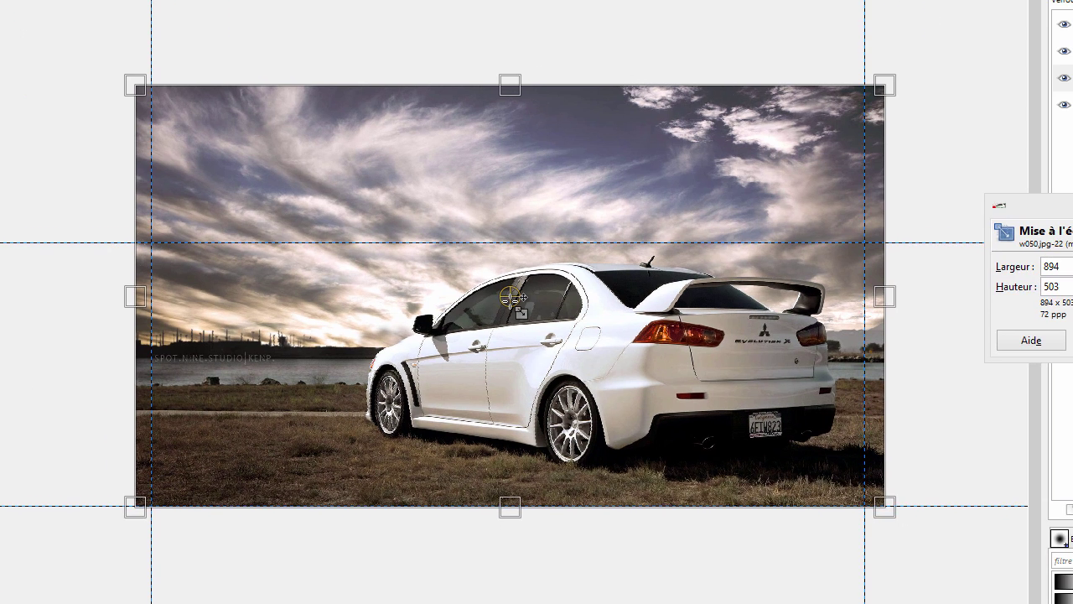
left_click_drag(547, 288, 549, 292)
left_click_drag(135, 88, 109, 67)
left_click_drag(413, 342, 488, 336)
left_click_drag(488, 292, 505, 293)
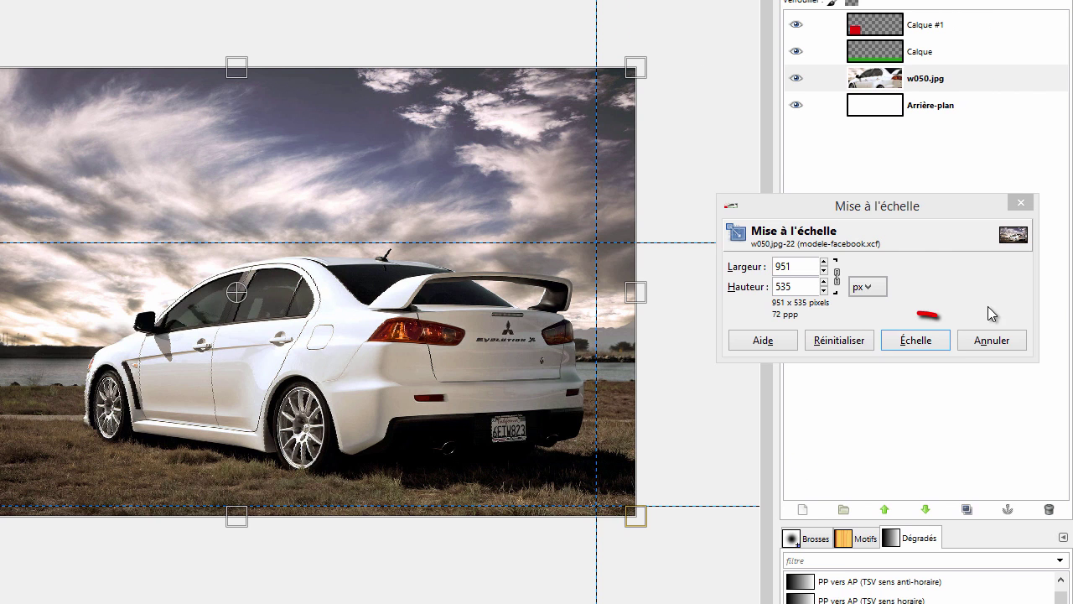
left_click(916, 340)
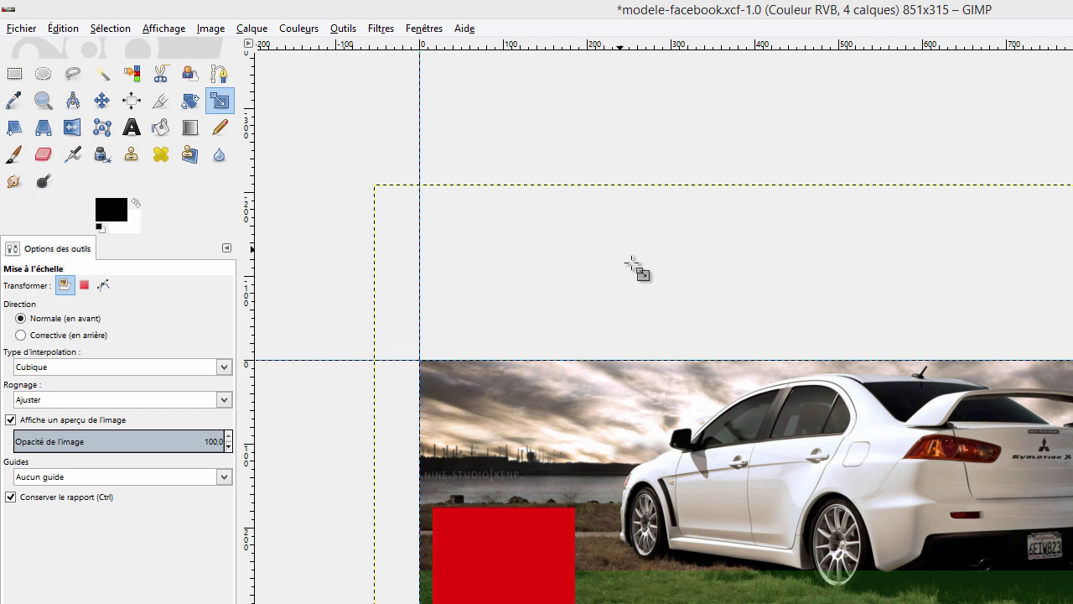
Step: Add horizontal guides along the upper edges of the red square and green band, and vertical guides along both sides of the red square
left_click(419, 90)
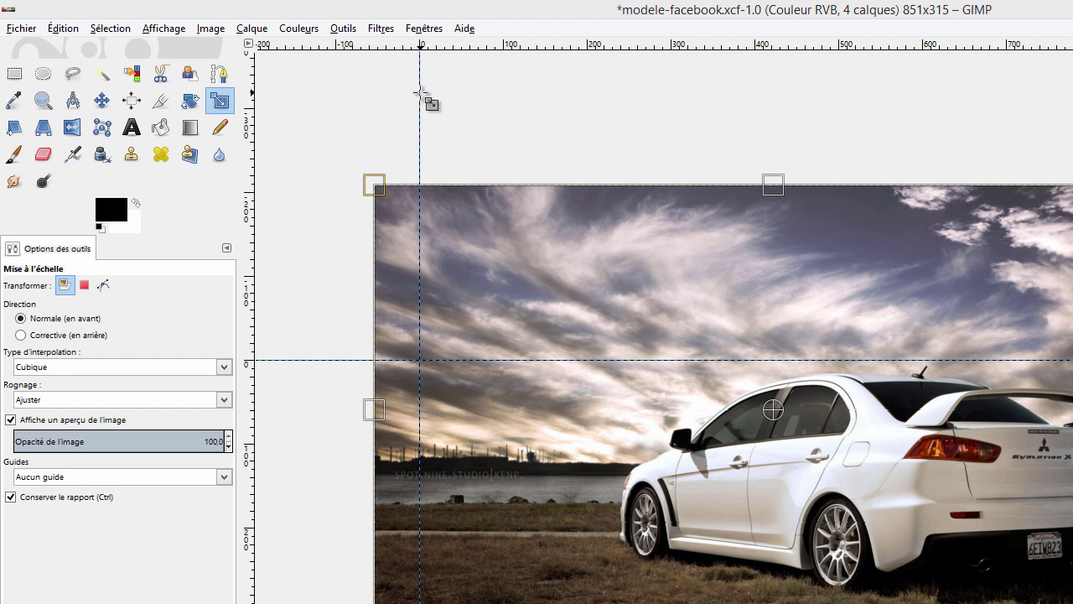
key("Escape")
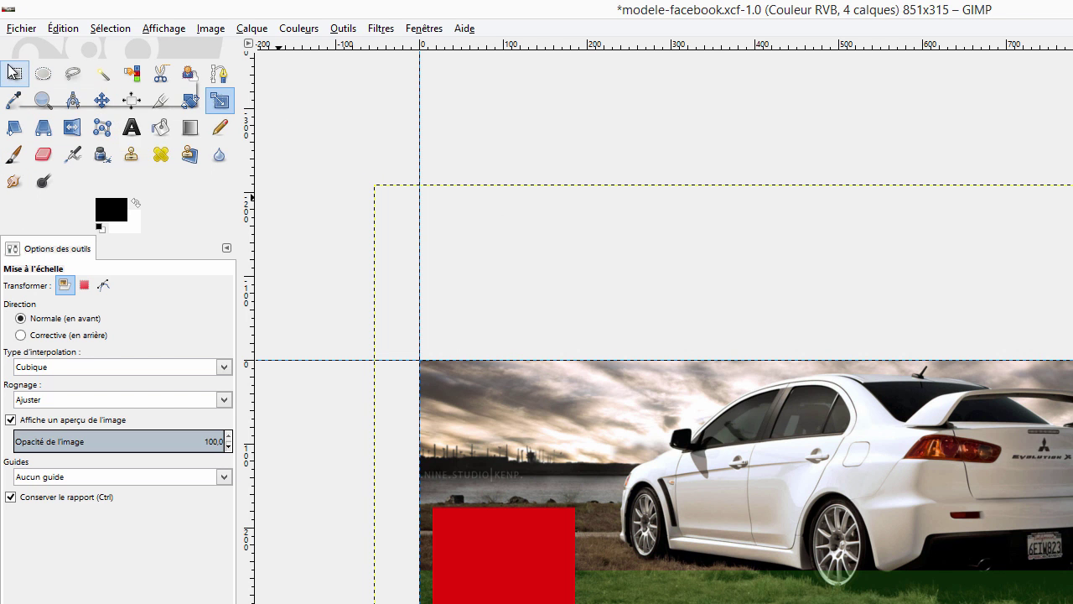
left_click(102, 101)
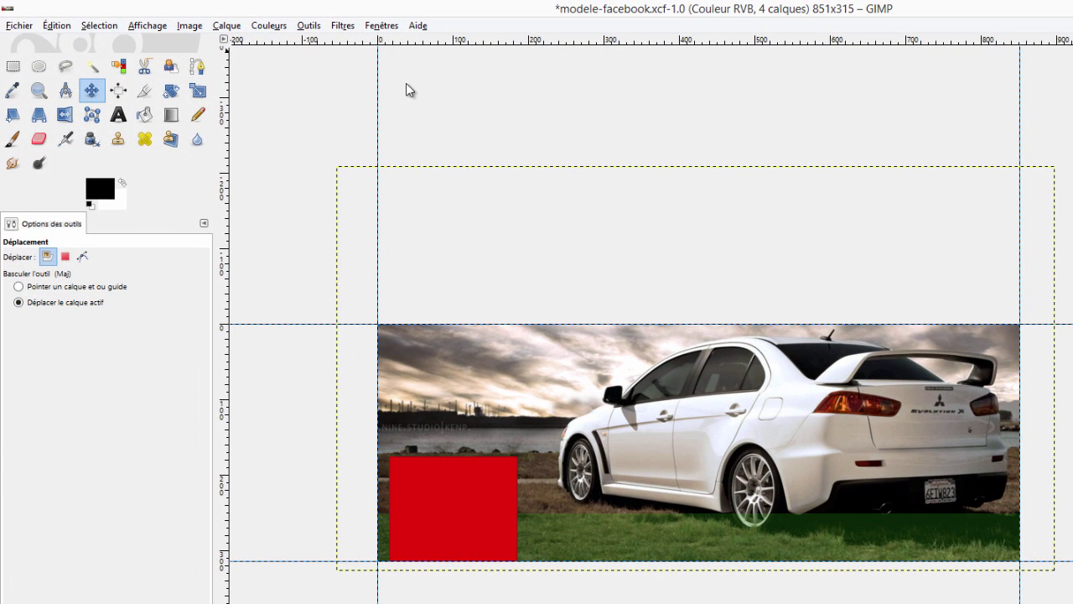
left_click_drag(411, 39, 526, 457)
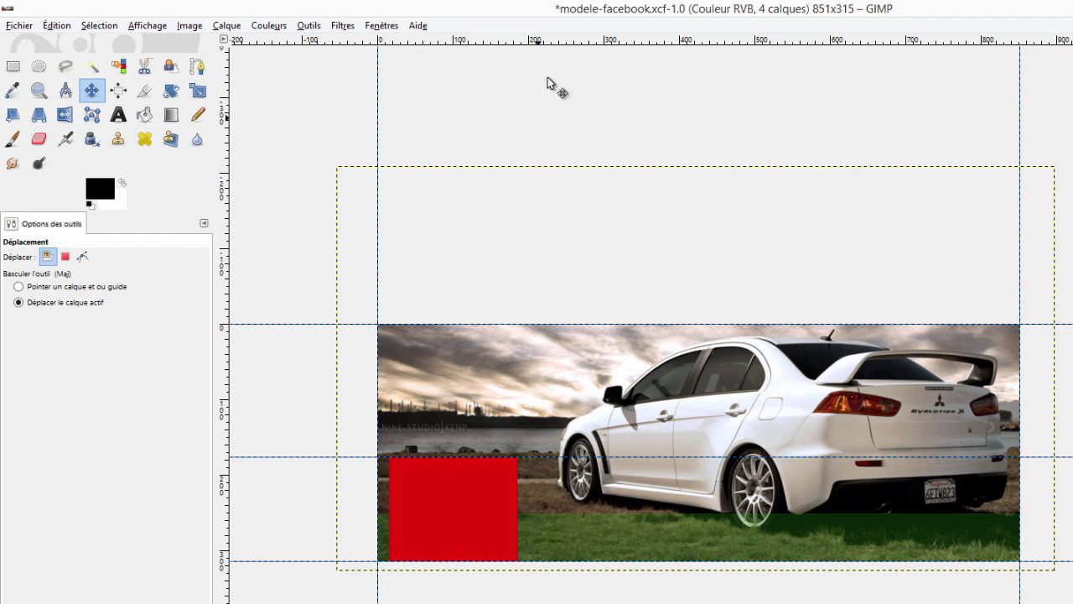
left_click_drag(582, 40, 728, 512)
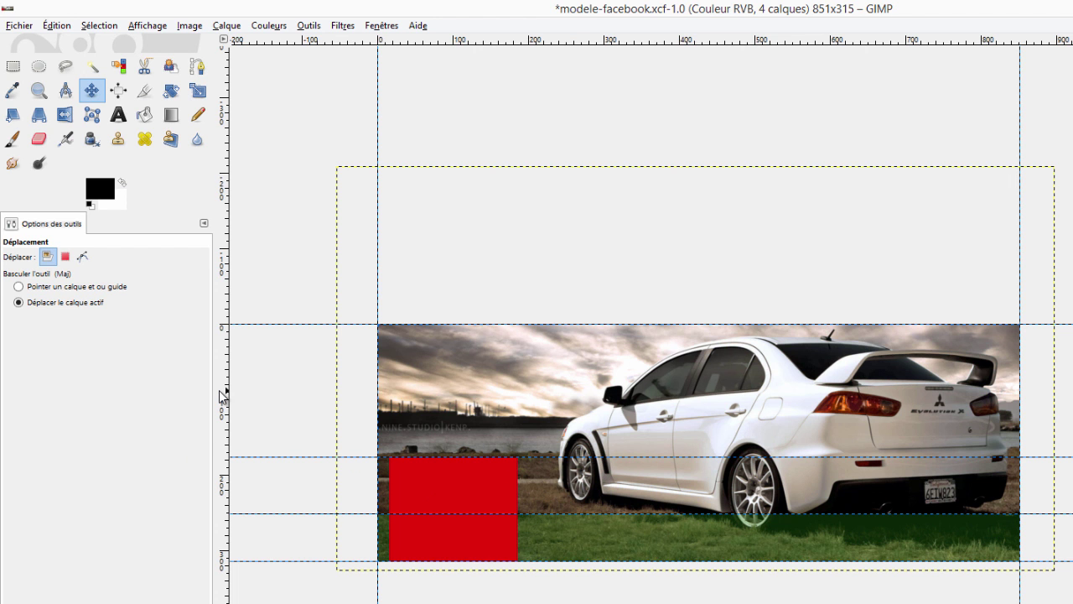
left_click_drag(222, 391, 516, 378)
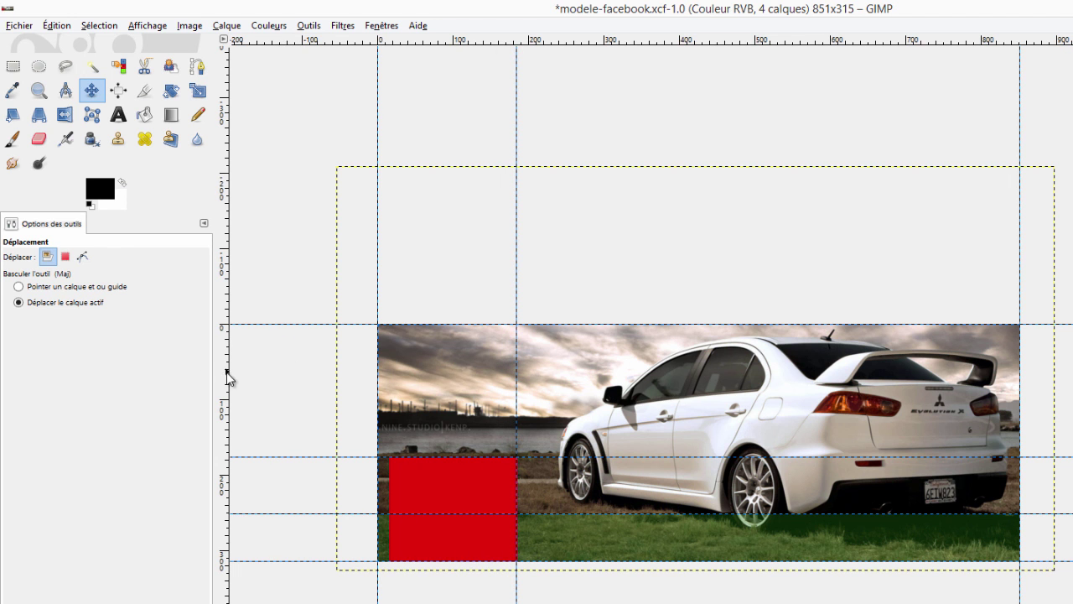
left_click_drag(223, 376, 389, 361)
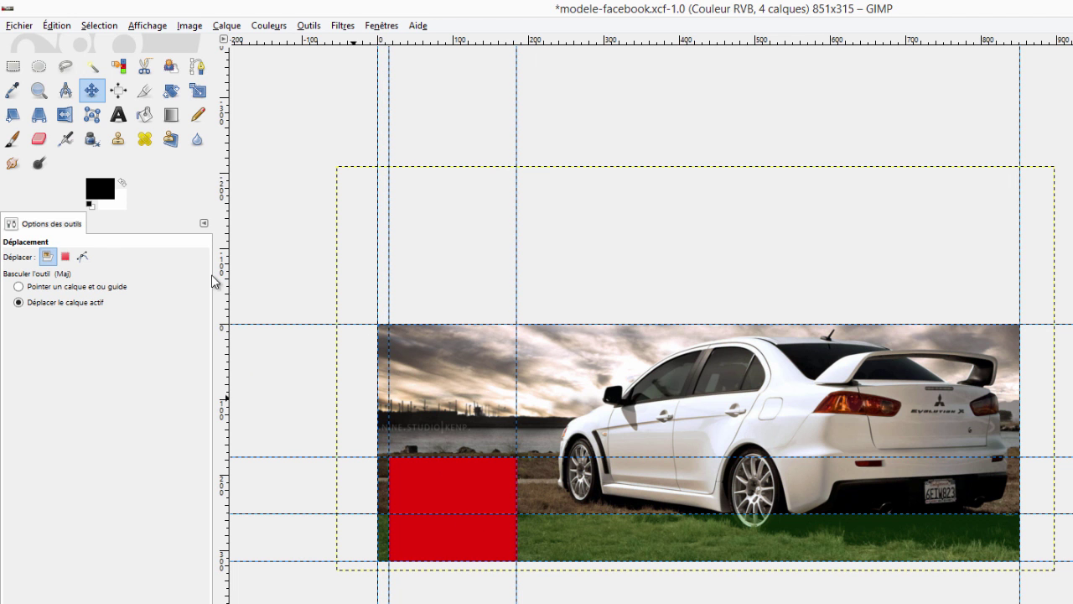
left_click(198, 90)
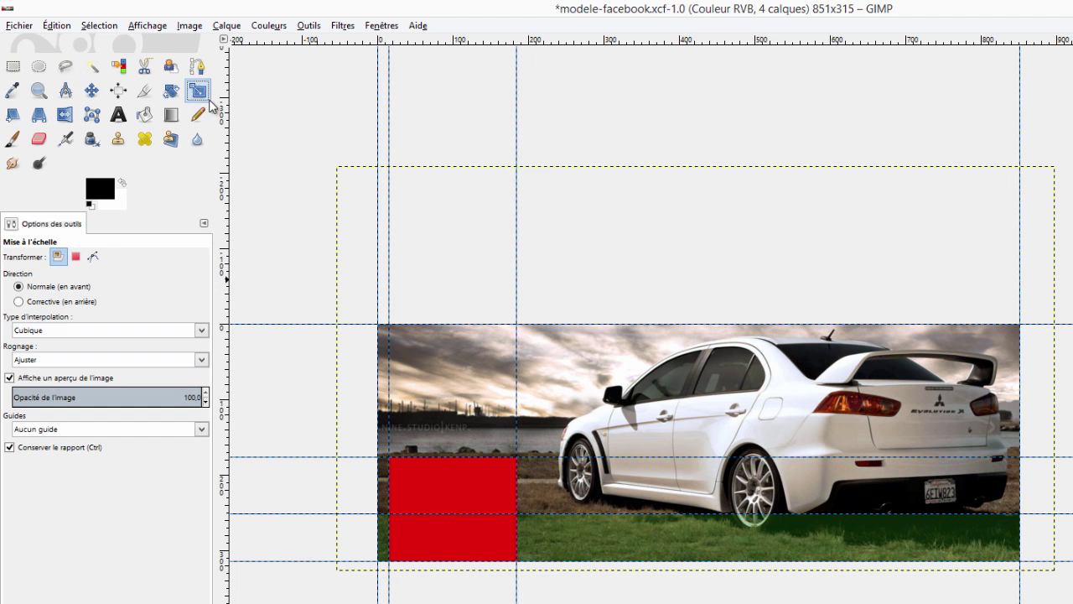
left_click(658, 376)
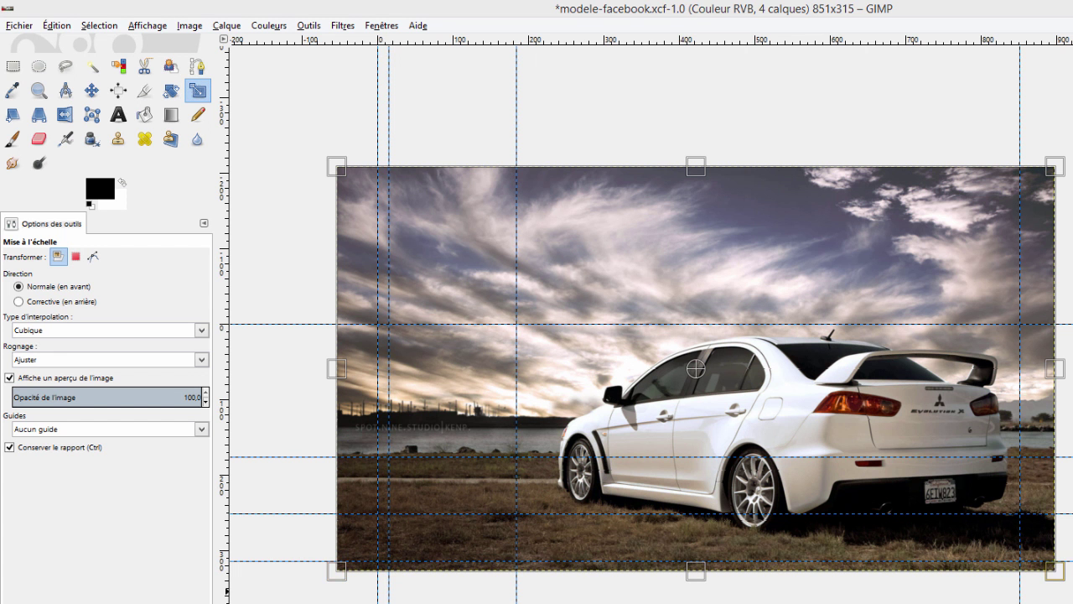
key("Escape")
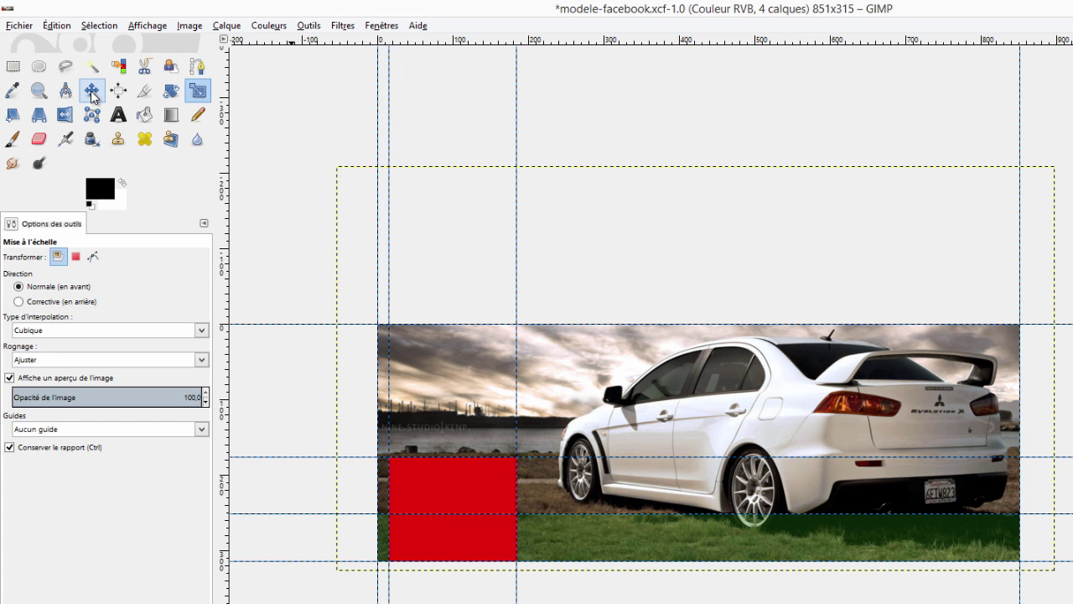
left_click(92, 91)
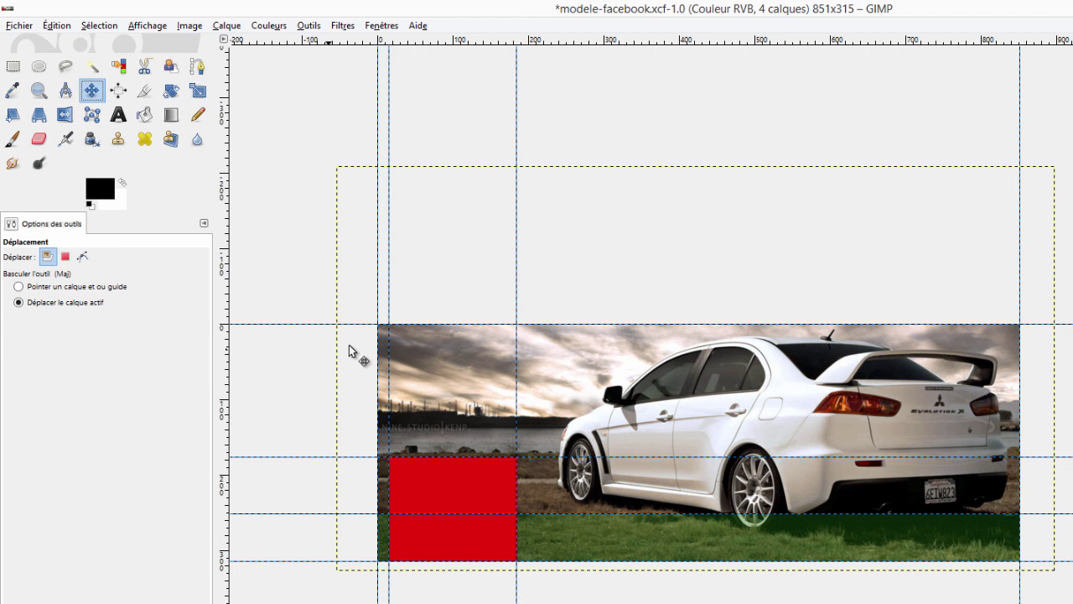
Step: Save the modele-facebook.xcf file with its added guides and scaled car photo
left_click(23, 25)
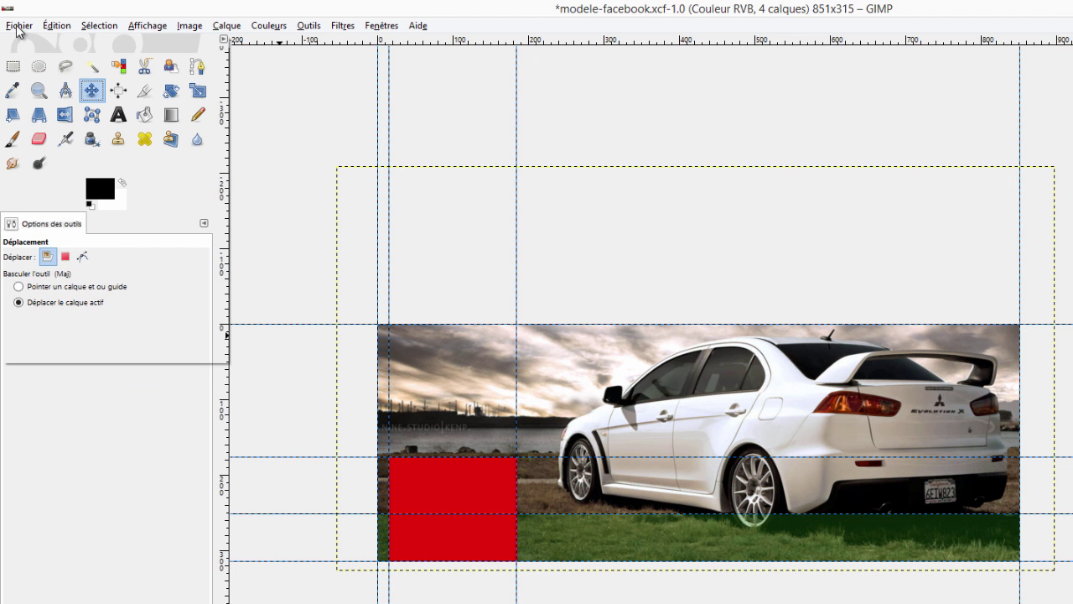
left_click(32, 147)
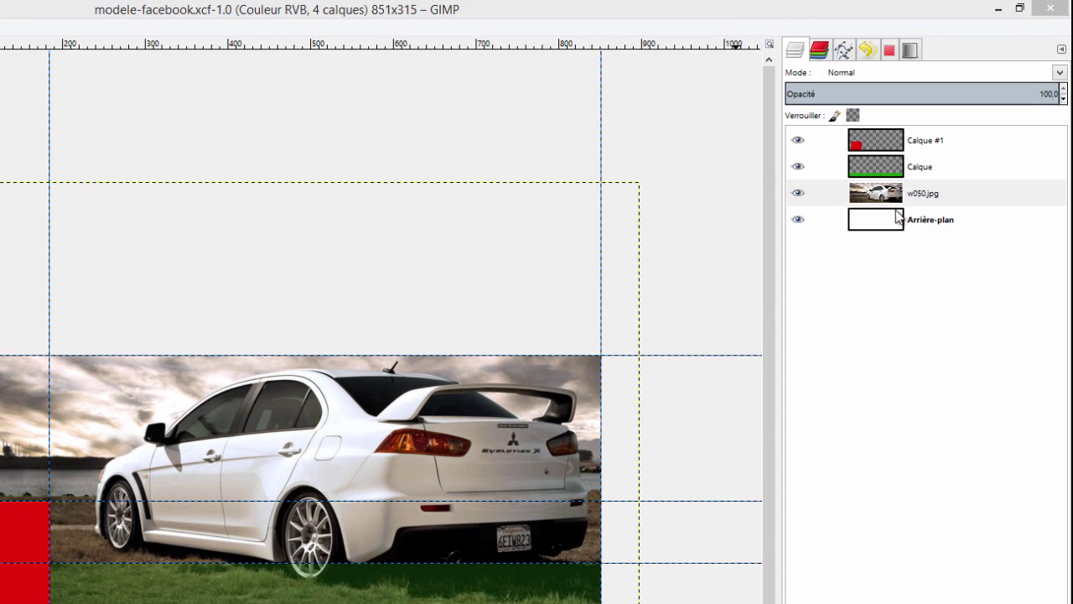
Step: Raise the opacity of the green band layer "Calque"
left_click(883, 174)
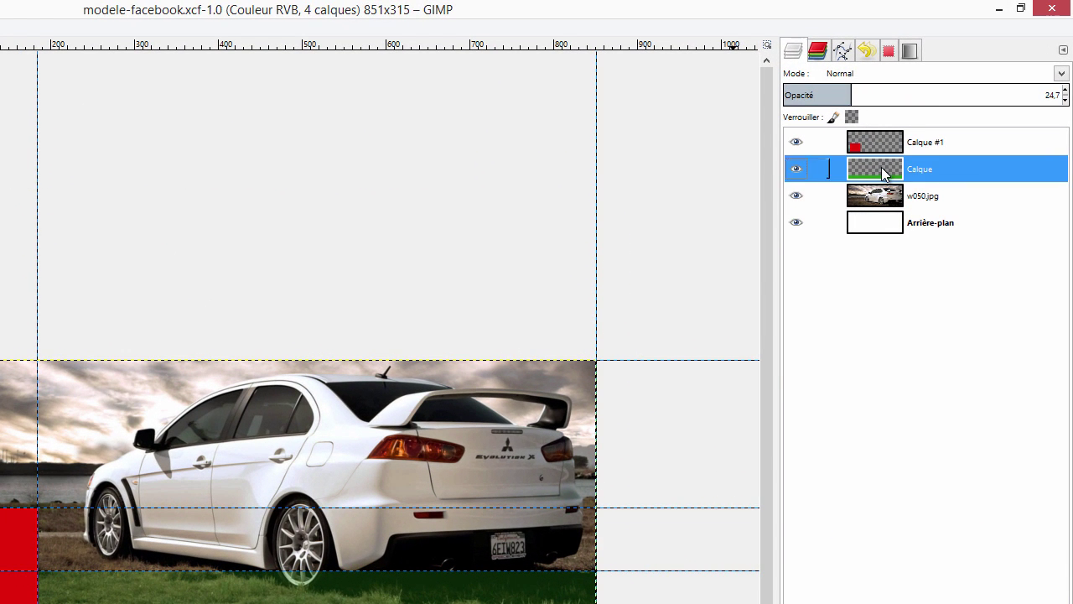
left_click(856, 91)
left_click_drag(859, 90, 970, 75)
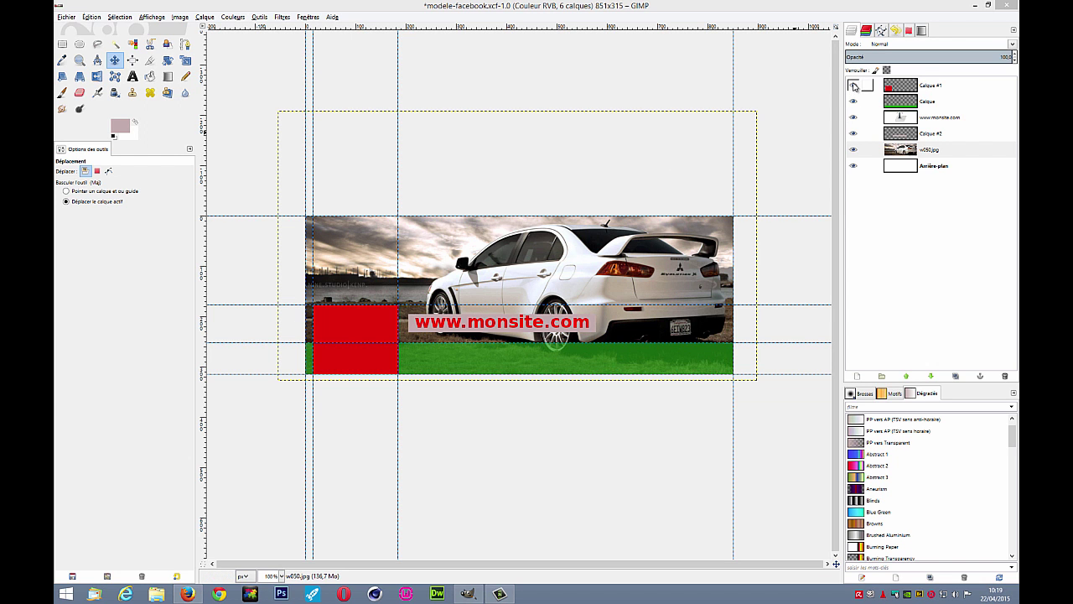
Step: Hide the red square layer "Calque #1" and the green band layer "Calque"
left_click(853, 85)
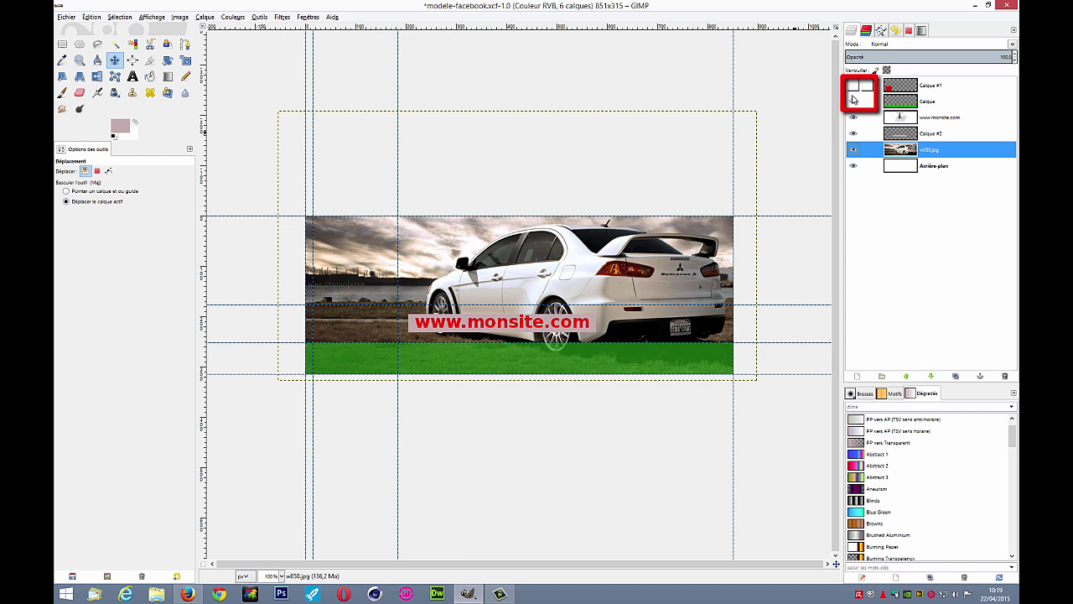
left_click(854, 102)
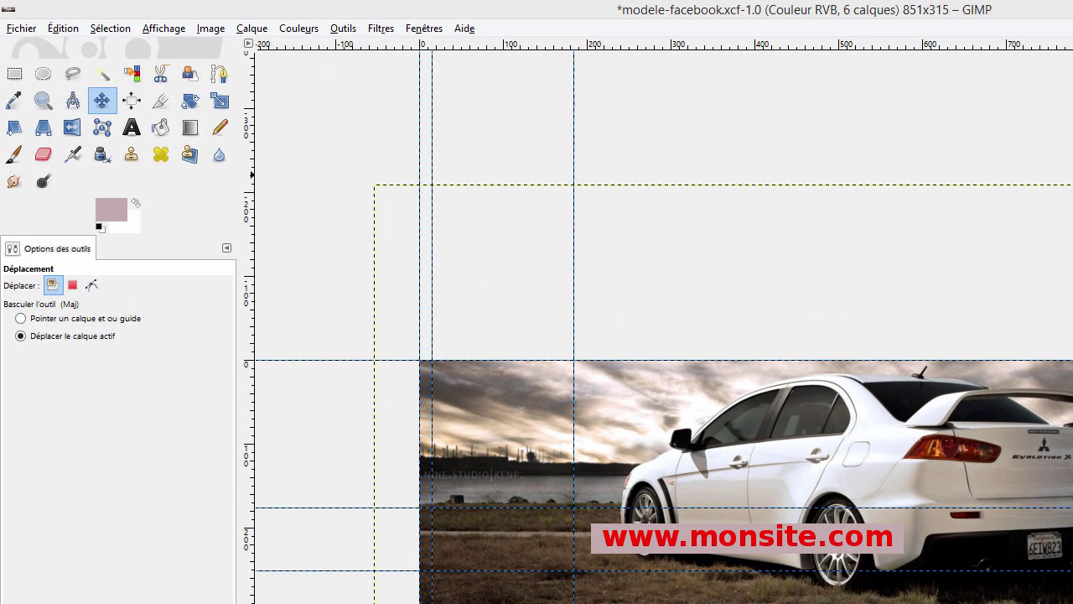
Step: Export the image to the Photoshop (P:) drive under the name image-facebook.jpg
left_click(15, 30)
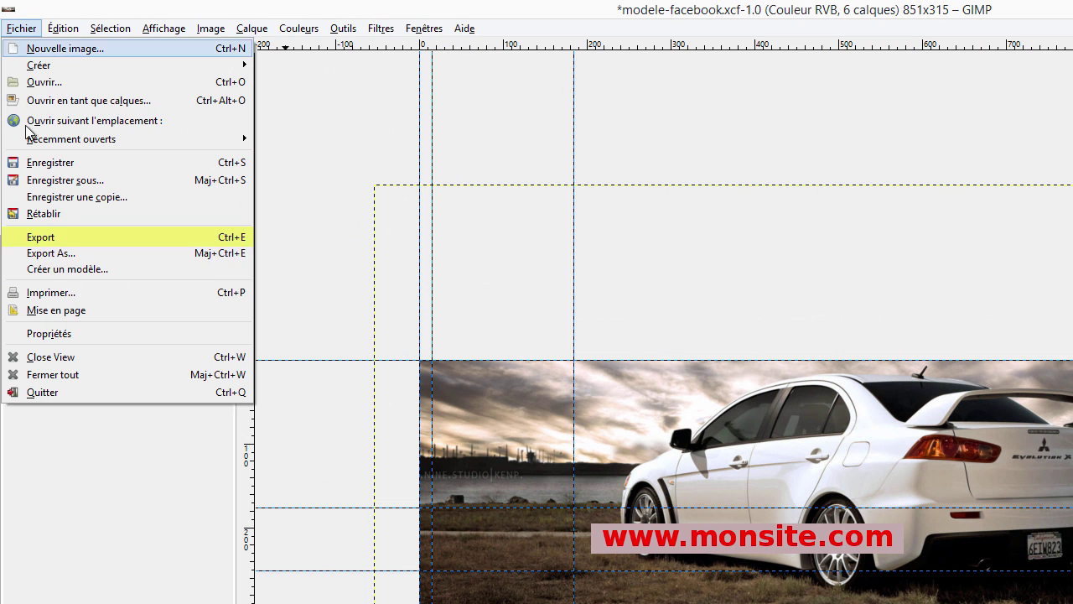
left_click(42, 239)
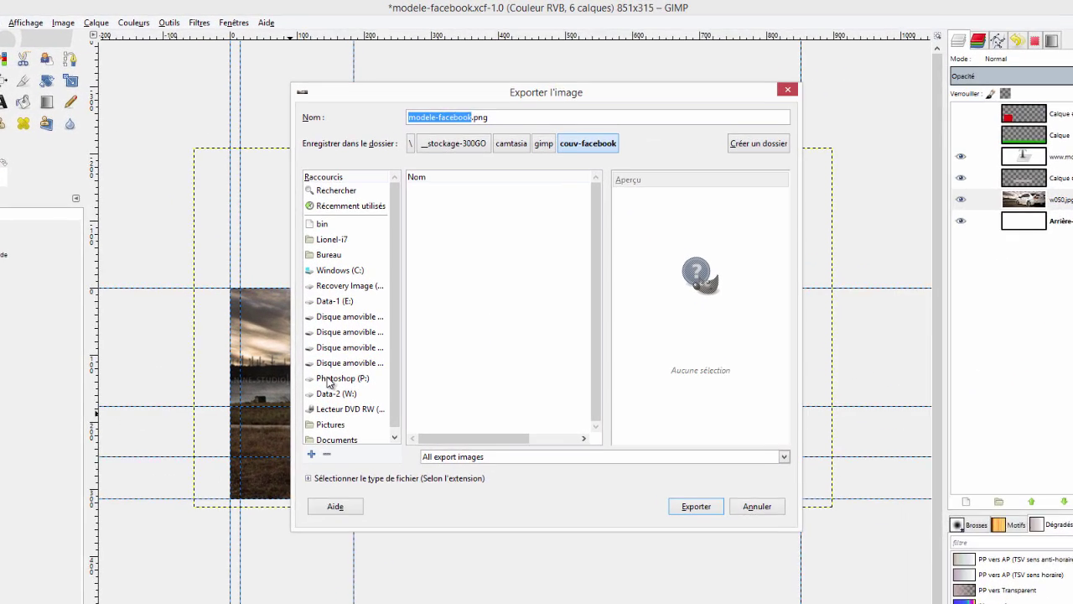
left_click(378, 285)
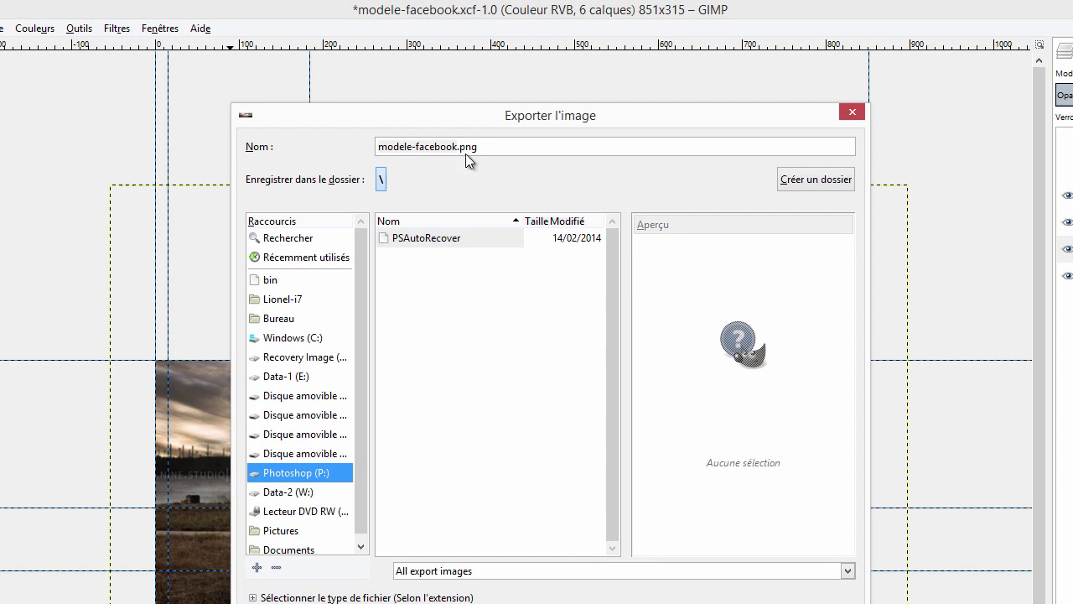
left_click_drag(499, 143, 298, 145)
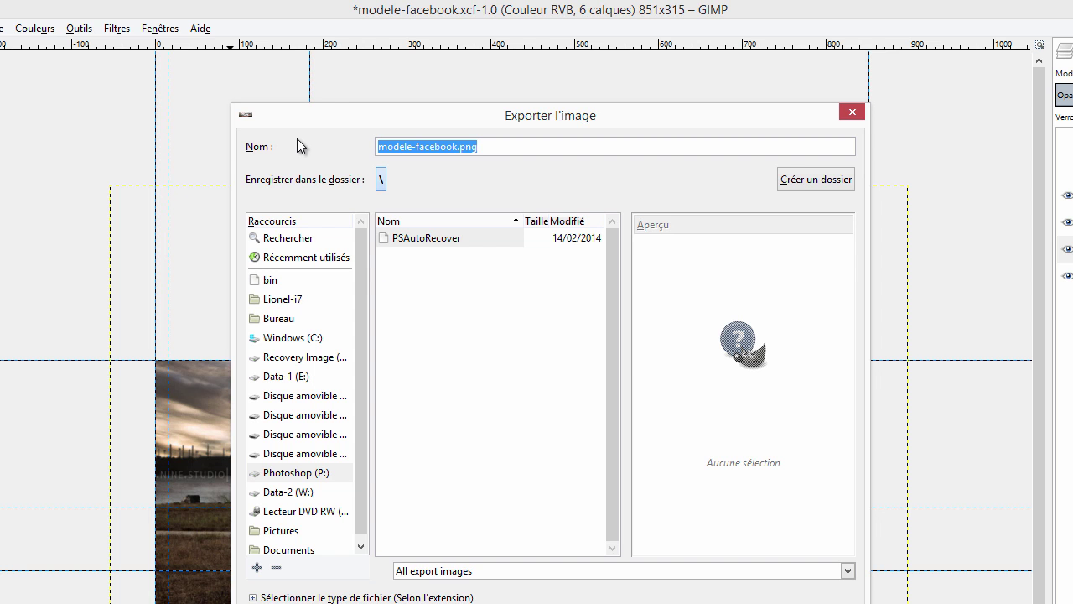
key("BackSpace")
type("ima")
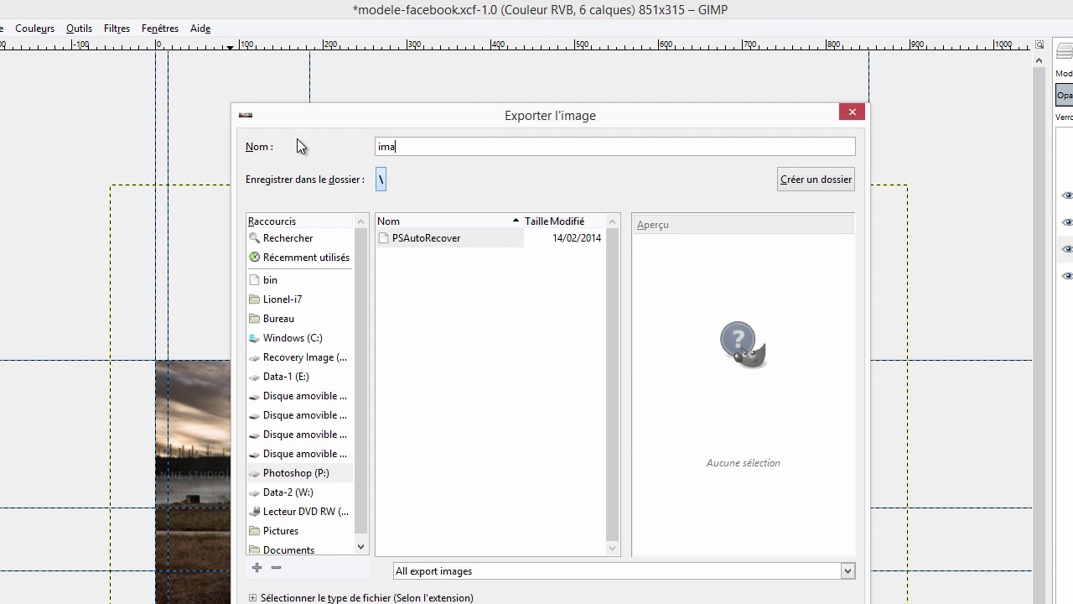
type("ge-facebook")
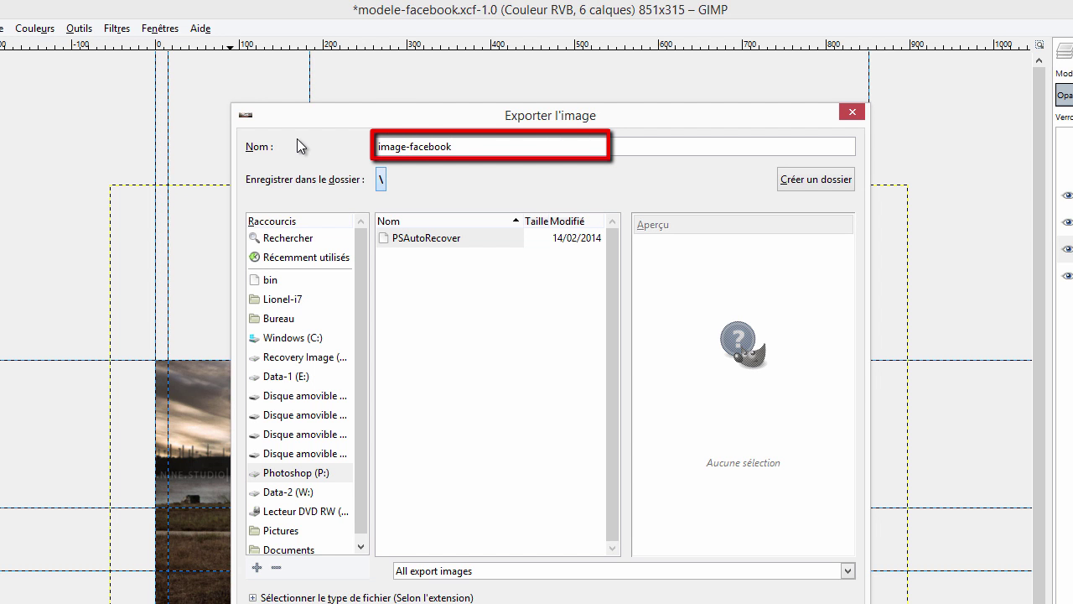
type(".jpg")
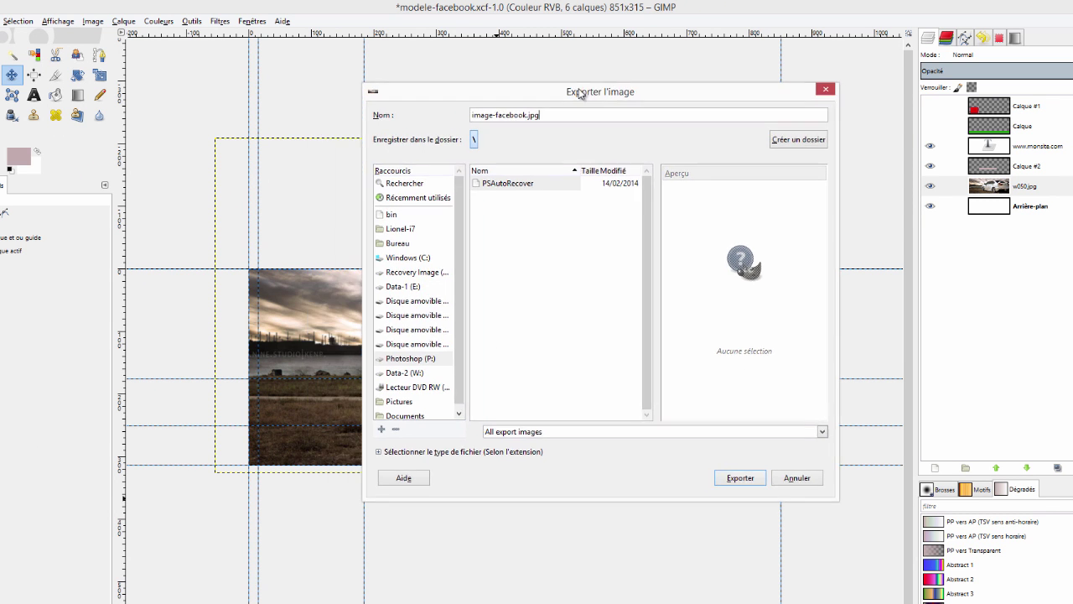
left_click_drag(530, 88, 514, 92)
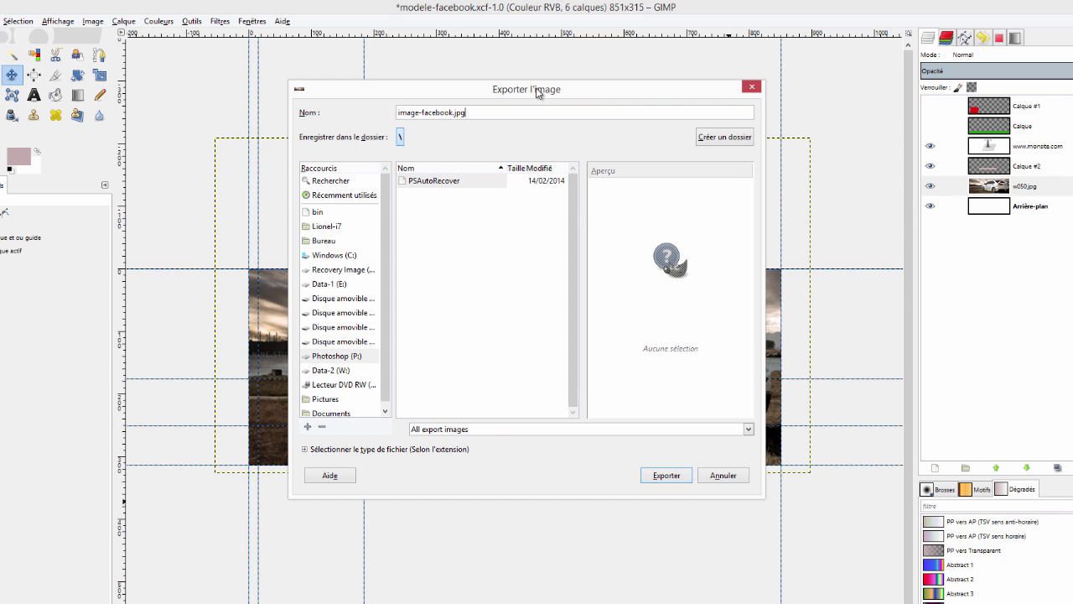
left_click_drag(537, 93, 890, 130)
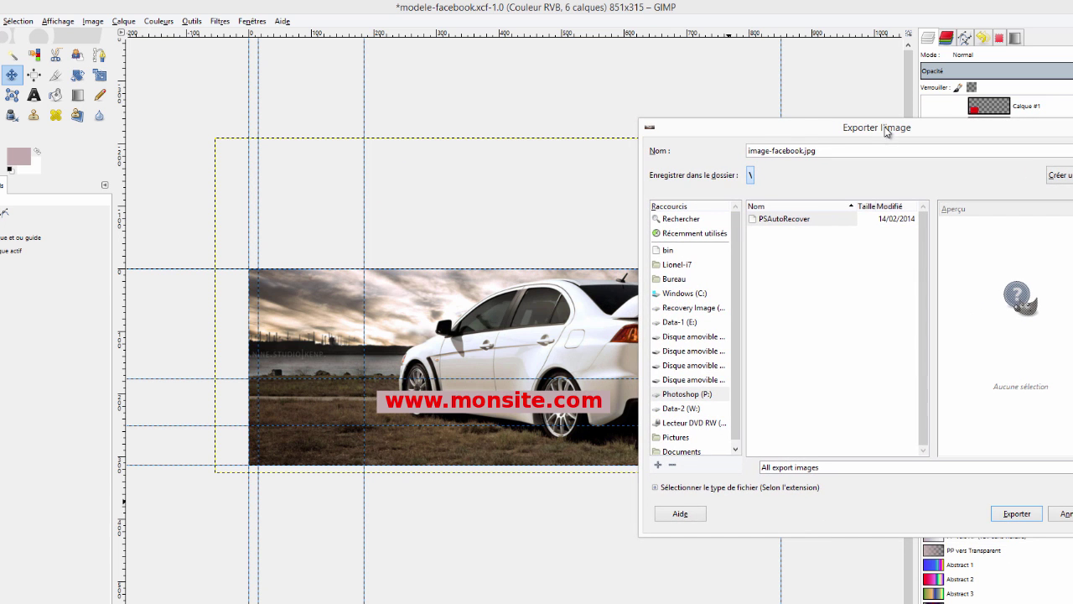
left_click(1016, 514)
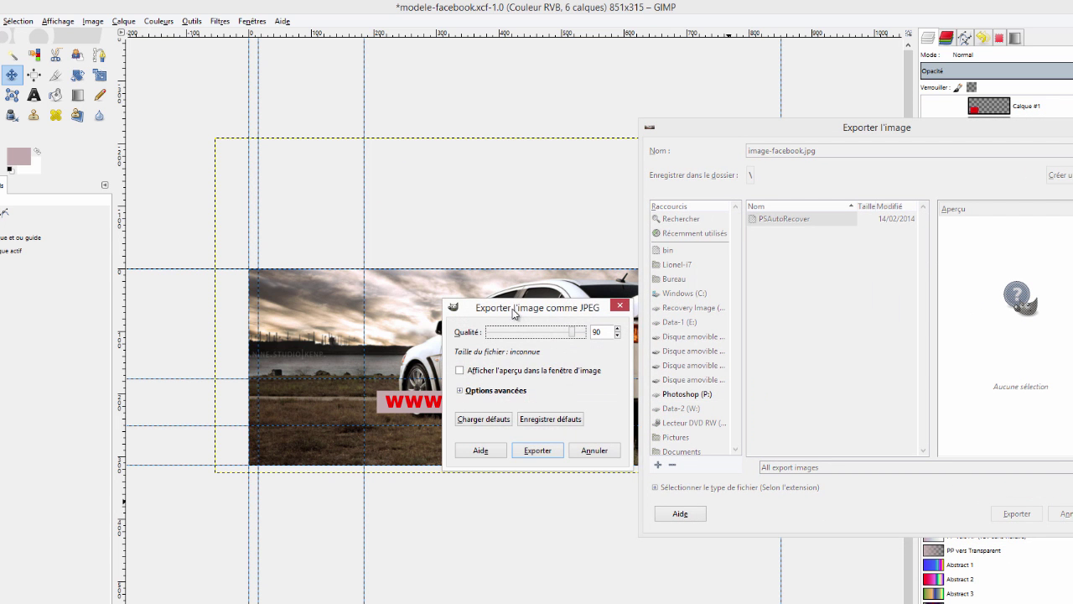
Step: Turn on the JPEG preview in the image window and try quality settings 9, 50, 64, 78, 100 and 86
left_click_drag(517, 313, 749, 246)
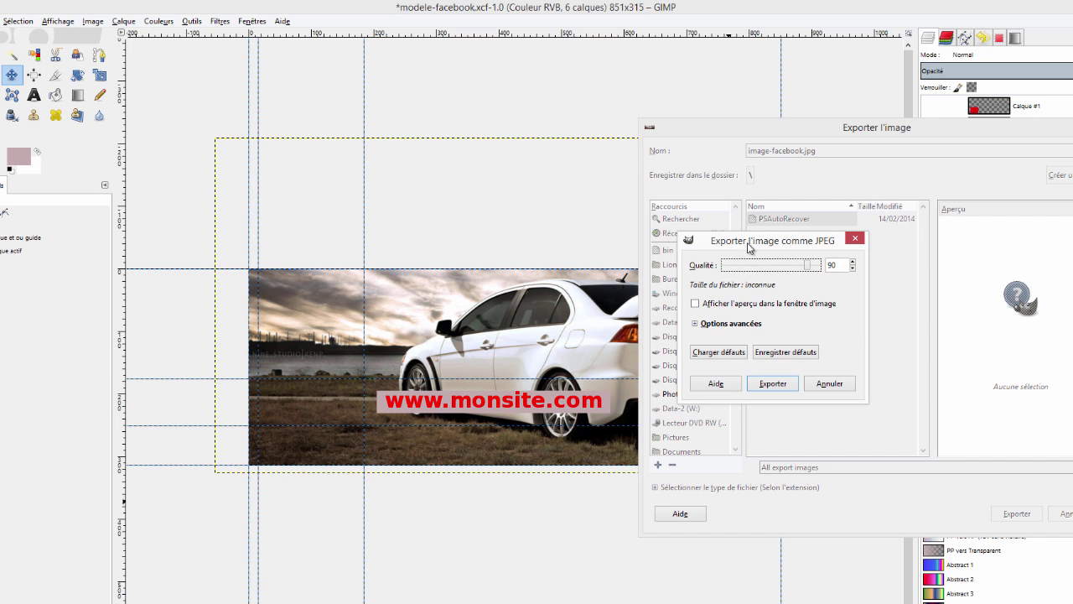
left_click(696, 305)
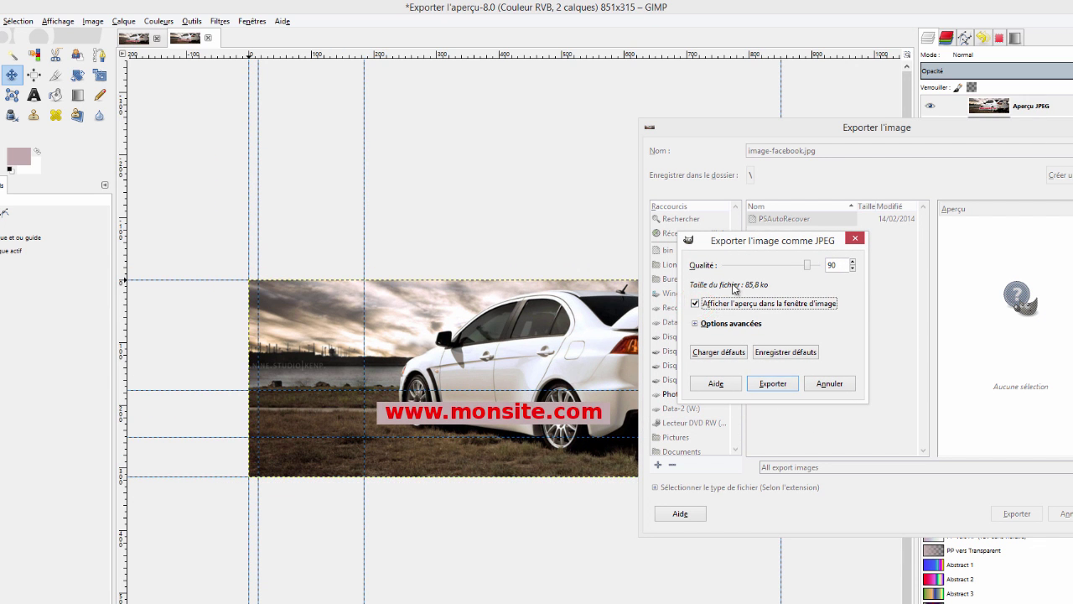
left_click_drag(807, 266, 732, 264)
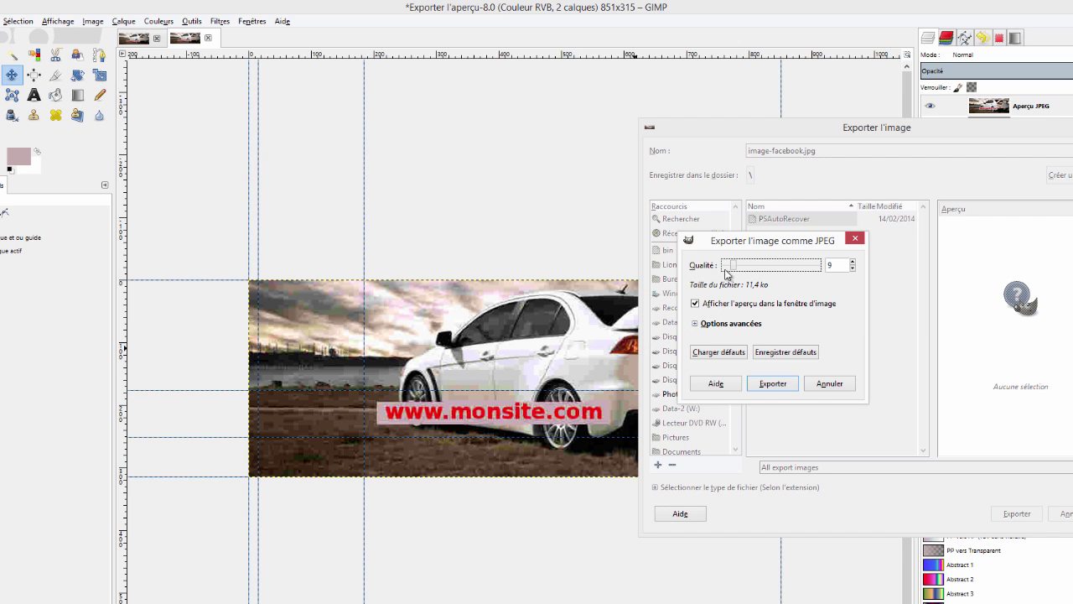
left_click_drag(732, 264, 771, 266)
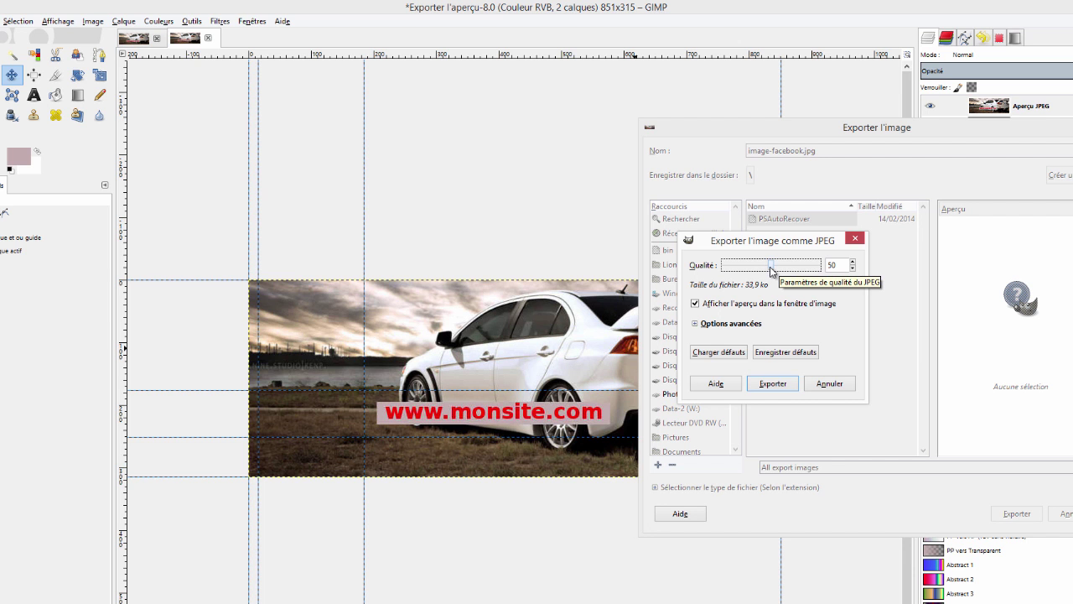
left_click_drag(771, 266, 783, 267)
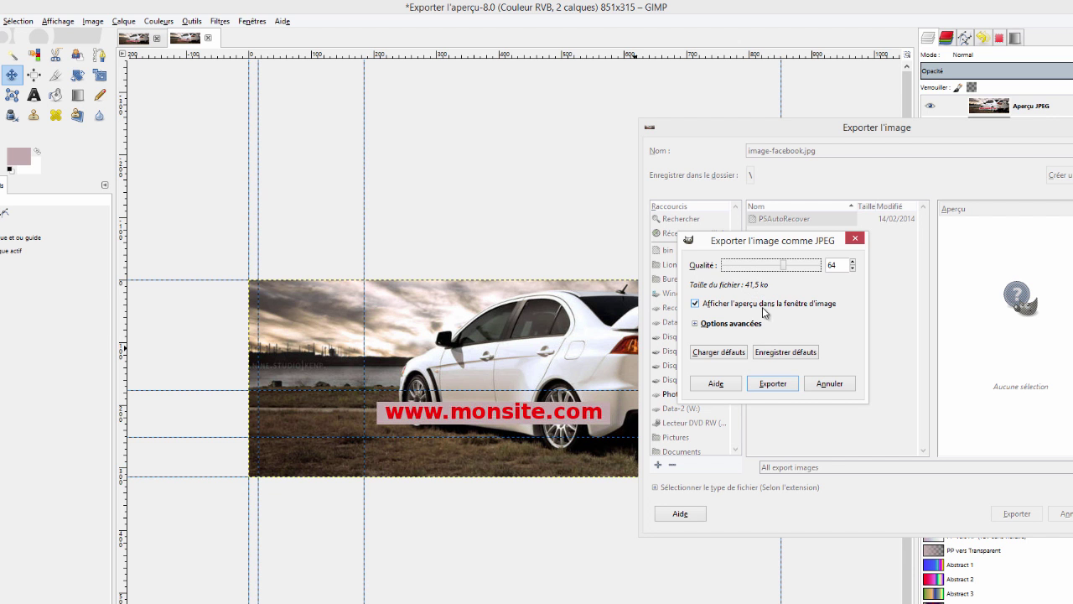
left_click_drag(789, 267, 800, 267)
scroll(800, 267, "down", 4)
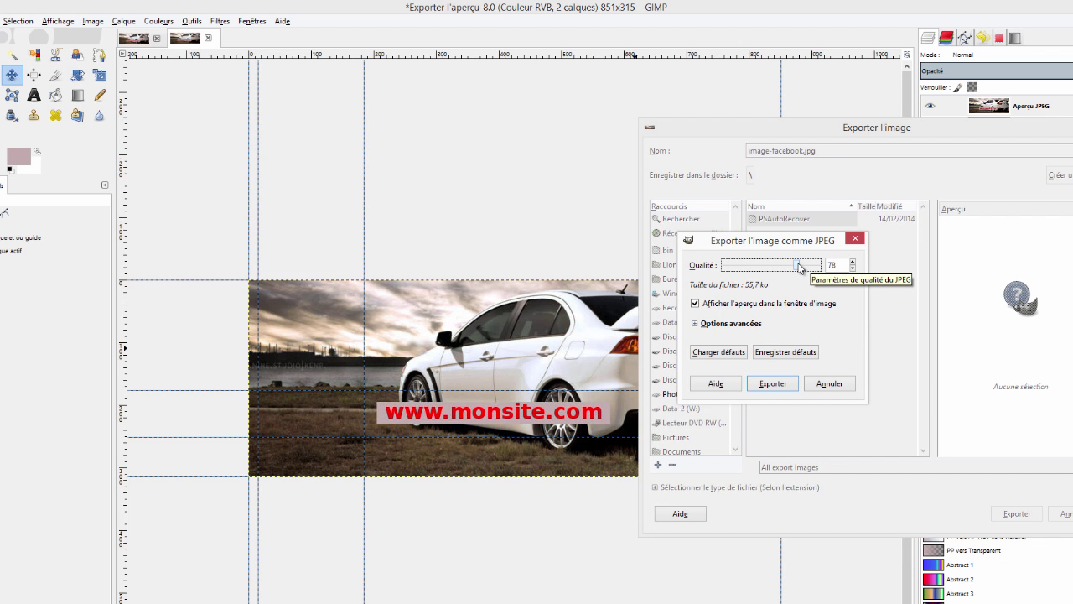
left_click_drag(799, 266, 819, 266)
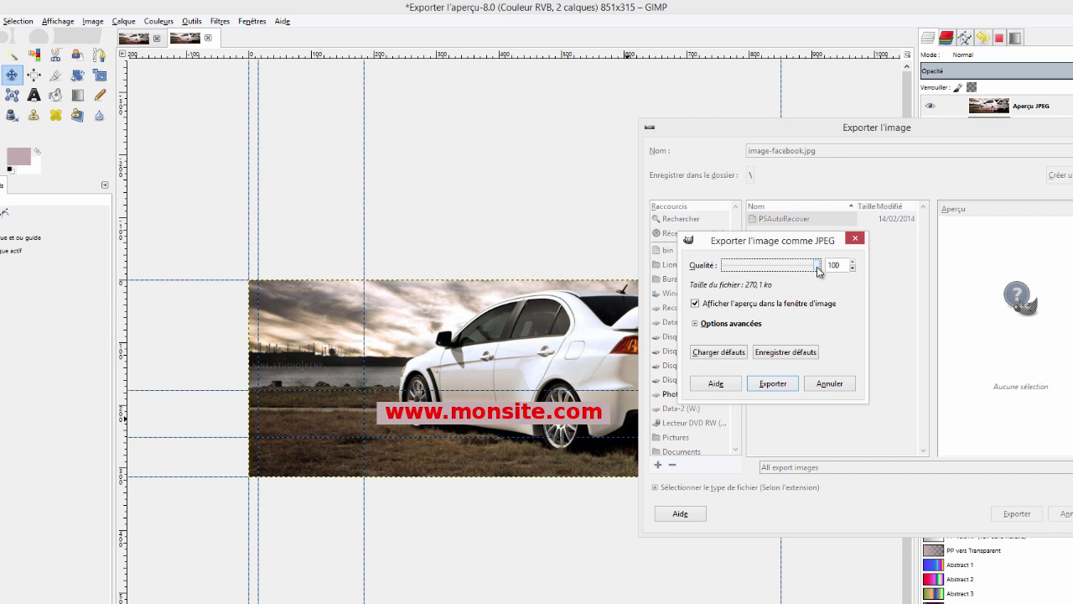
left_click_drag(817, 270, 803, 272)
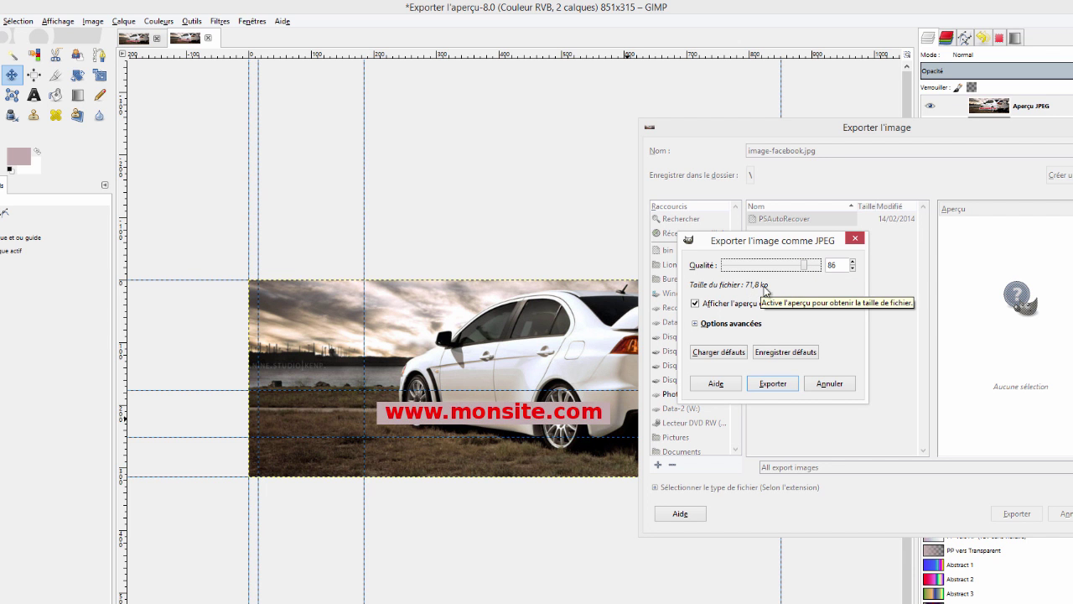
Step: Set the JPEG quality to 100 and complete the export
left_click_drag(803, 268, 820, 268)
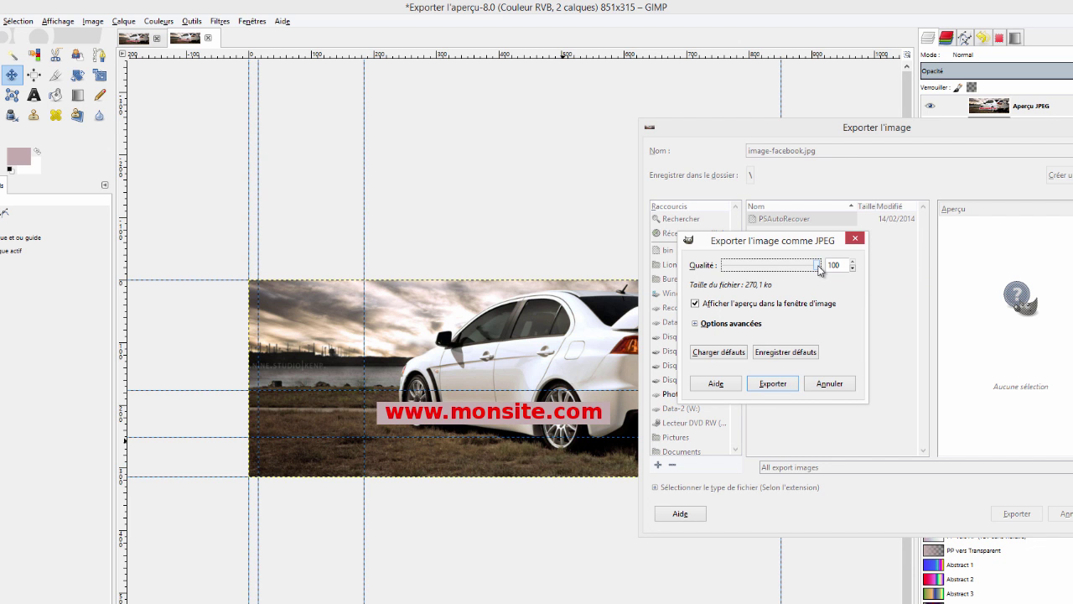
left_click(773, 386)
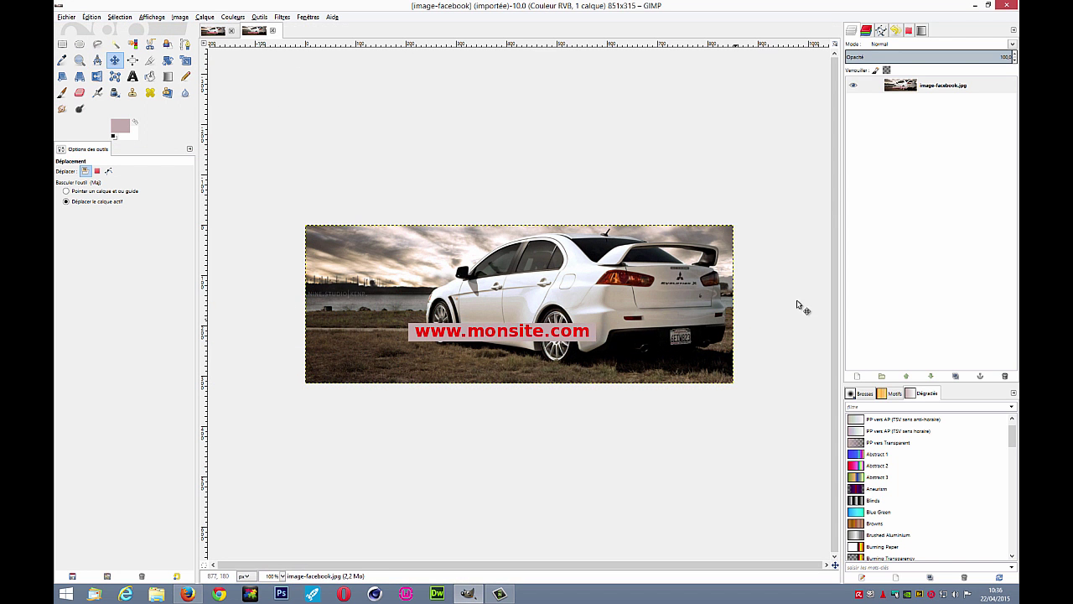
Step: Close image-facebook.jpg and show the red square layer "Calque #1" and green band layer "Calque" in modele-facebook.xcf
left_click(992, 84)
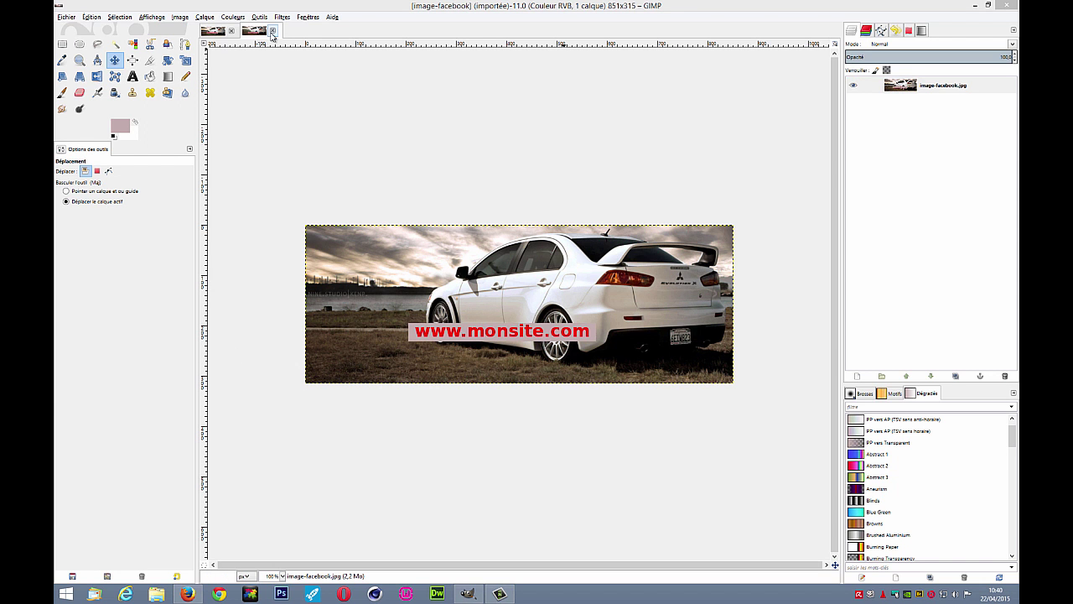
left_click(272, 31)
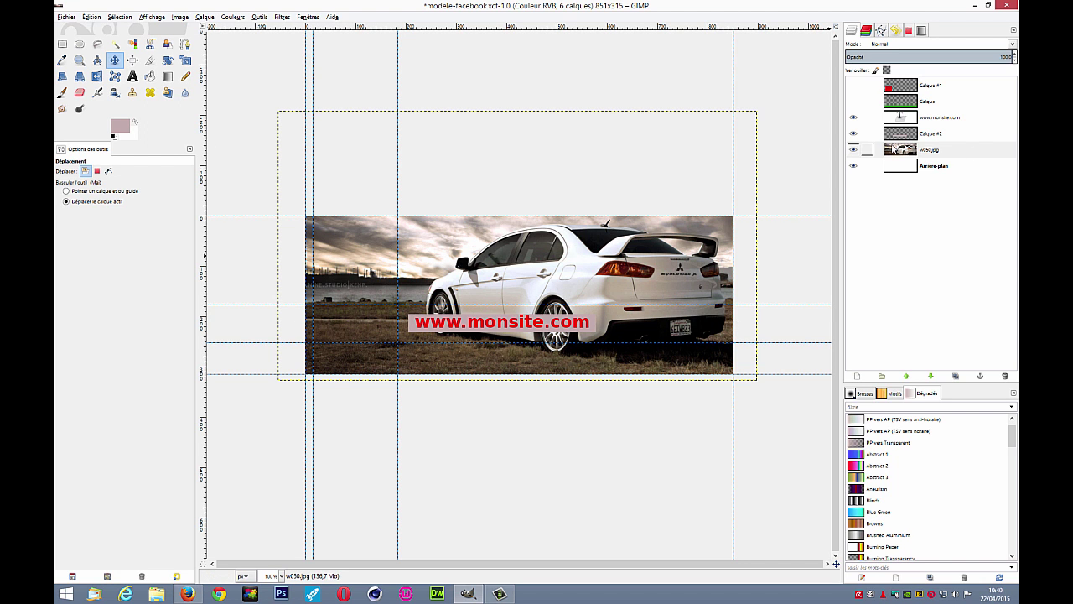
left_click(899, 152)
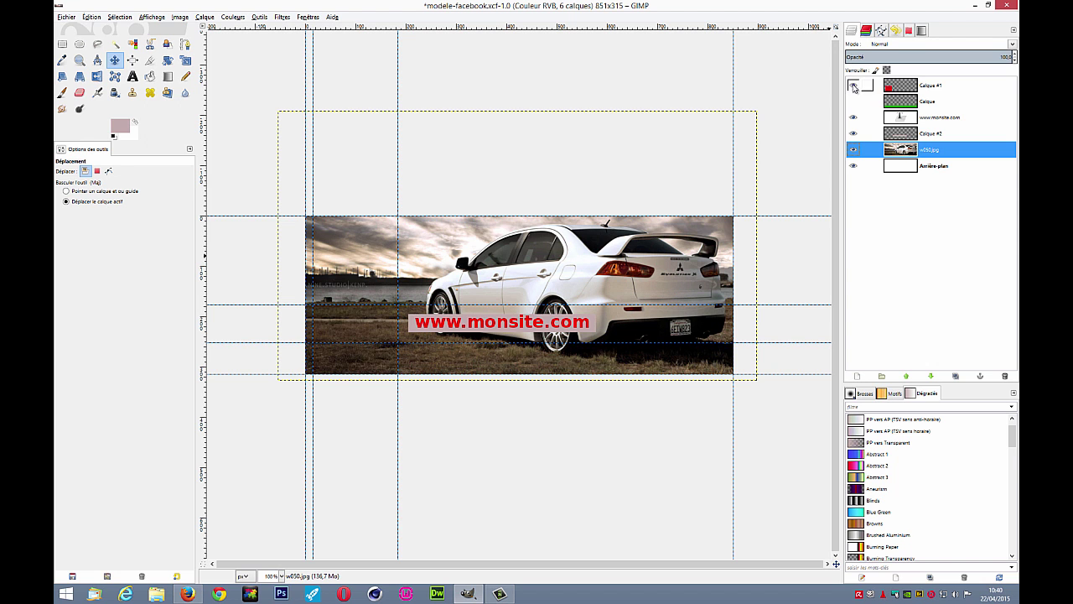
left_click(854, 85)
left_click(853, 102)
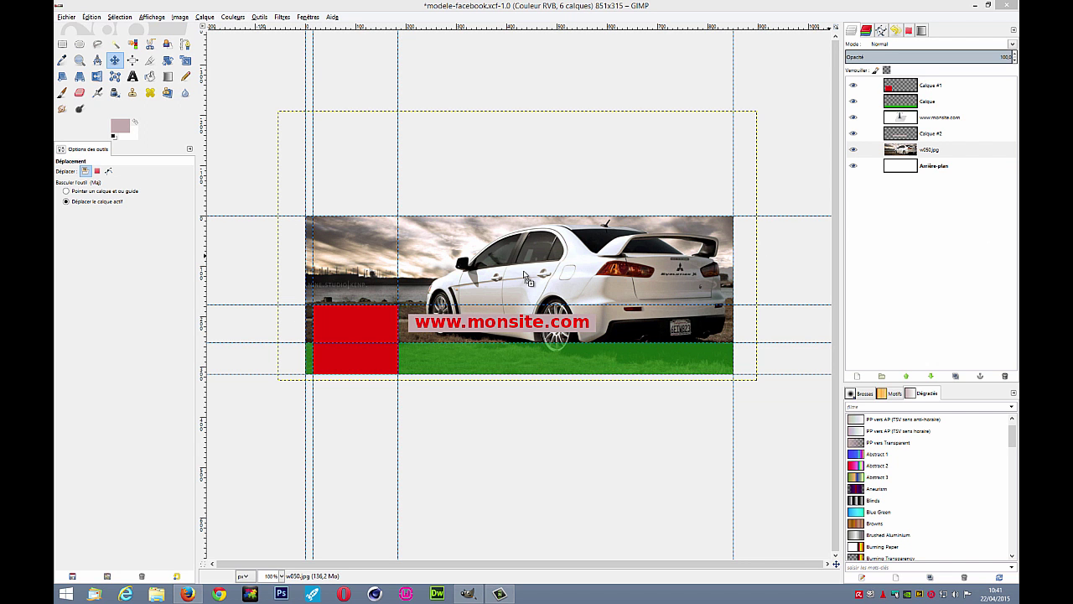
Step: Add the w049.jpg photo to the template as a new layer directly above w050.jpg
left_click_drag(526, 277, 527, 279)
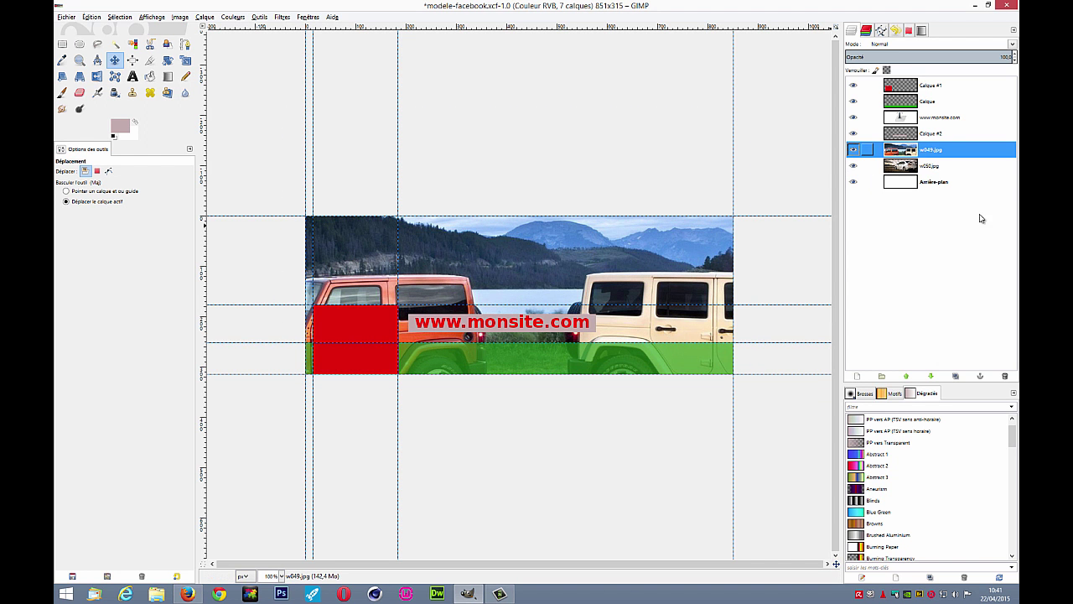
left_click(913, 311)
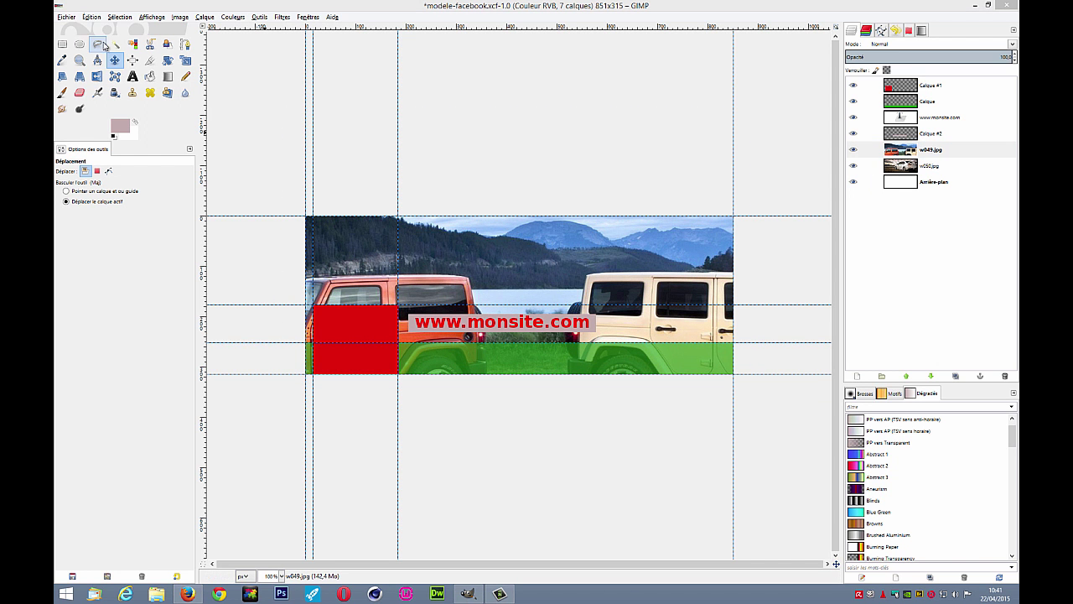
Step: Use the Scale tool to shrink the w049.jpg layer proportionally to about 1312 × 738 px, and reposition it over the cover
left_click(186, 60)
left_click(530, 263)
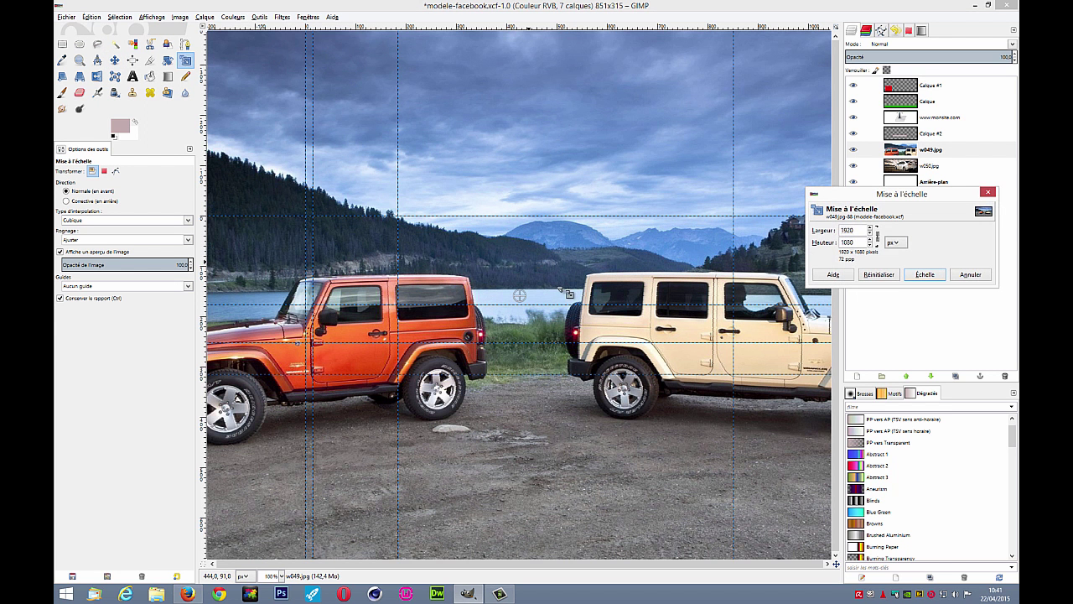
left_click(878, 238)
left_click(254, 515)
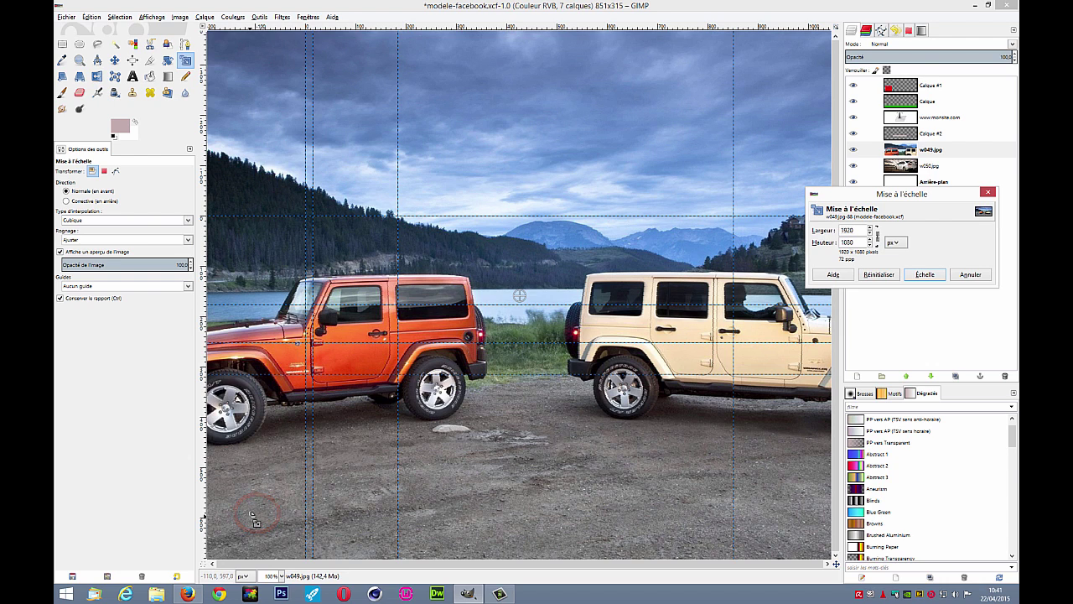
left_click_drag(317, 478, 485, 333)
left_click(669, 192)
left_click_drag(674, 207, 536, 245)
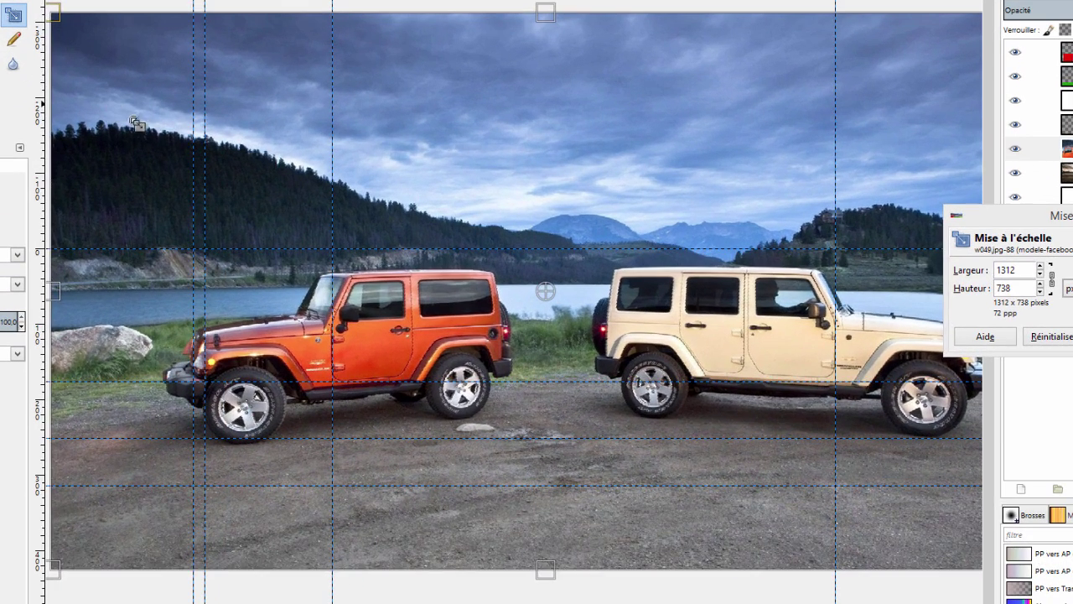
Step: Shrink the w049.jpg layer proportionally to about 981 × 552 px and reposition it so both cars sit over the cover area
left_click_drag(244, 138, 409, 273)
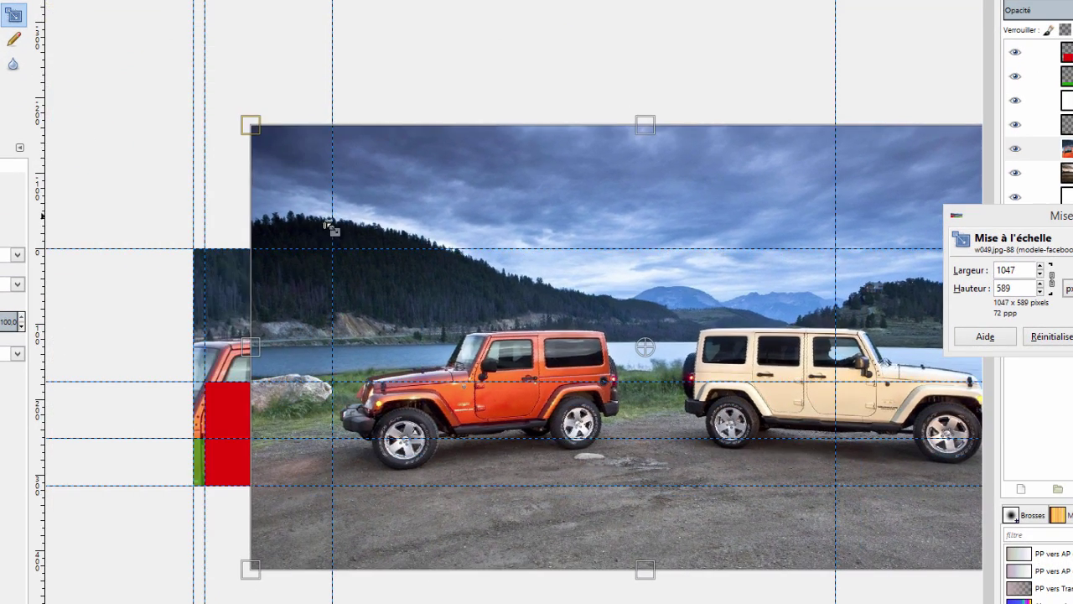
left_click_drag(642, 346, 492, 283)
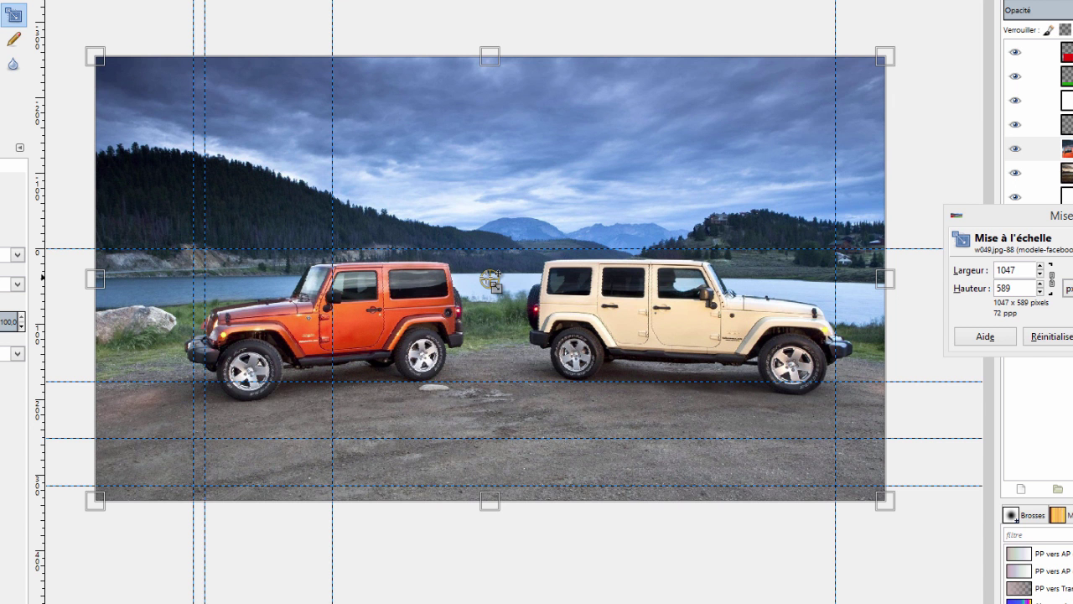
left_click_drag(491, 283, 499, 280)
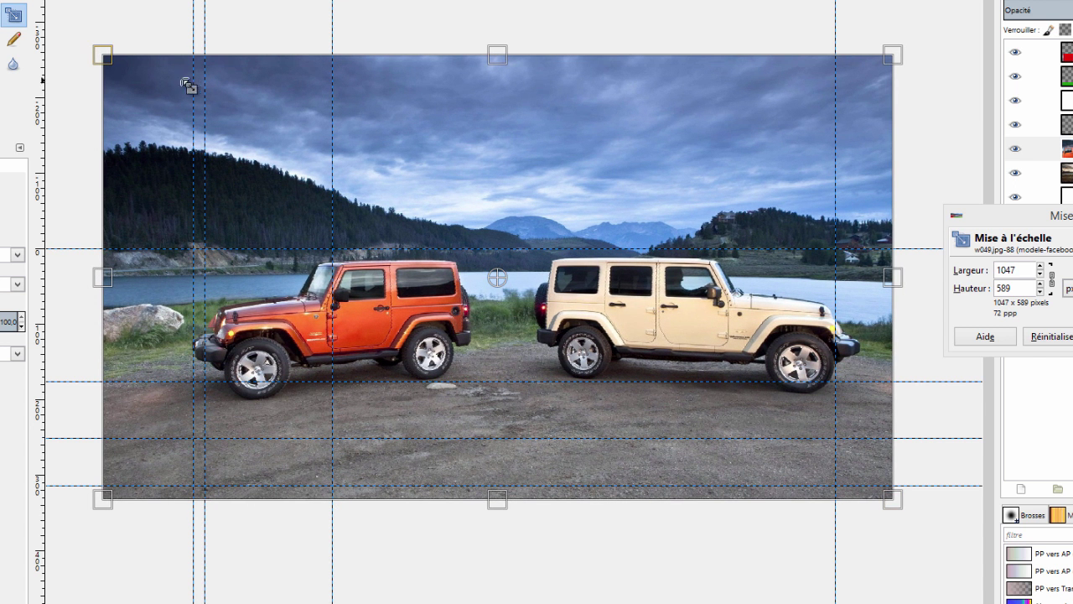
left_click_drag(153, 85, 189, 112)
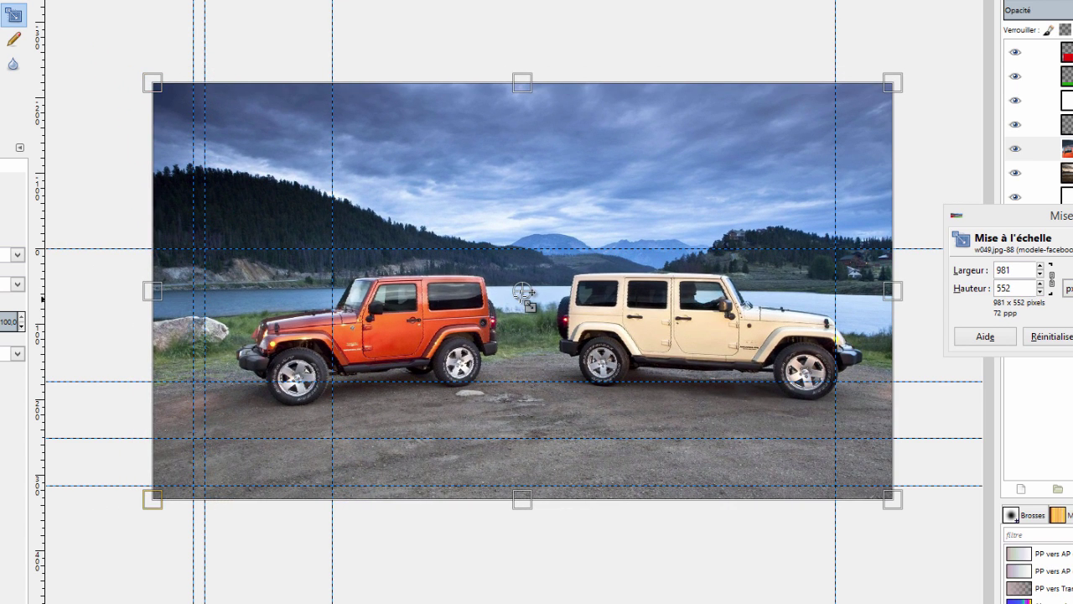
left_click_drag(522, 289, 513, 277)
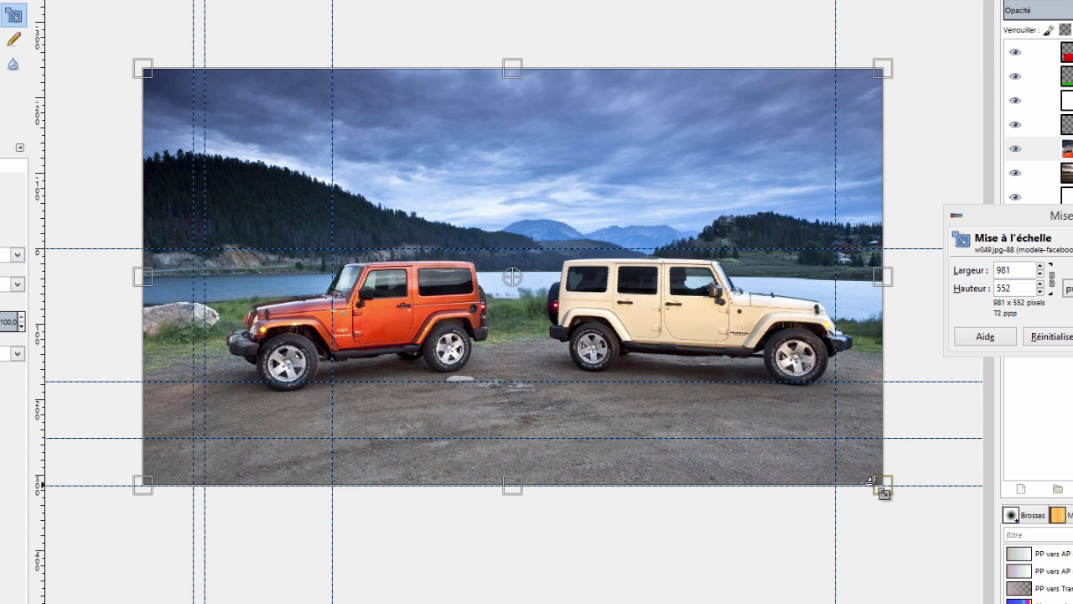
Step: Try scaling the w049.jpg layer down to about 951 × 535 px while recentring both cars between the outer guides
left_click_drag(893, 496, 864, 486)
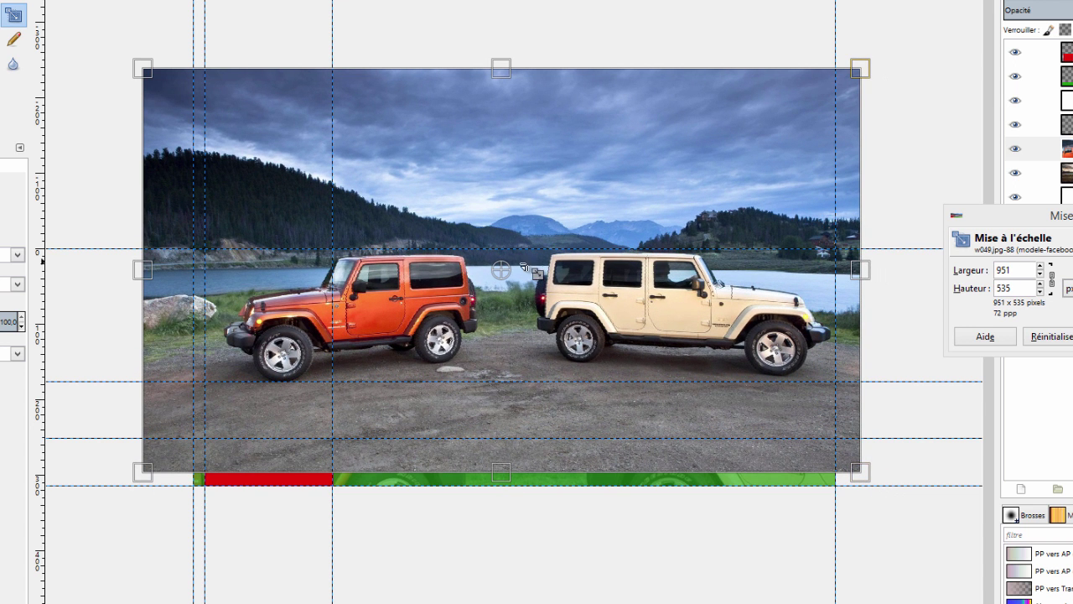
left_click_drag(500, 270, 493, 272)
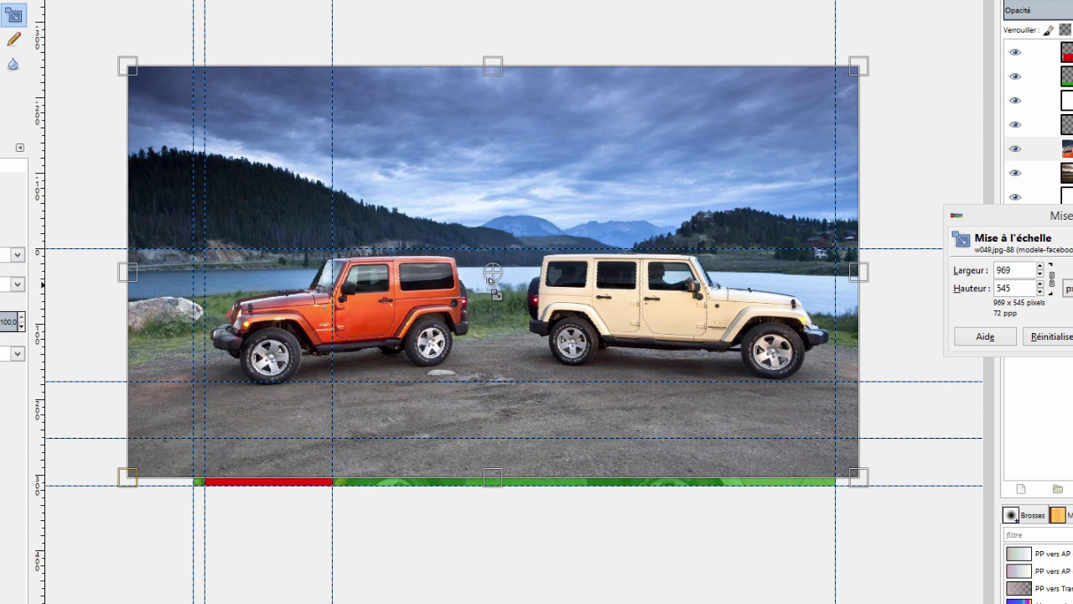
left_click_drag(492, 279, 476, 277)
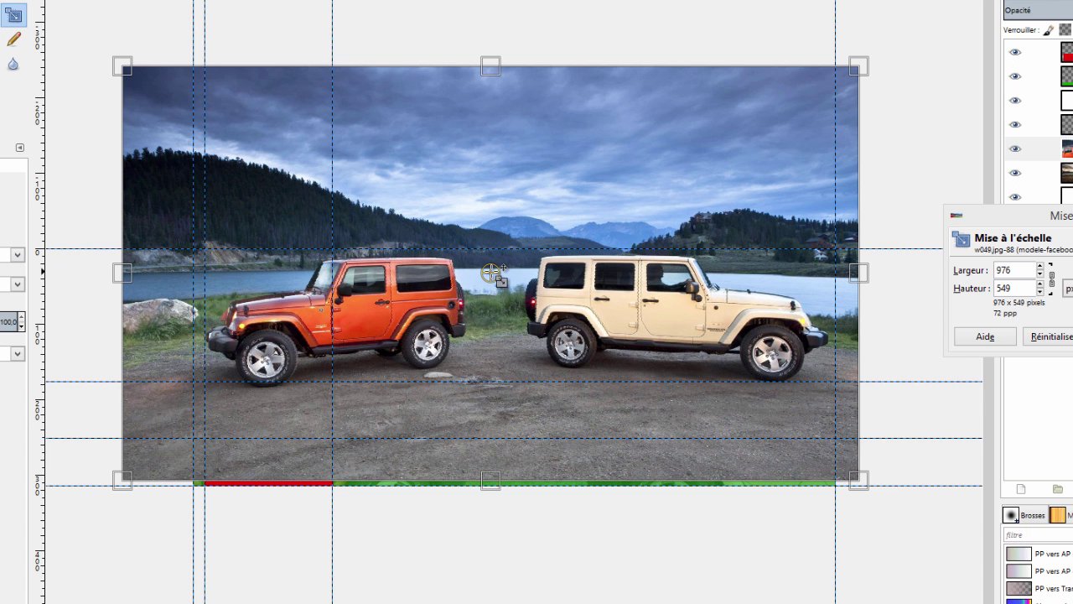
left_click_drag(491, 273, 499, 274)
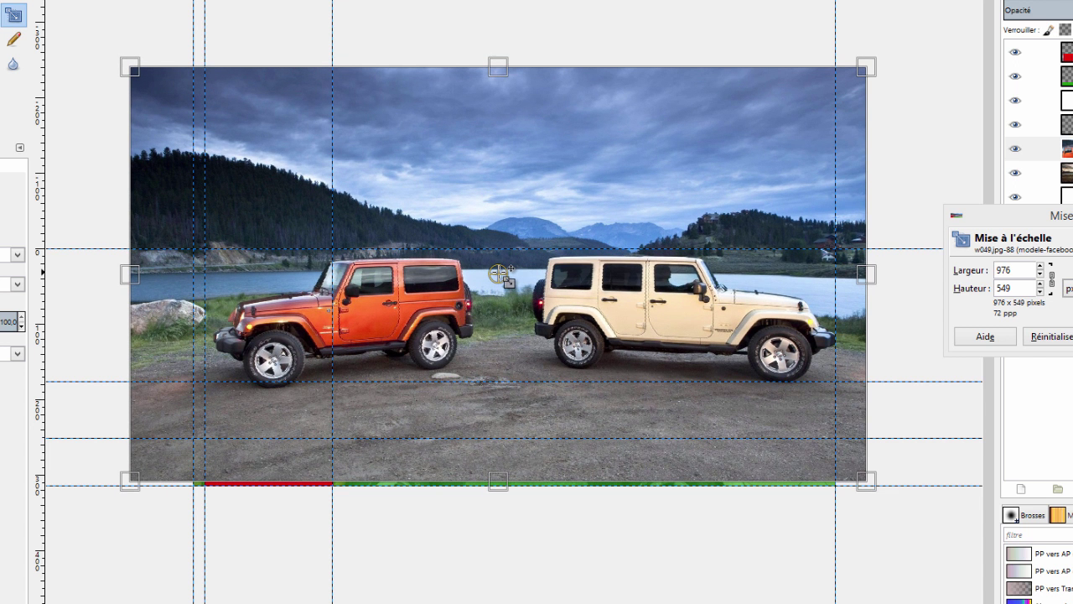
left_click_drag(646, 378, 624, 366)
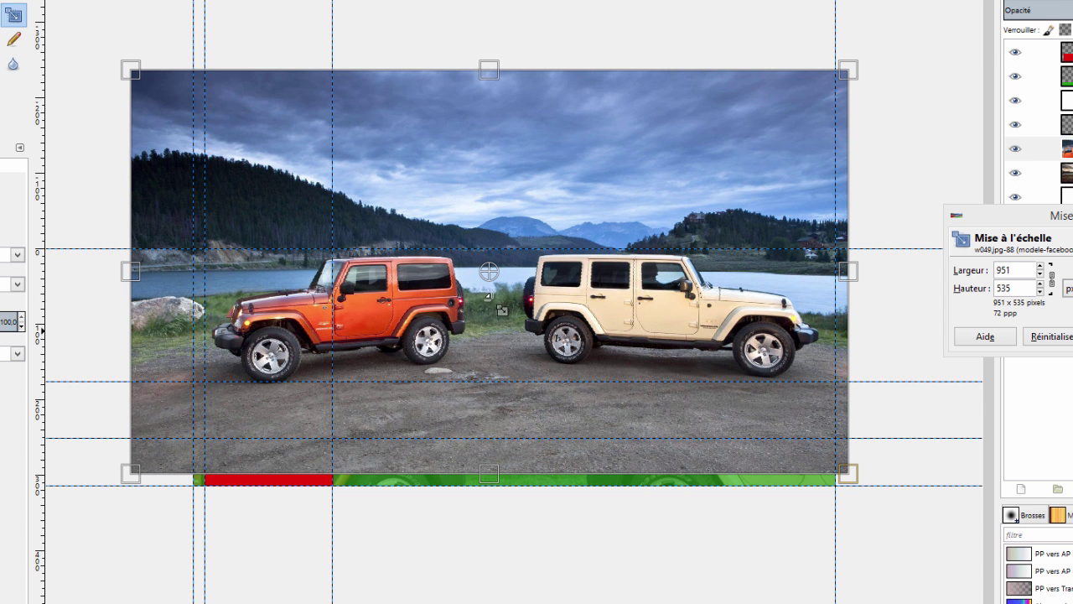
Step: Size the w049.jpg layer to about 994 × 559 px, align its lower edge with the cover's bottom guide, and apply the scaling
left_click_drag(847, 473, 897, 510)
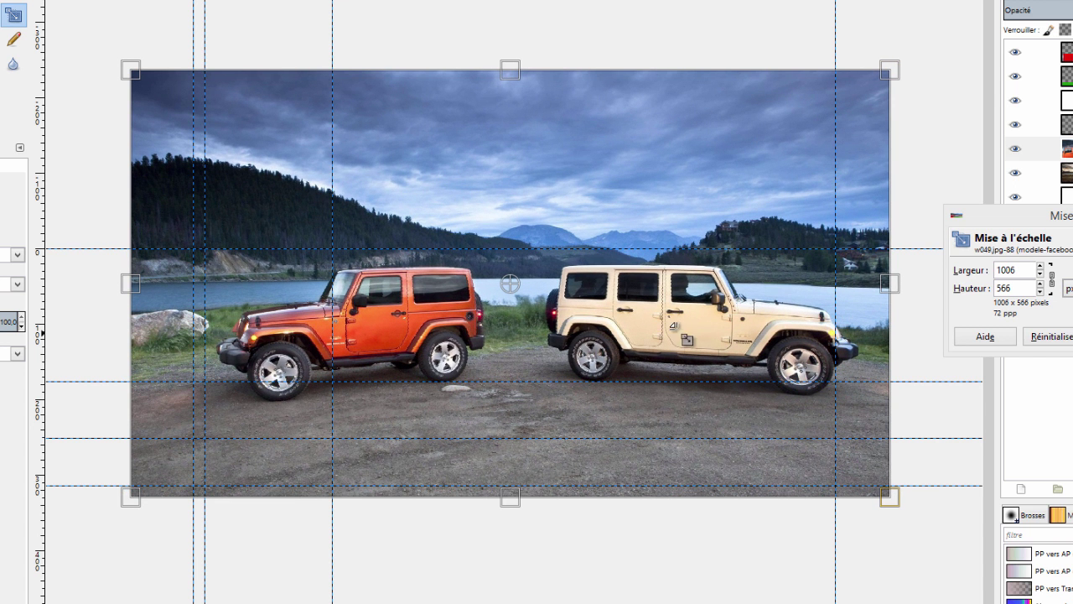
left_click_drag(511, 285, 509, 272)
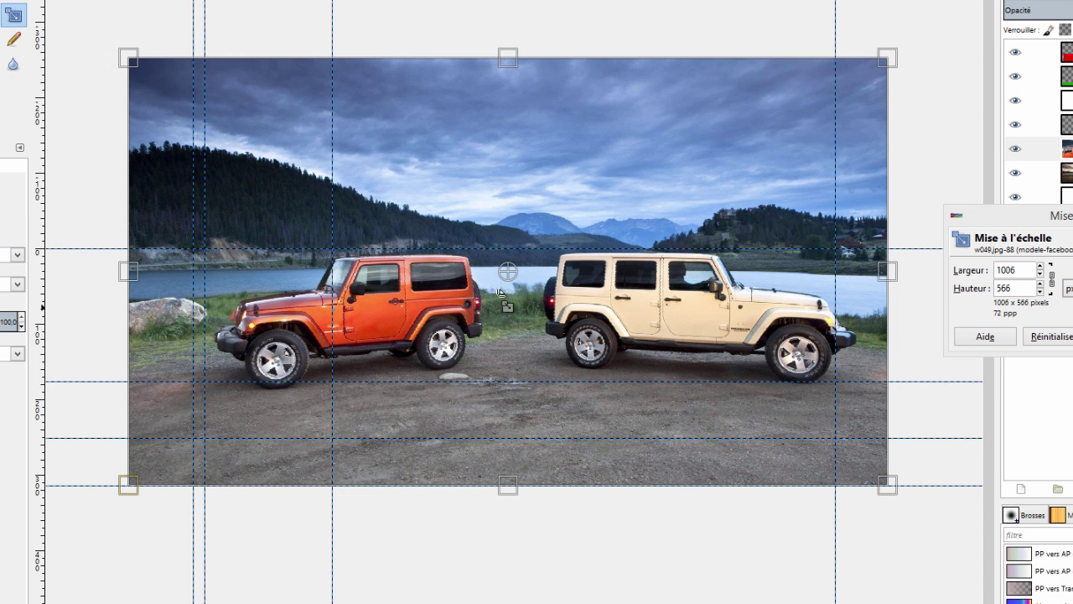
left_click_drag(508, 270, 493, 271)
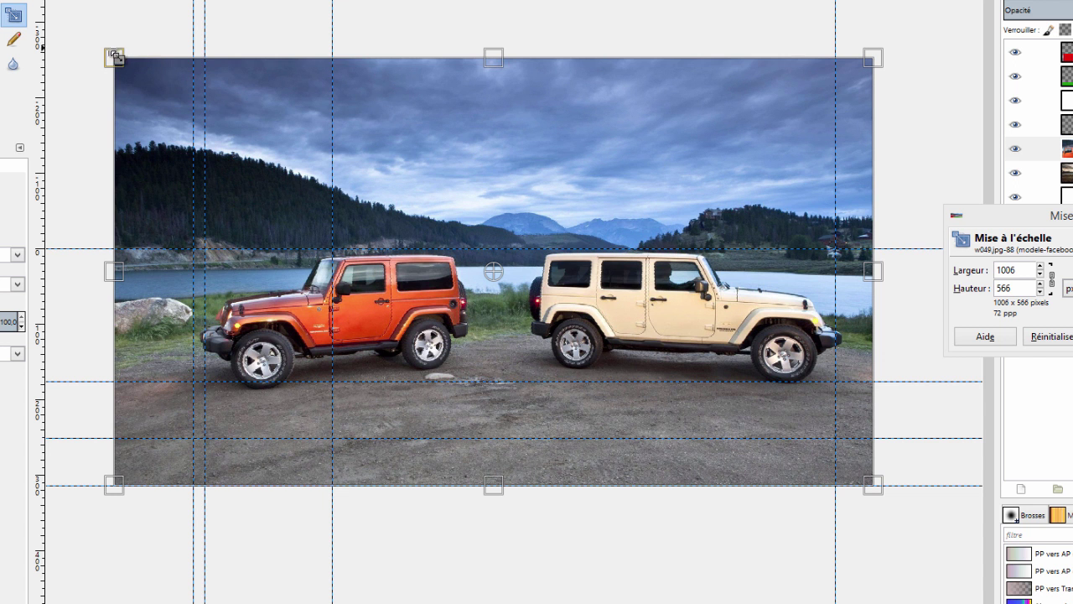
left_click_drag(115, 57, 123, 63)
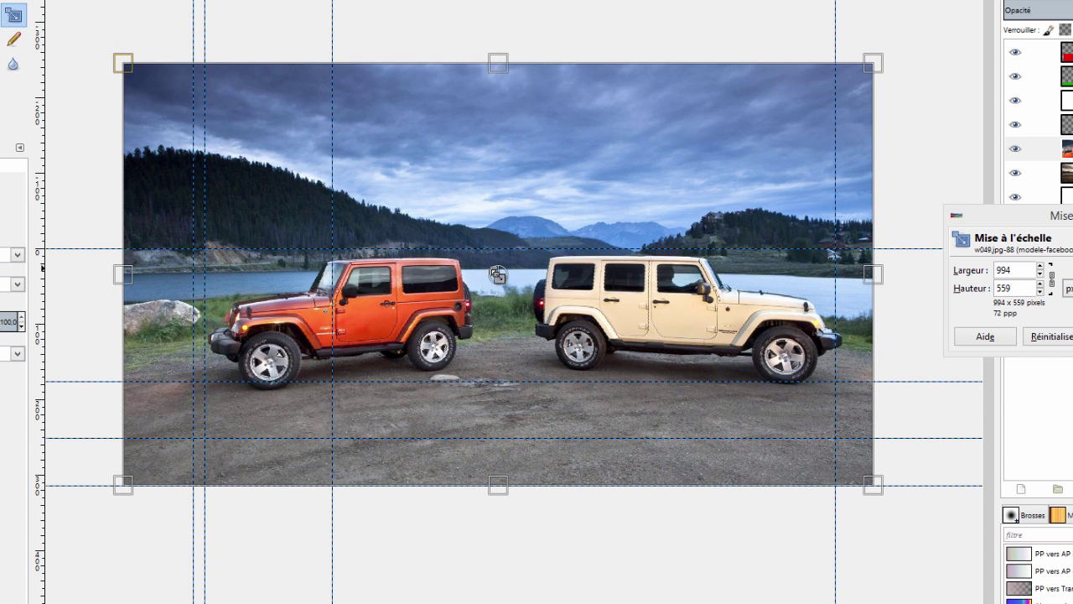
left_click_drag(501, 277, 490, 275)
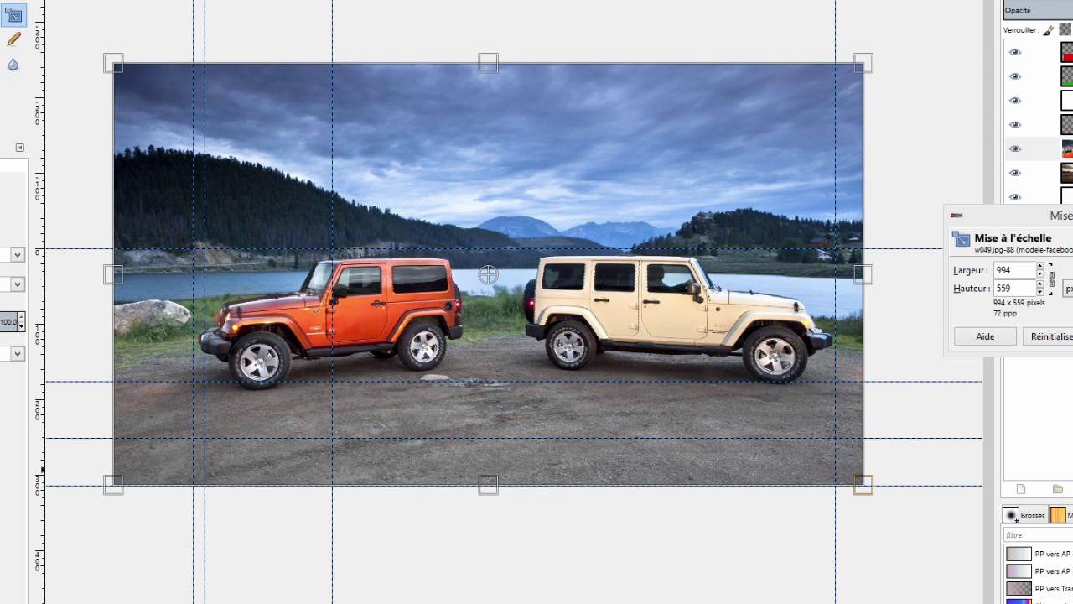
key("Return")
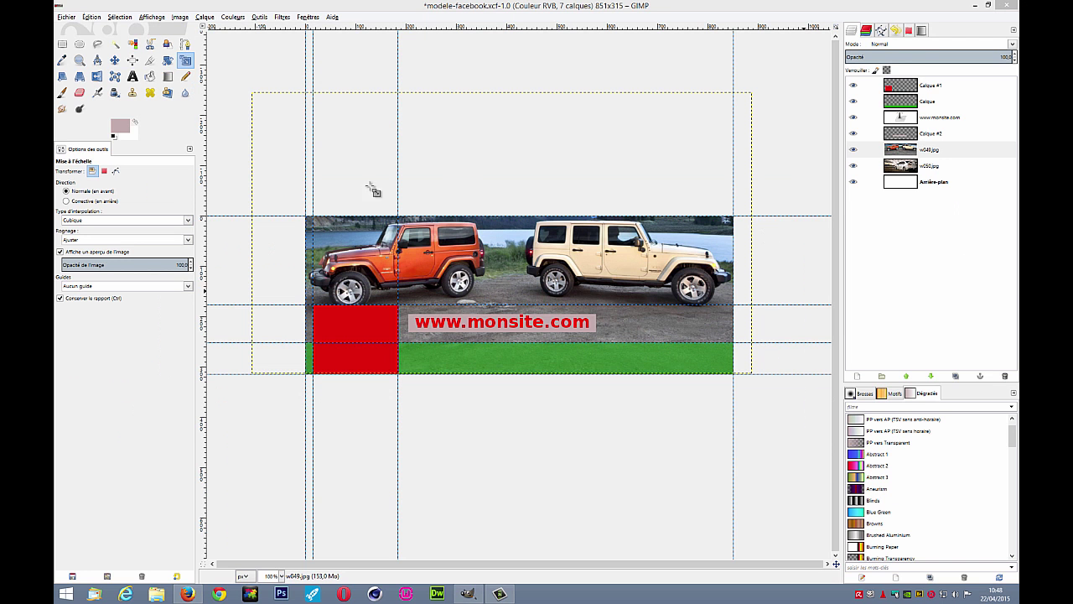
Step: Switch to the Move tool and hide the red square layer "Calque #1" and the green band layer "Calque" in the template
left_click(114, 61)
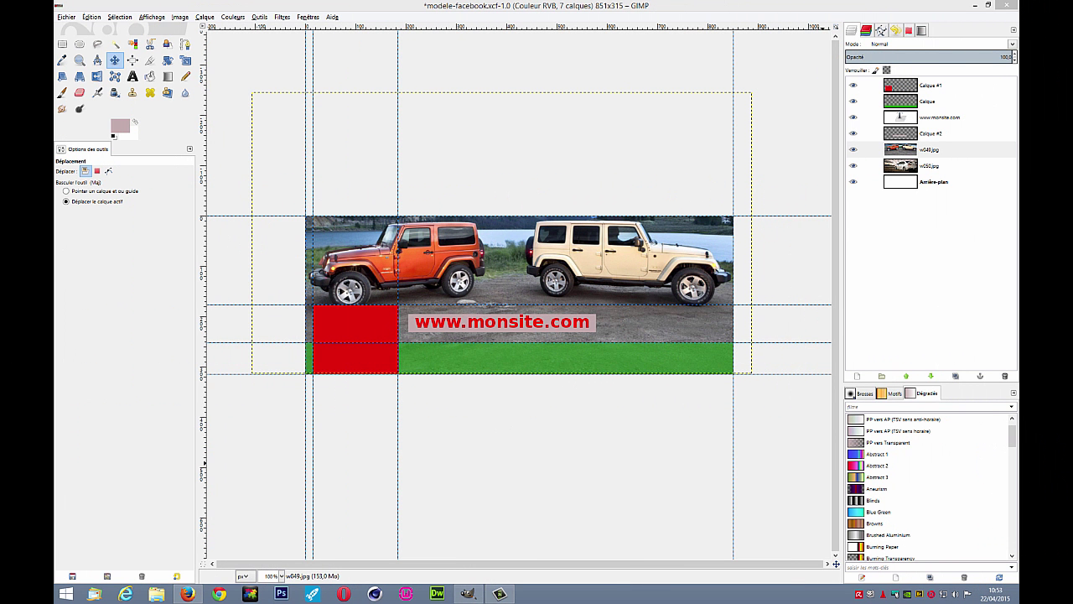
left_click(854, 86)
left_click(854, 102)
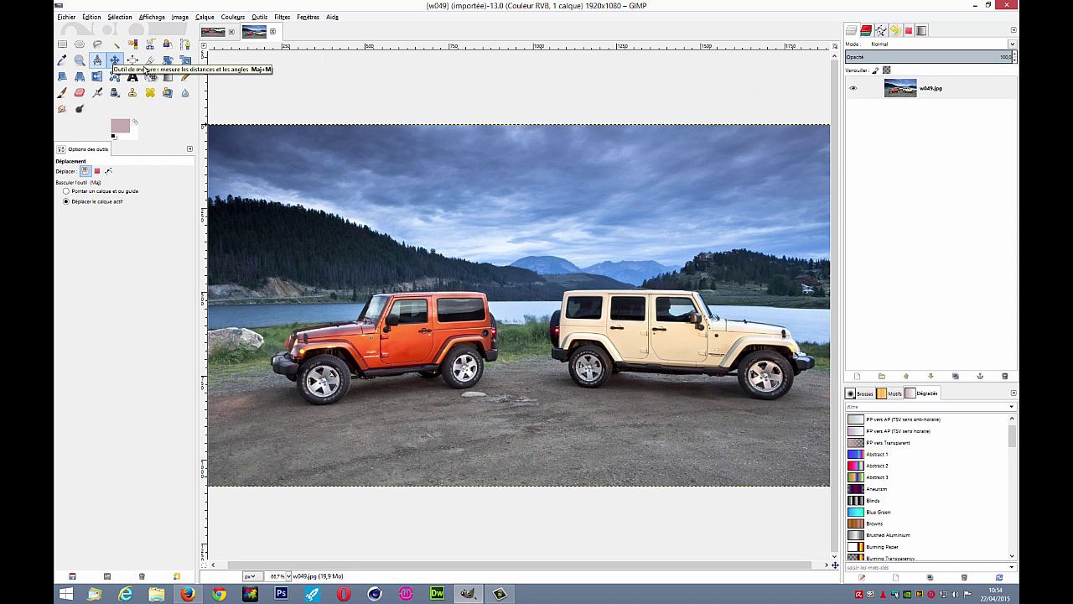
Step: Duplicate the w049.jpg layer in the imported w049 image and hide the original layer
left_click(956, 378)
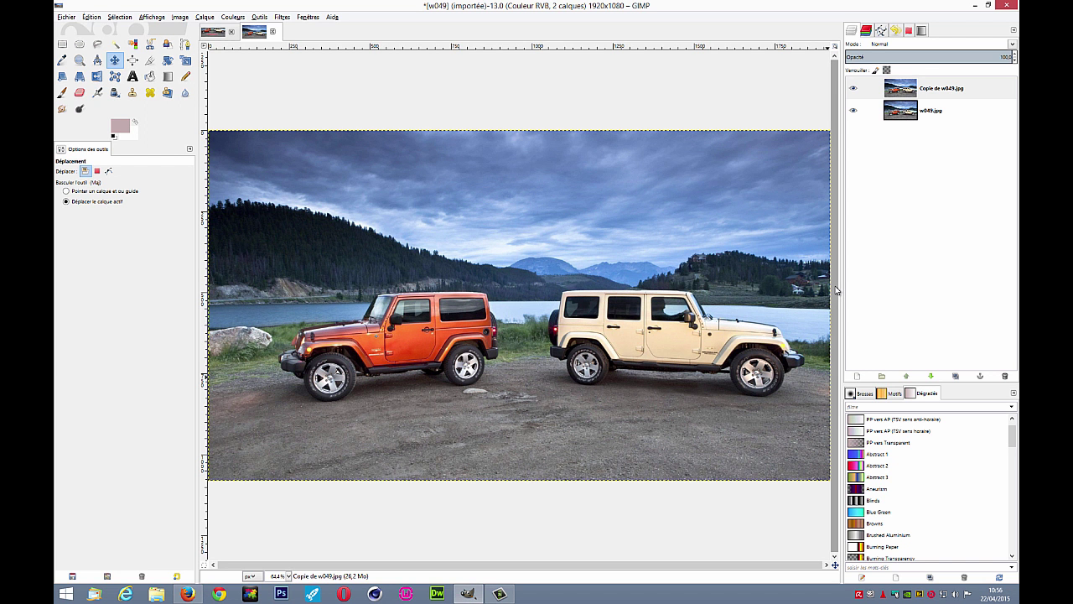
key("1")
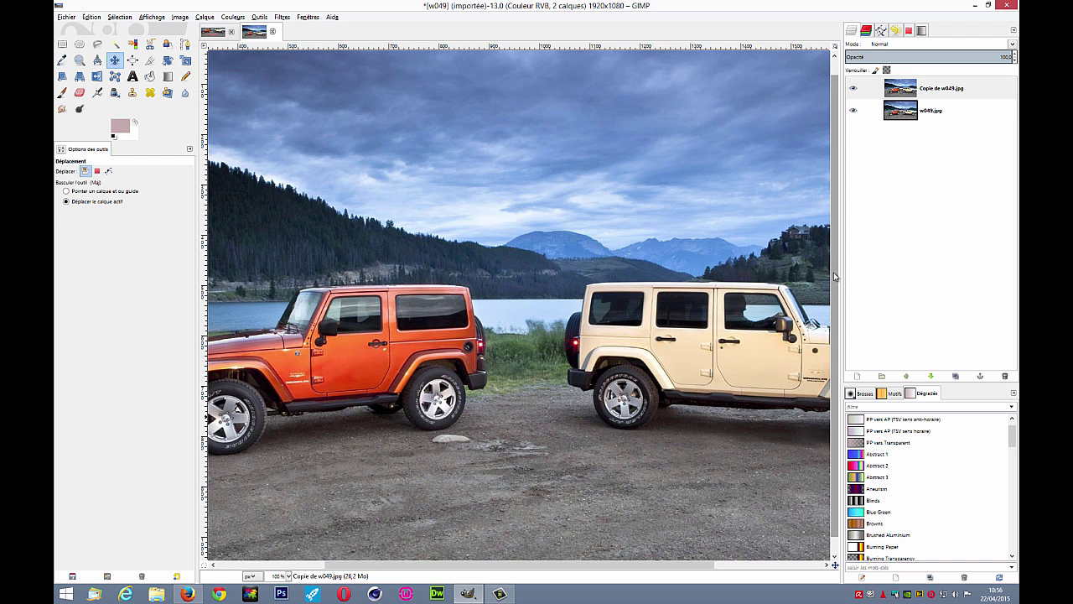
scroll(576, 299, "down", 4)
scroll(593, 266, "right", 6)
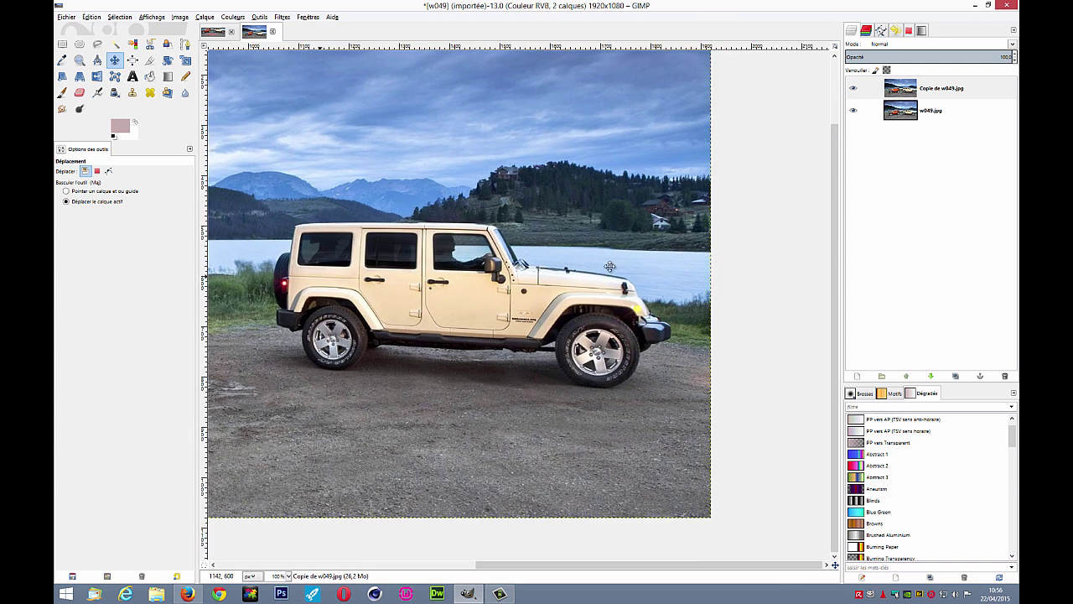
scroll(587, 277, "left", 8)
scroll(562, 298, "right", 4)
key("ctrl")
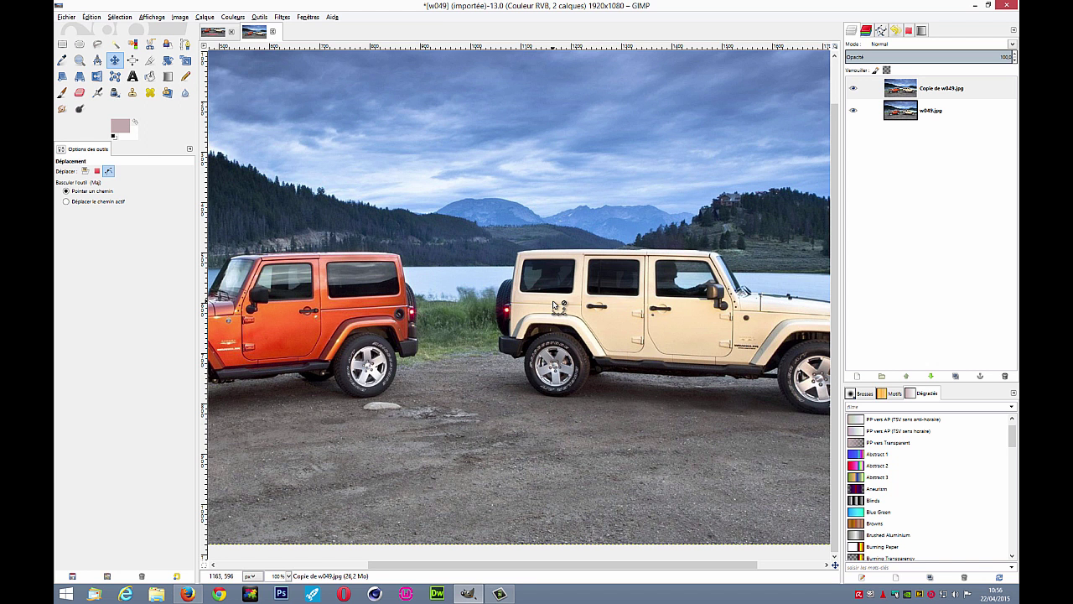
key("ctrl+shift+j")
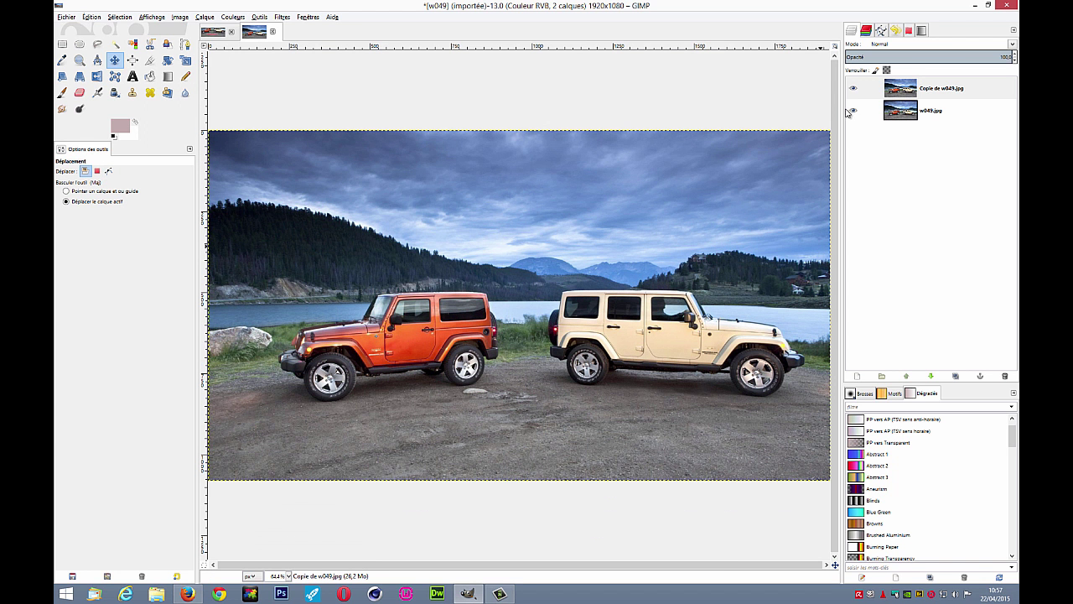
left_click(853, 112)
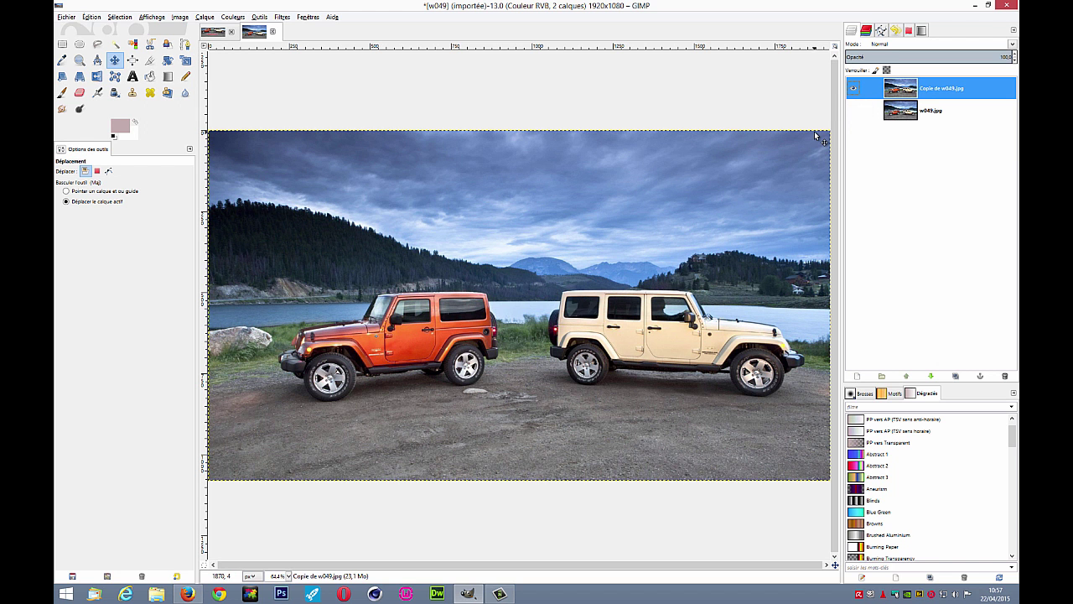
Step: Scale the layer "Copie de w049.jpg" down proportionally to about 157 × 88 px, anchored at the image's lower-left corner
left_click(186, 60)
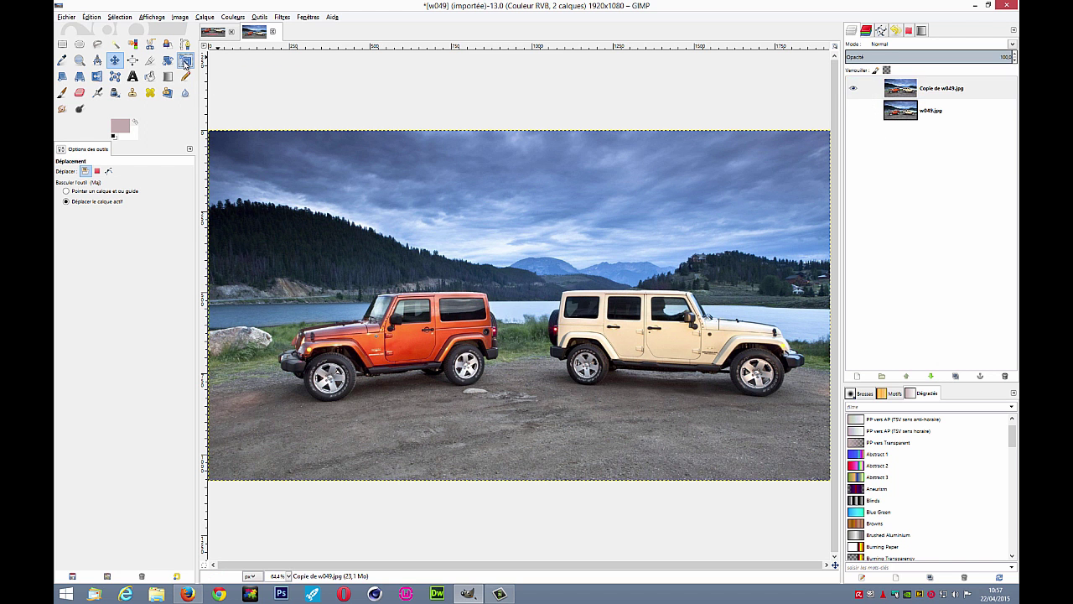
left_click(570, 222)
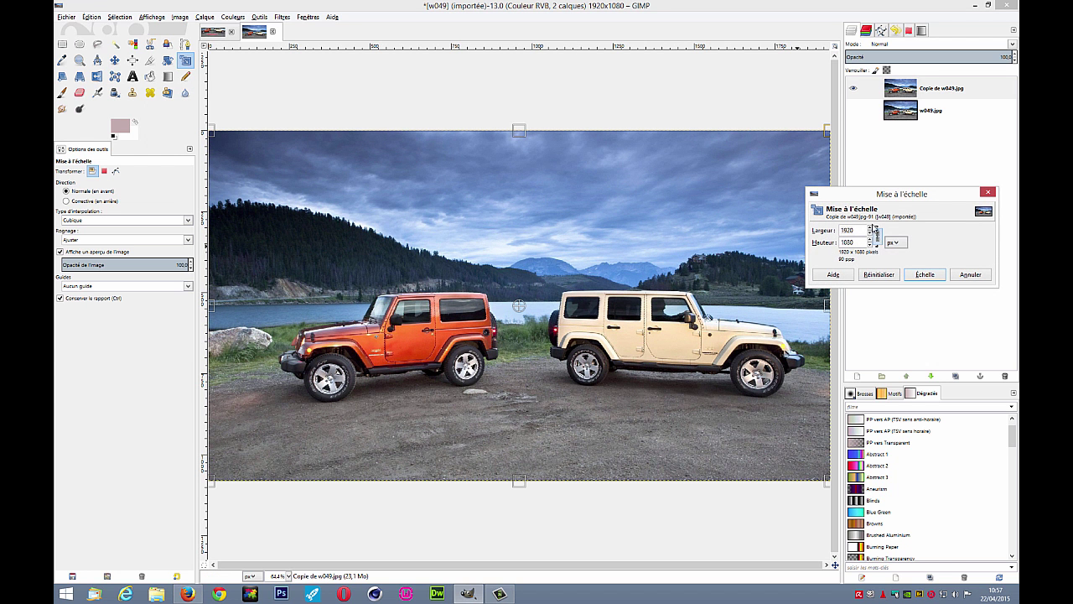
left_click(831, 134)
left_click_drag(824, 135, 293, 453)
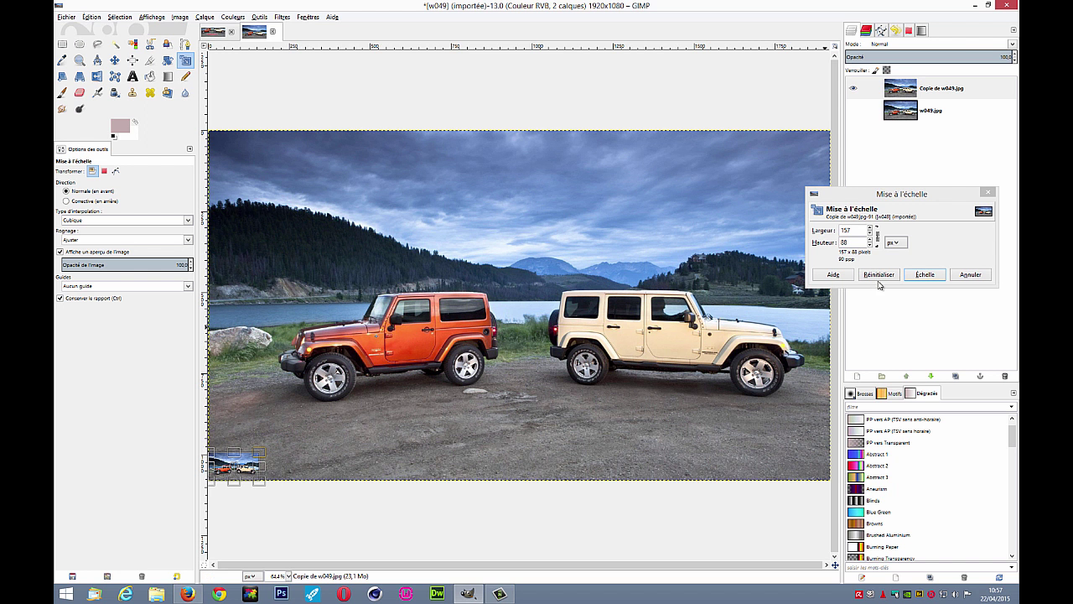
left_click(923, 274)
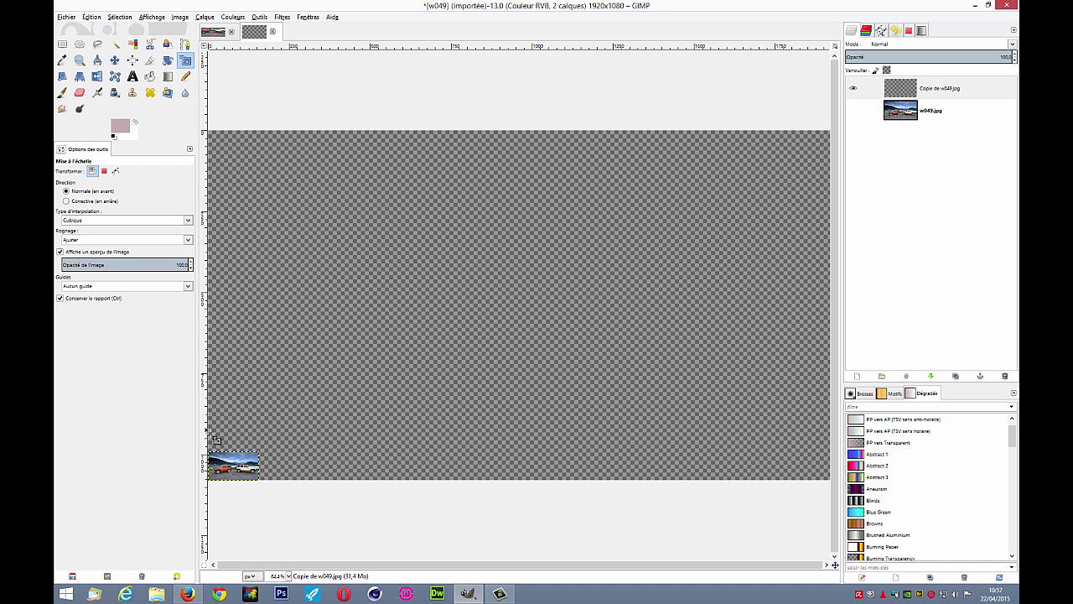
Step: Scale the shrunken "Copie de w049.jpg" layer back up proportionally to about 1926 × 1092 px
left_click(232, 468)
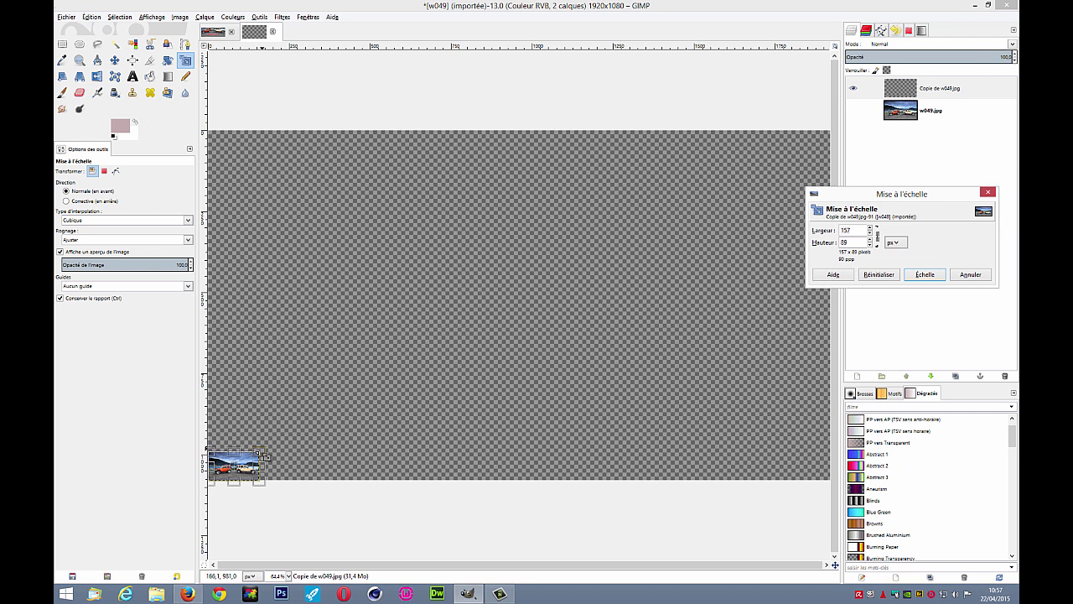
left_click_drag(349, 407, 587, 268)
left_click_drag(788, 157, 849, 149)
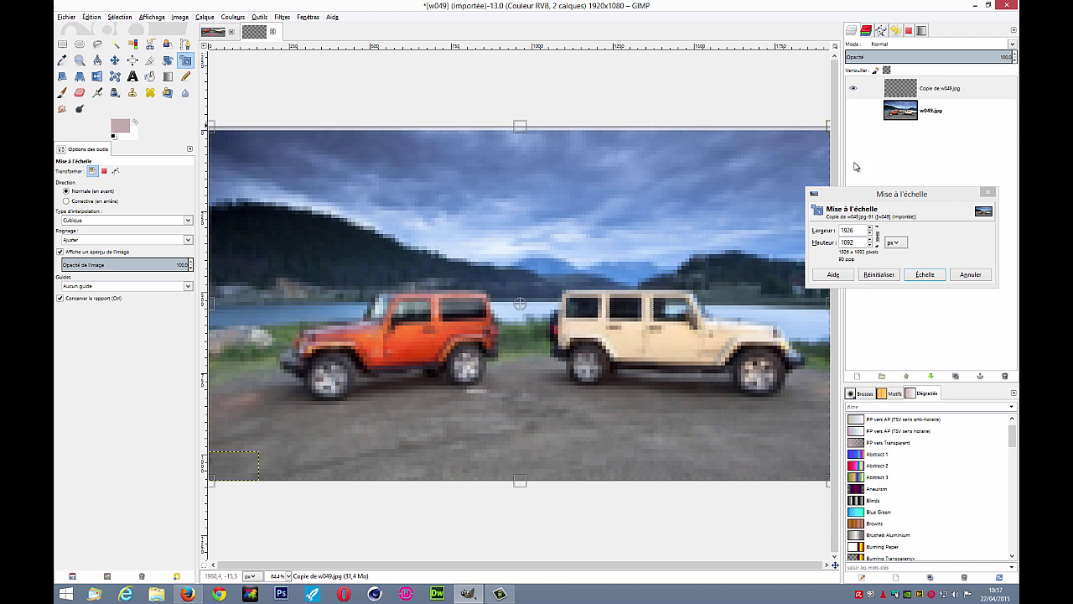
left_click(925, 275)
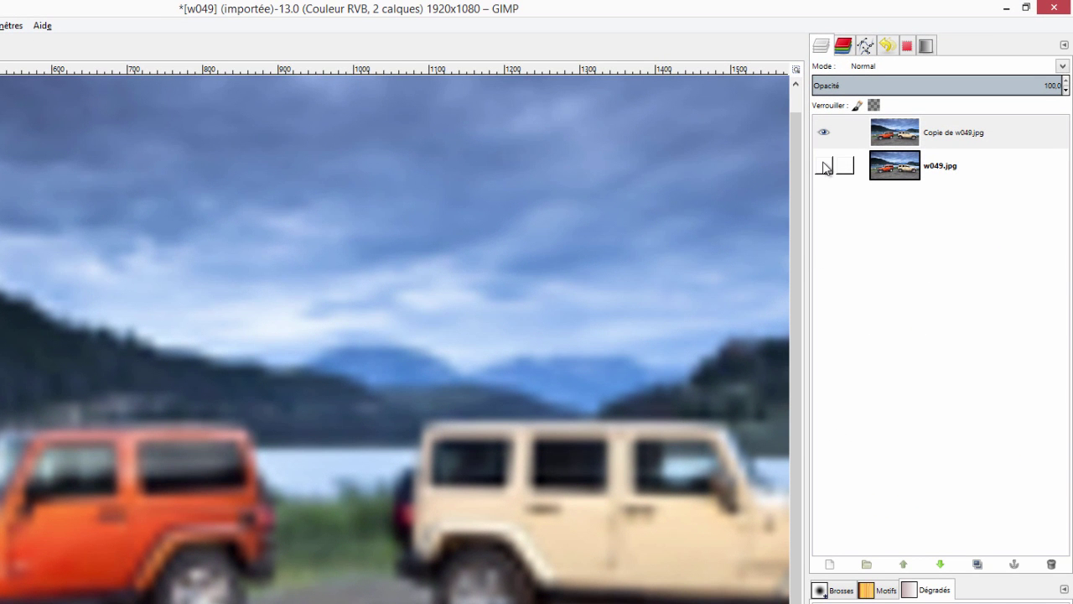
Step: Show the original w049.jpg layer and toggle the copy's visibility to compare their sharpness around the two cars
left_click(825, 166)
left_click_drag(465, 467, 208, 391)
left_click_drag(373, 384, 668, 359)
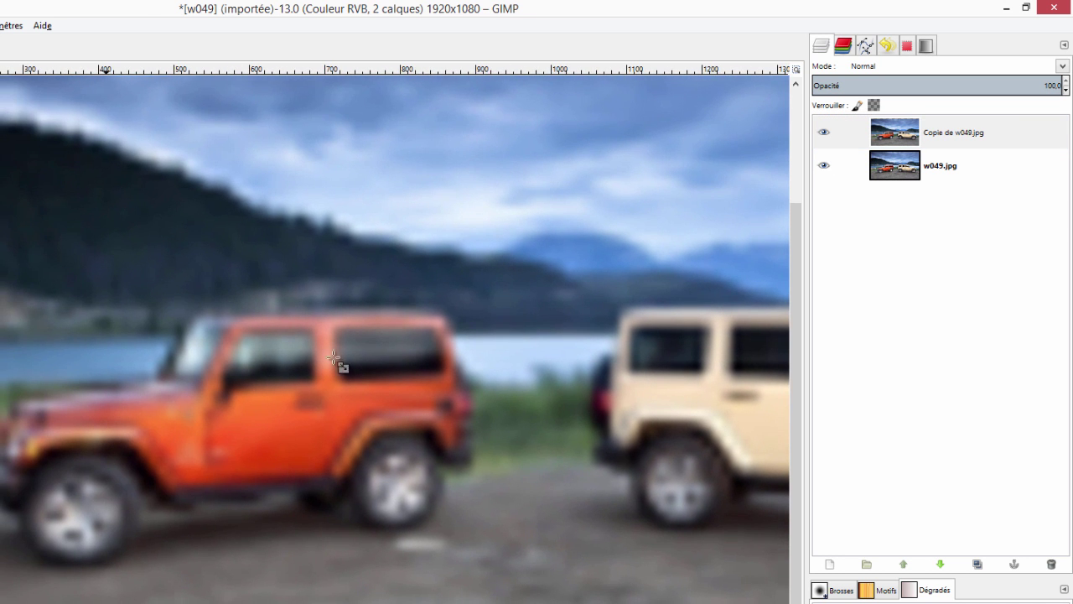
left_click(824, 134)
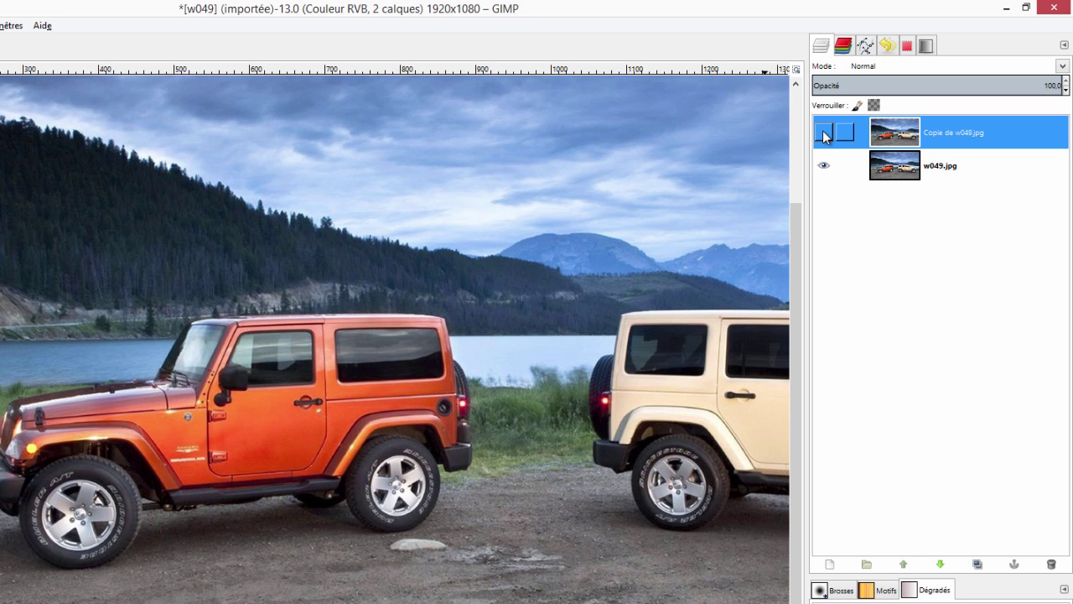
left_click(824, 134)
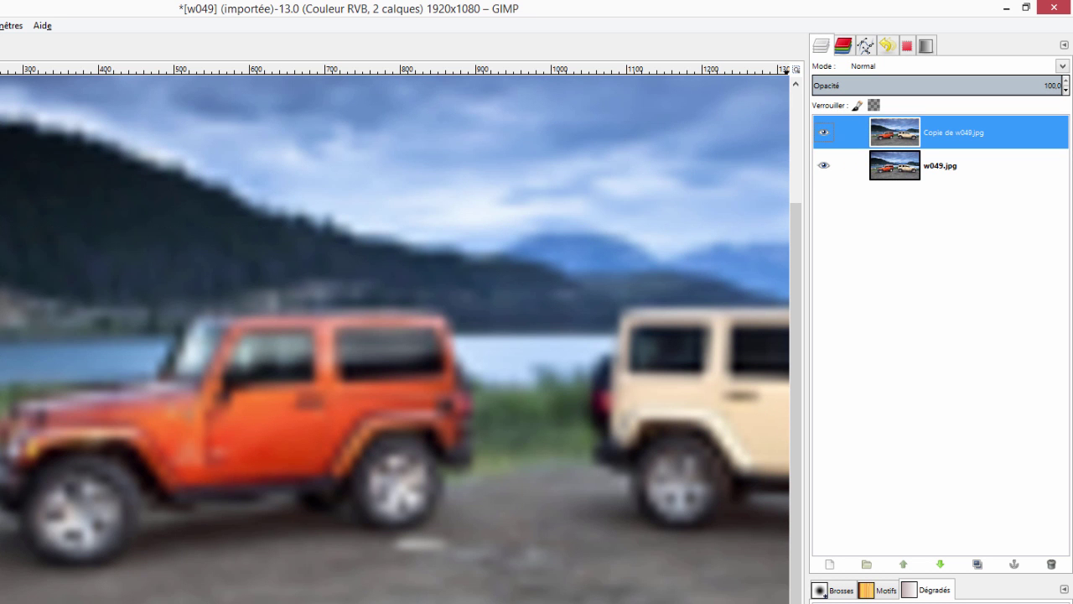